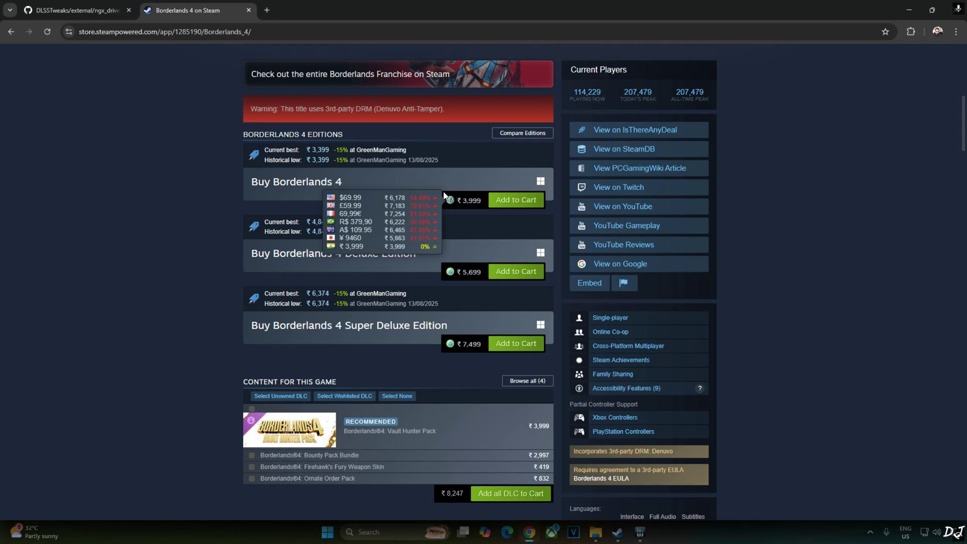
scroll(418, 220, down, 1)
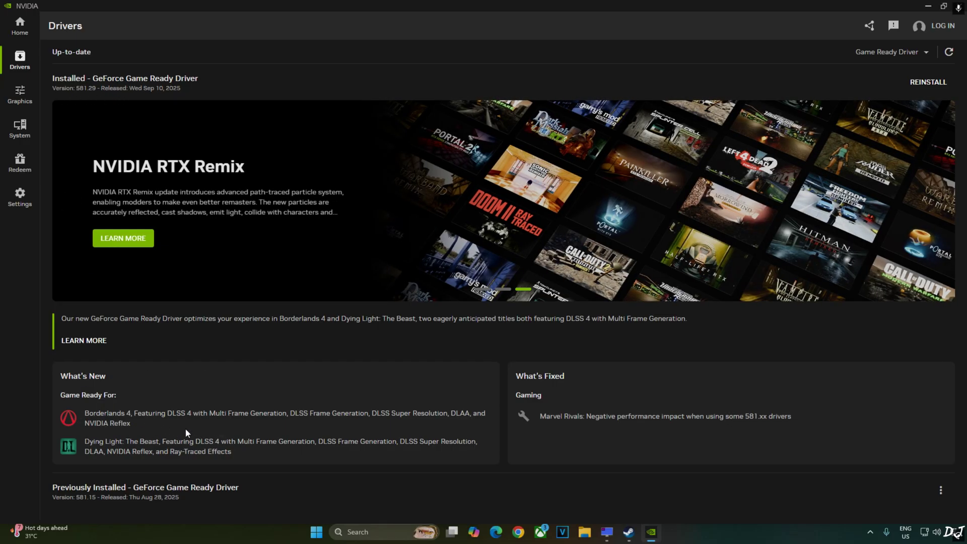
- Set the DLSS Override model presets for Borderlands 4 to Latest in the graphics program settings and apply the change
click(20, 95)
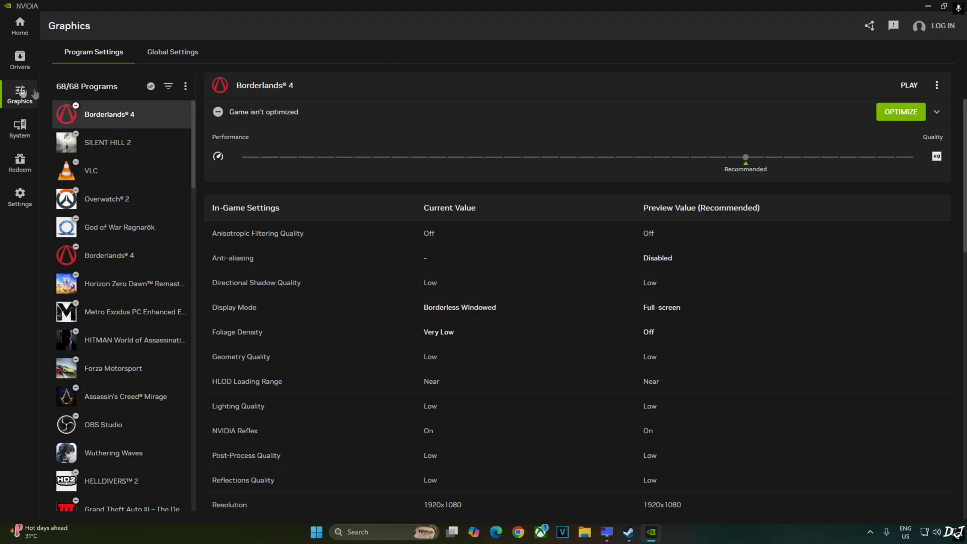
click(186, 87)
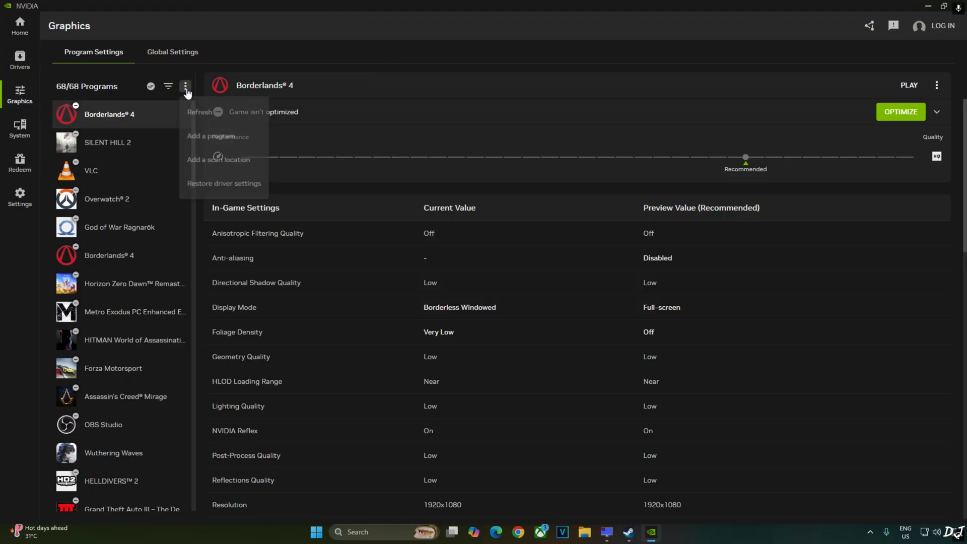
click(309, 40)
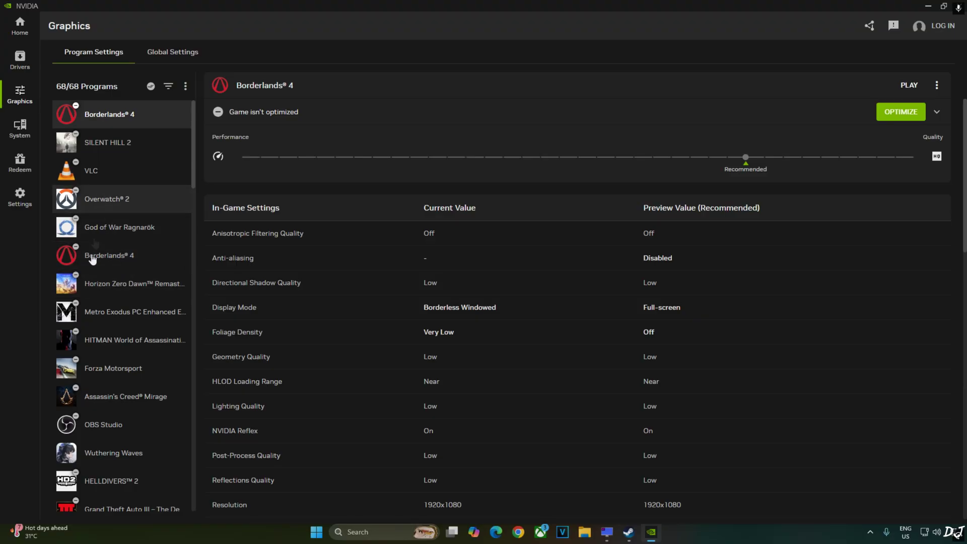
scroll(469, 400, down, 15)
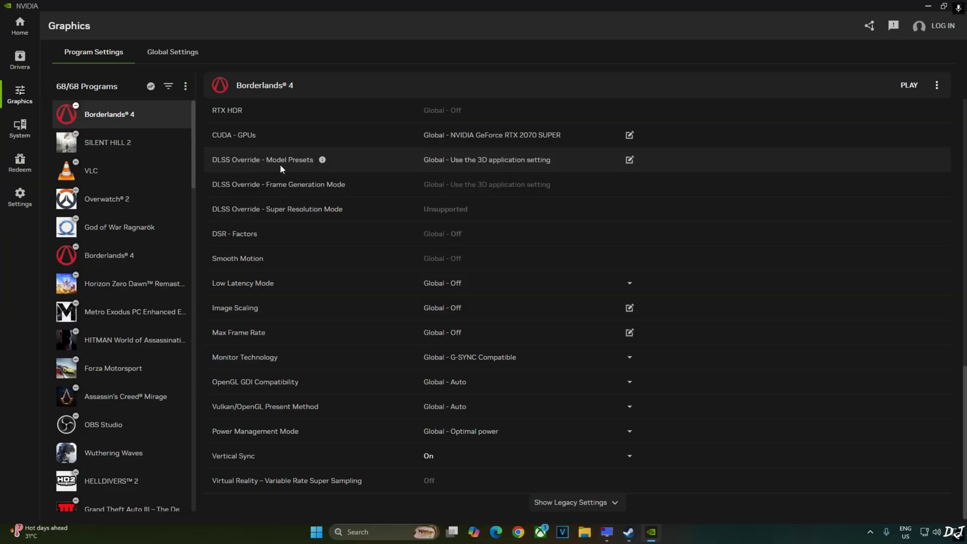
click(629, 161)
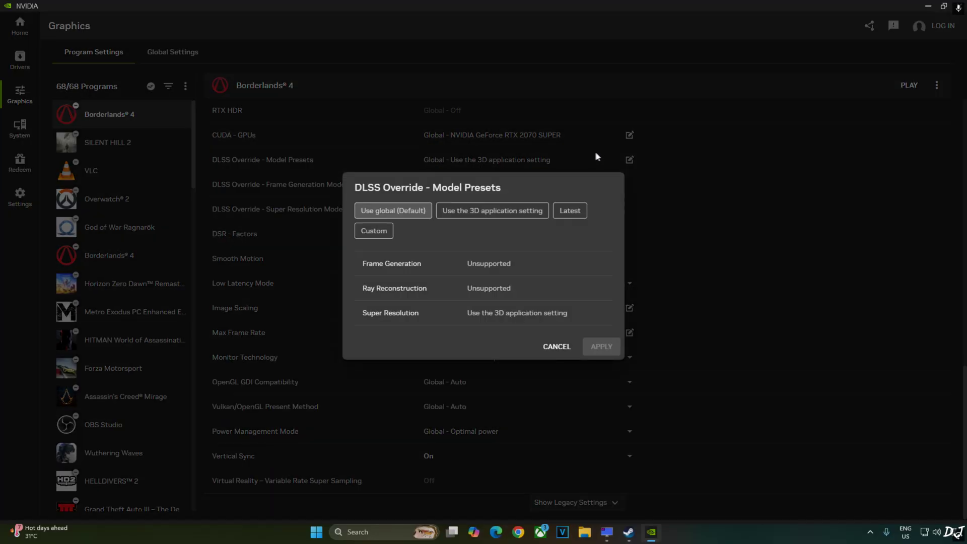
click(570, 211)
click(602, 346)
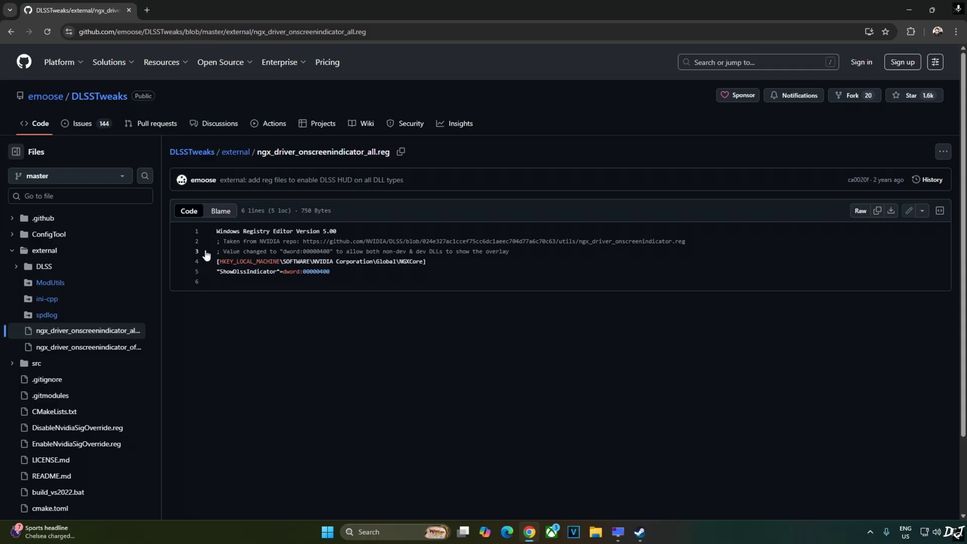
- Copy all the code of ngx_driver_onscreenindicator_all.reg from the DLSSTweaks GitHub page
drag(217, 230, 338, 270)
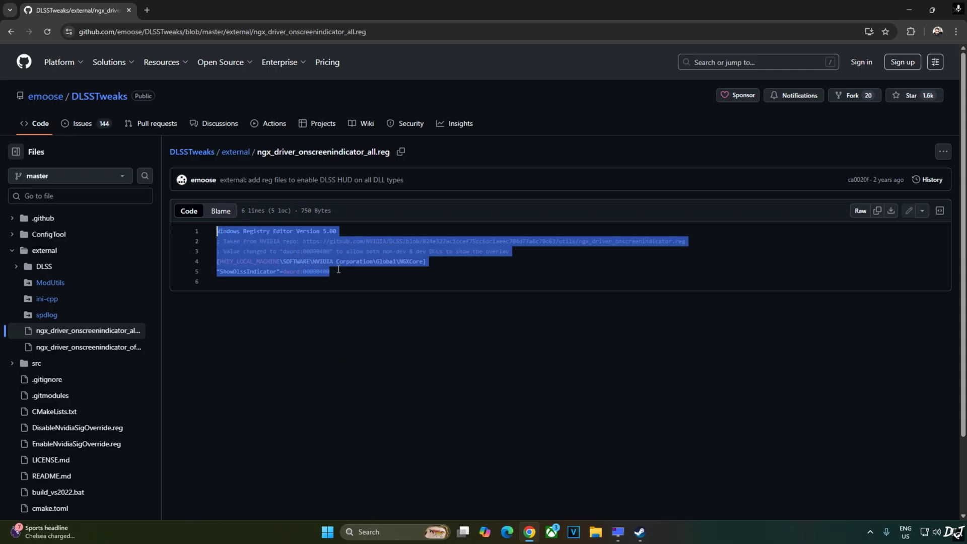
right_click(375, 251)
click(426, 301)
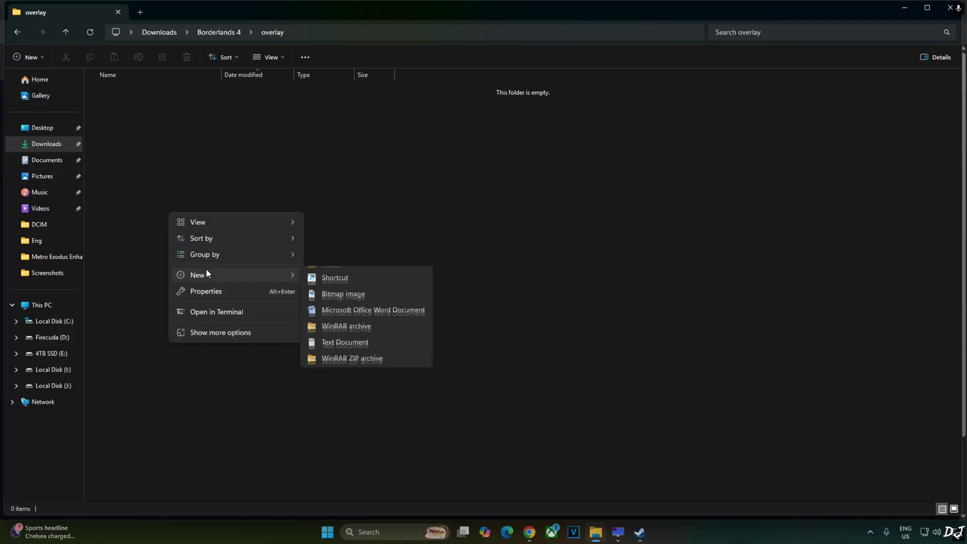
- Create a new text document in the overlay folder and name it overlay.reg, accepting the extension change
click(346, 355)
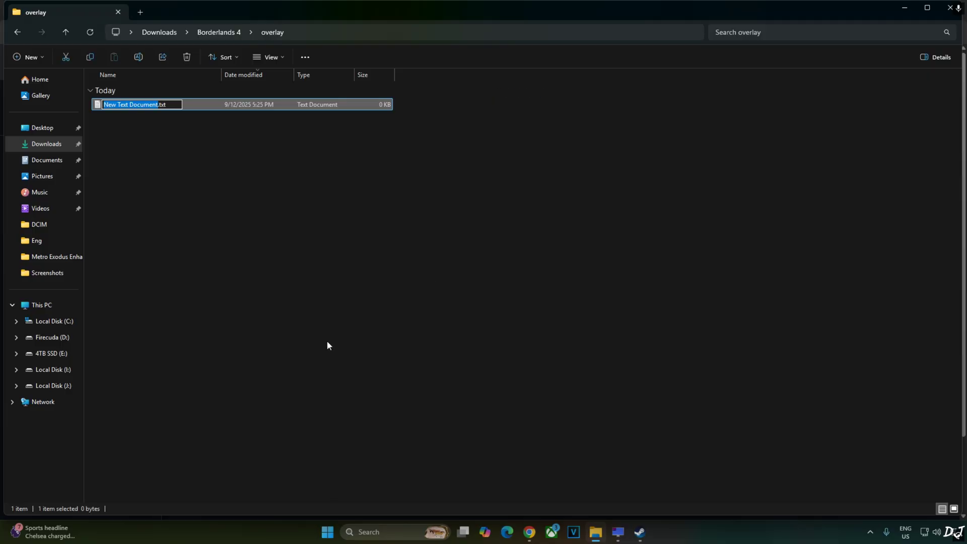
text(overlay.)
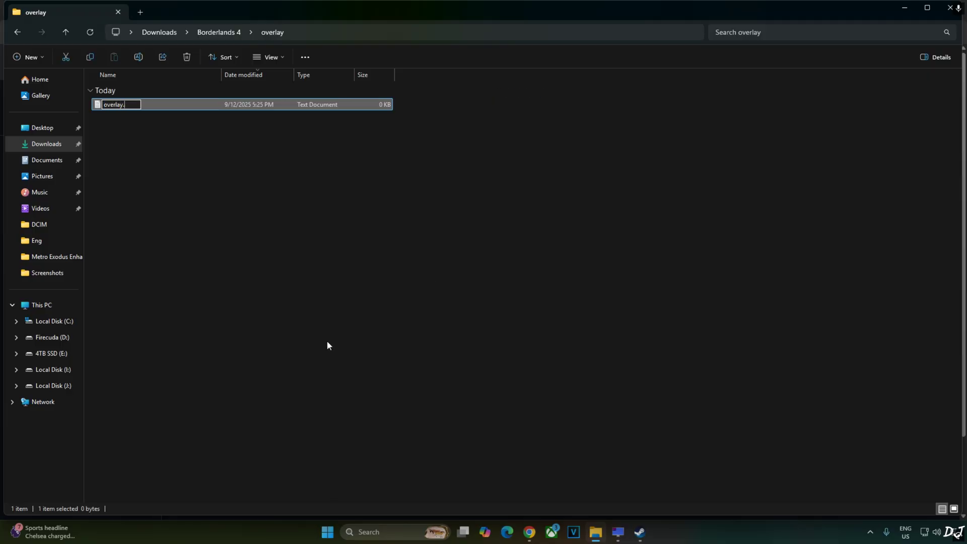
text(reg)
key(Return)
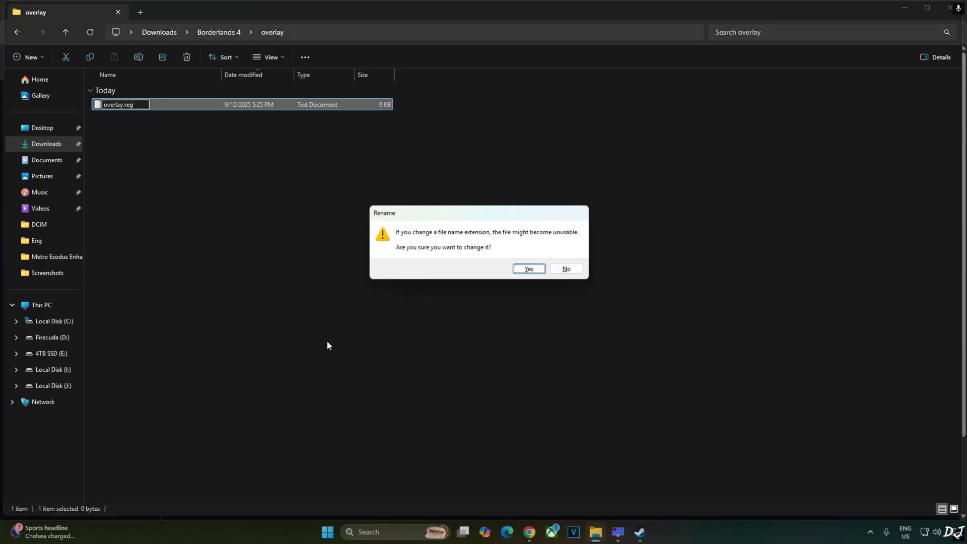
key(Return)
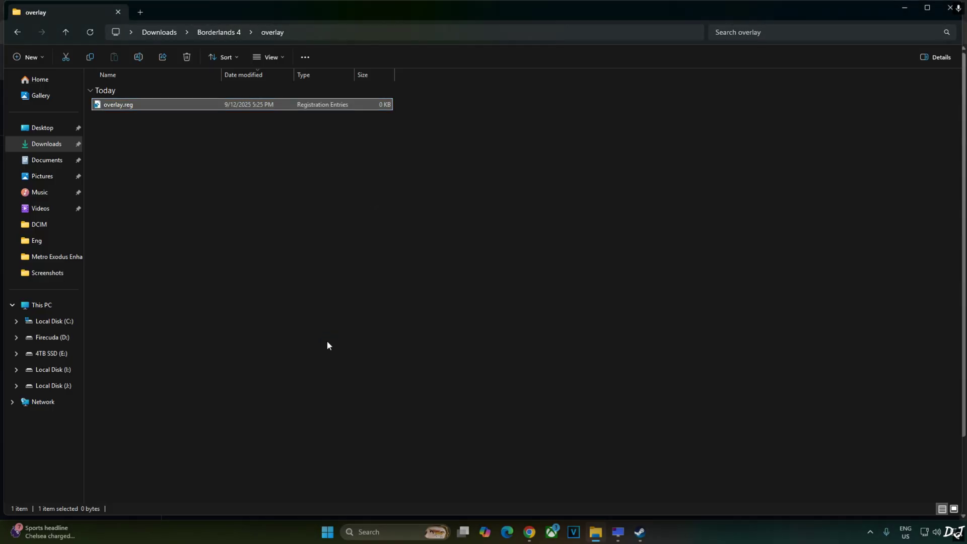
- Open overlay.reg for editing in Notepad, paste the copied registry code and save the file
right_click(116, 107)
mouse_move(159, 162)
click(332, 161)
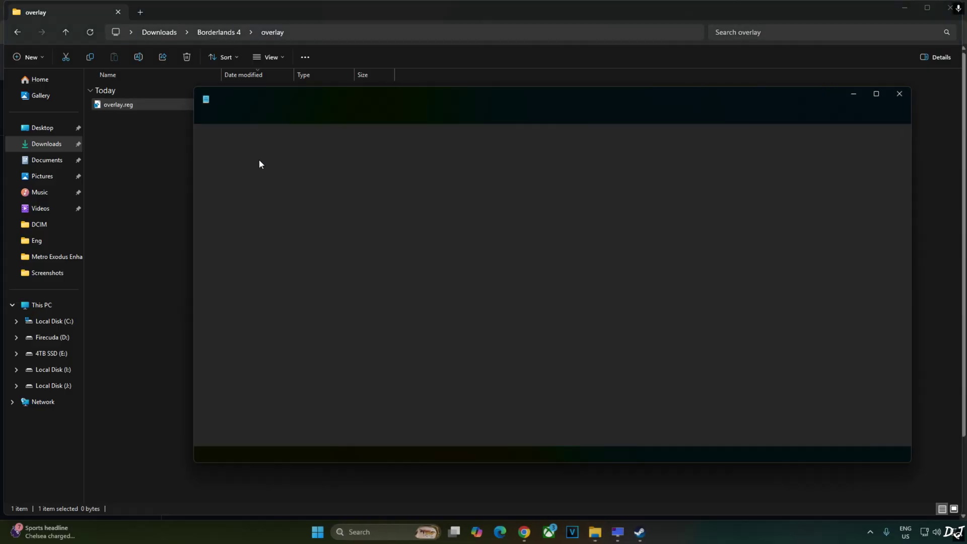
right_click(258, 159)
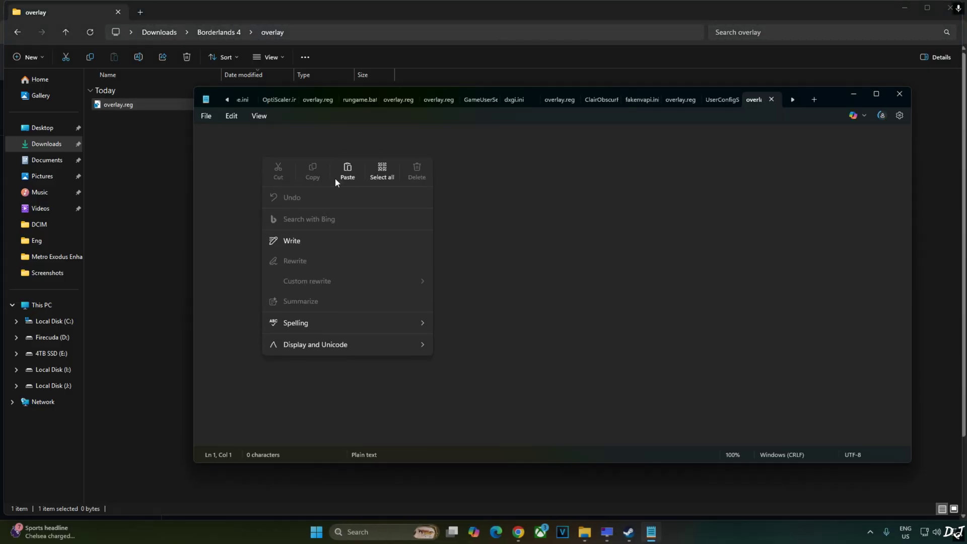
click(334, 177)
click(207, 116)
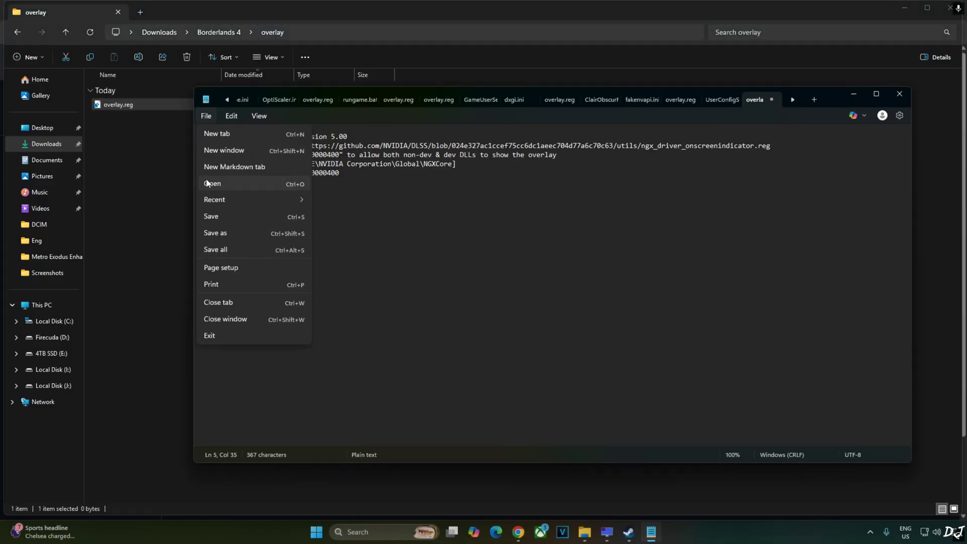
click(211, 216)
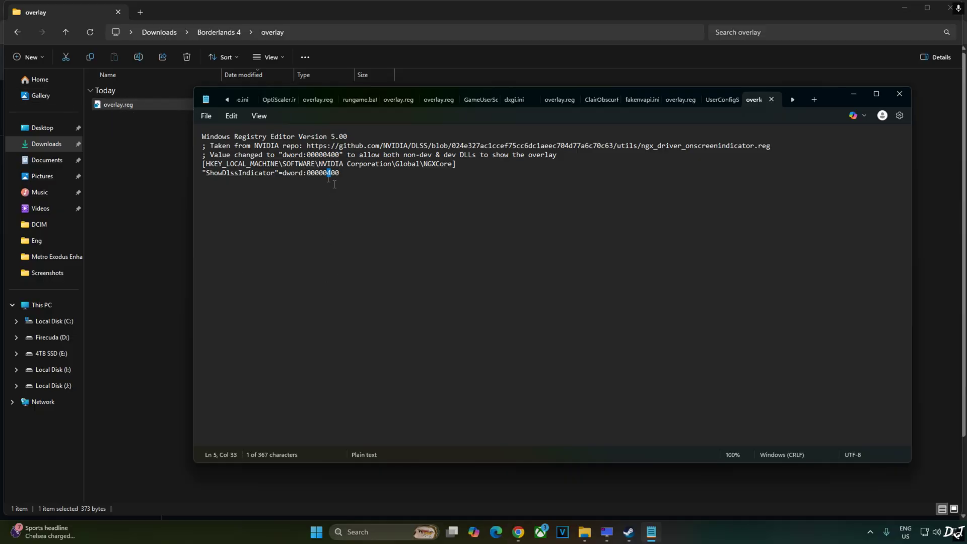
- Set ShowDlssIndicator to dword:00000000 and save, and restore it to dword:00000400 and save again
click(207, 116)
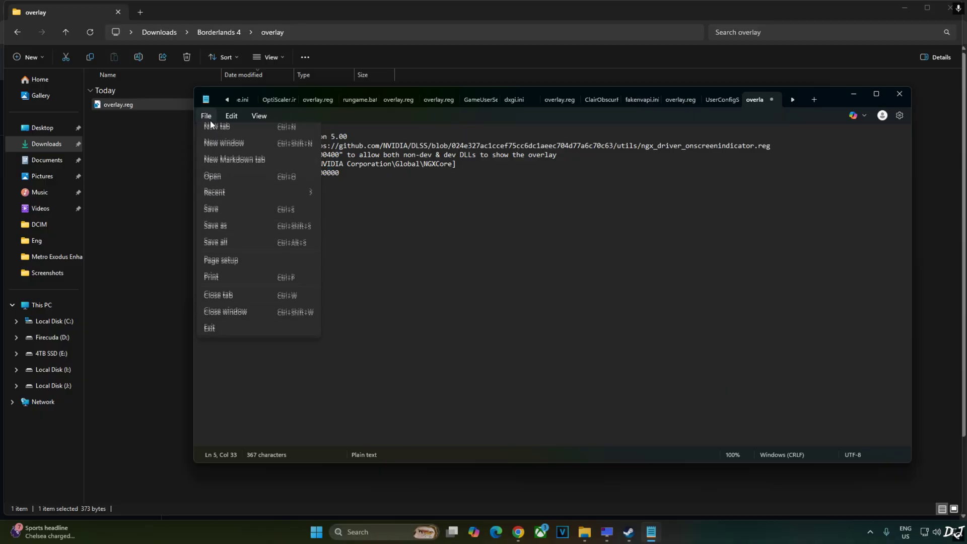
click(223, 213)
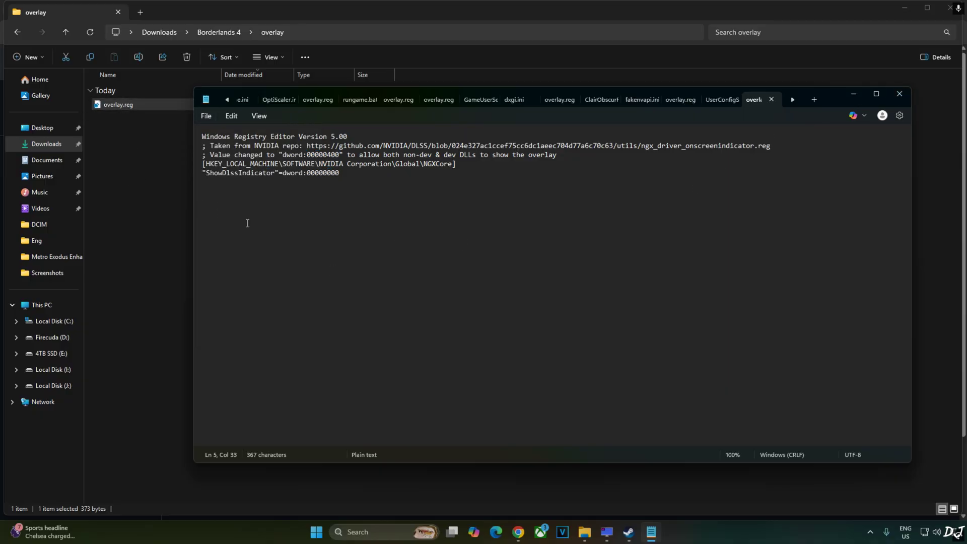
click(207, 116)
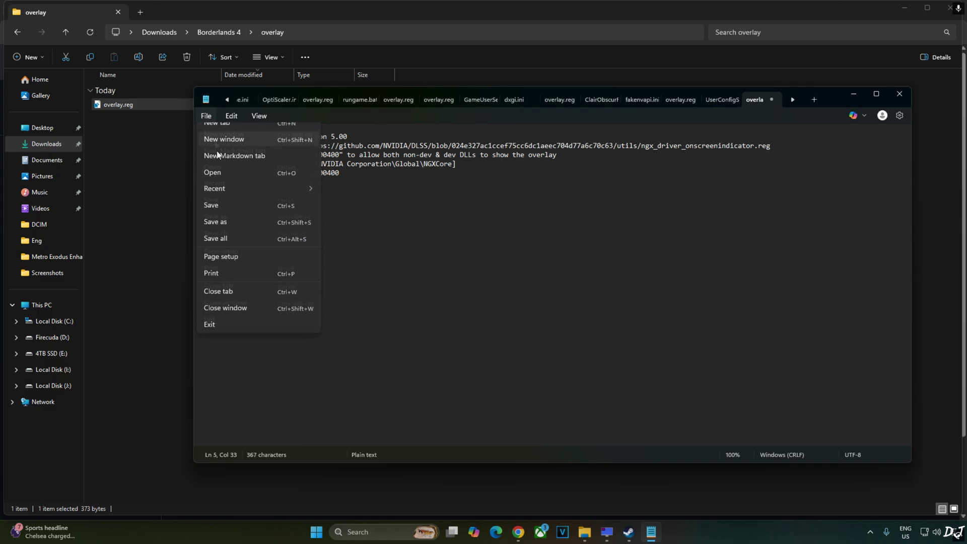
click(225, 213)
- Close the text editor and merge overlay.reg into the Windows registry, approving the permission and confirmation prompts
click(899, 94)
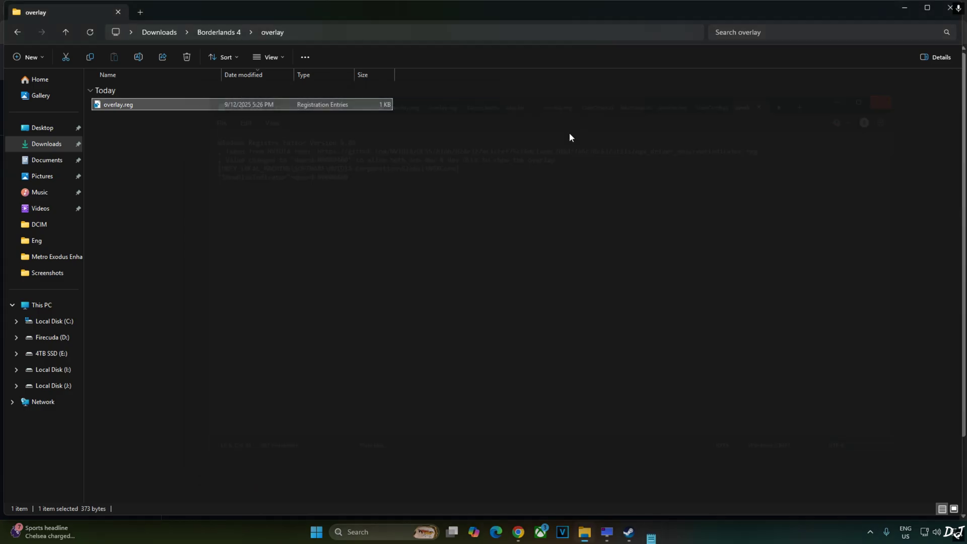
right_click(122, 107)
click(138, 144)
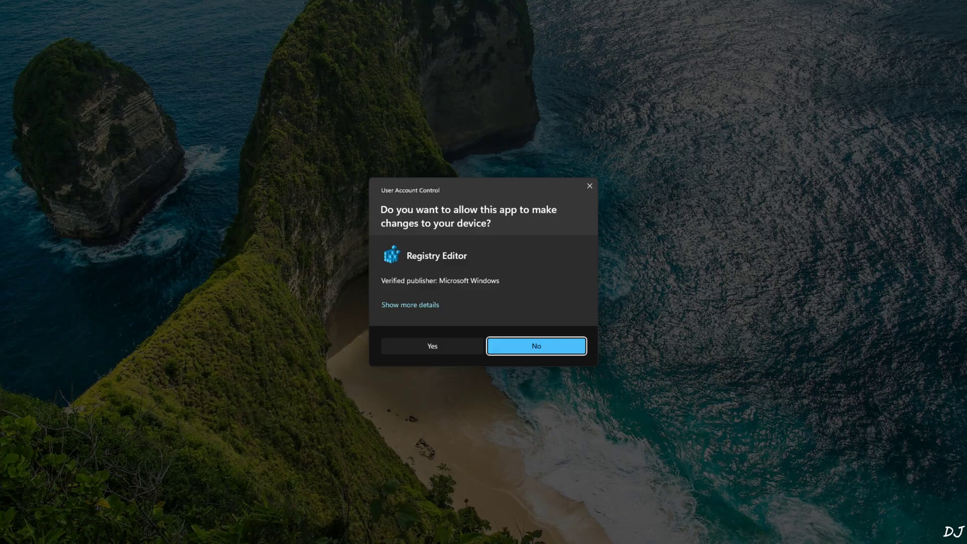
click(521, 345)
click(560, 277)
click(599, 266)
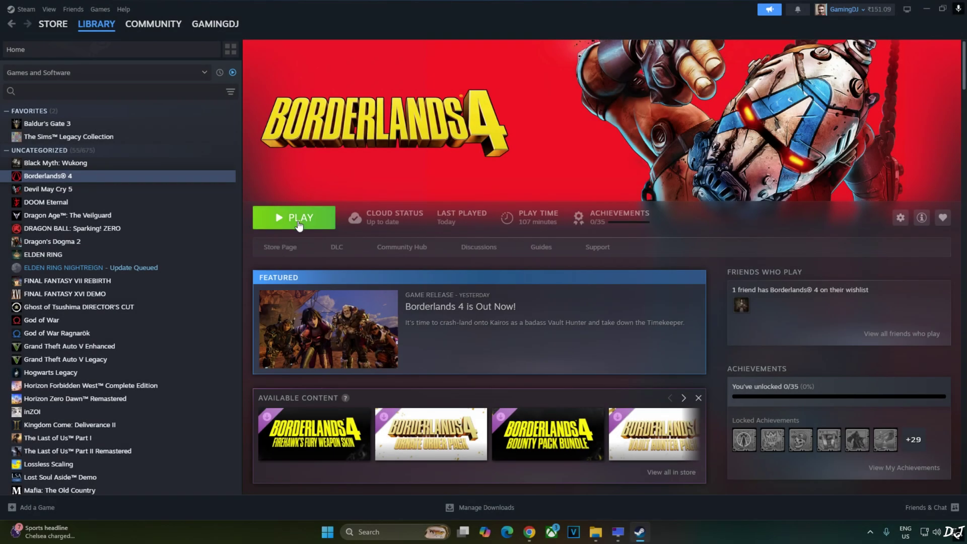
- Launch Borderlands 4 from the Steam library and open its advanced visual options
click(298, 222)
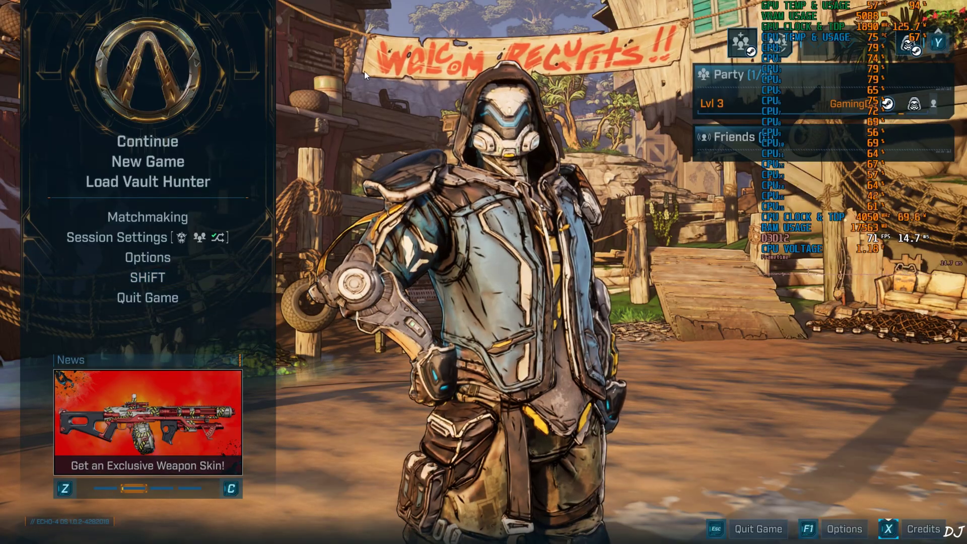
click(147, 257)
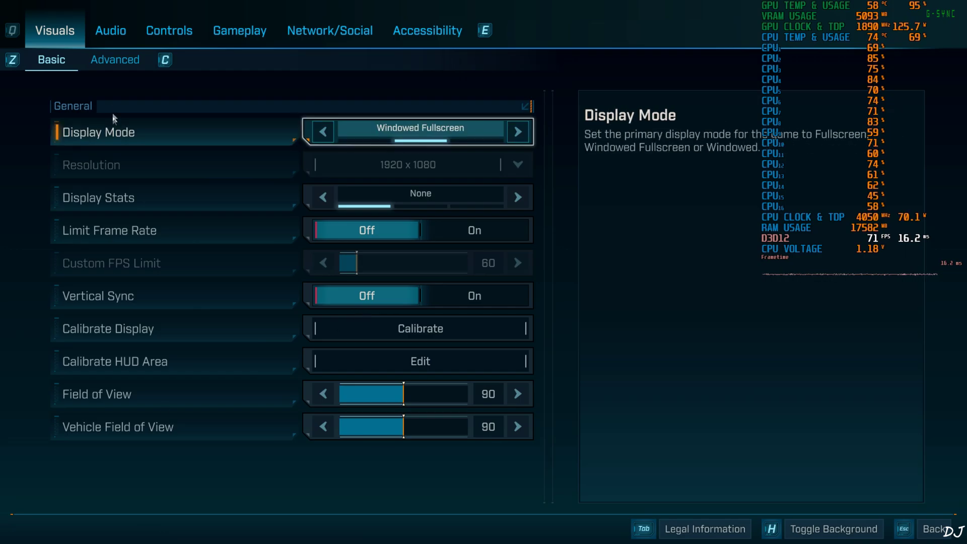
click(122, 64)
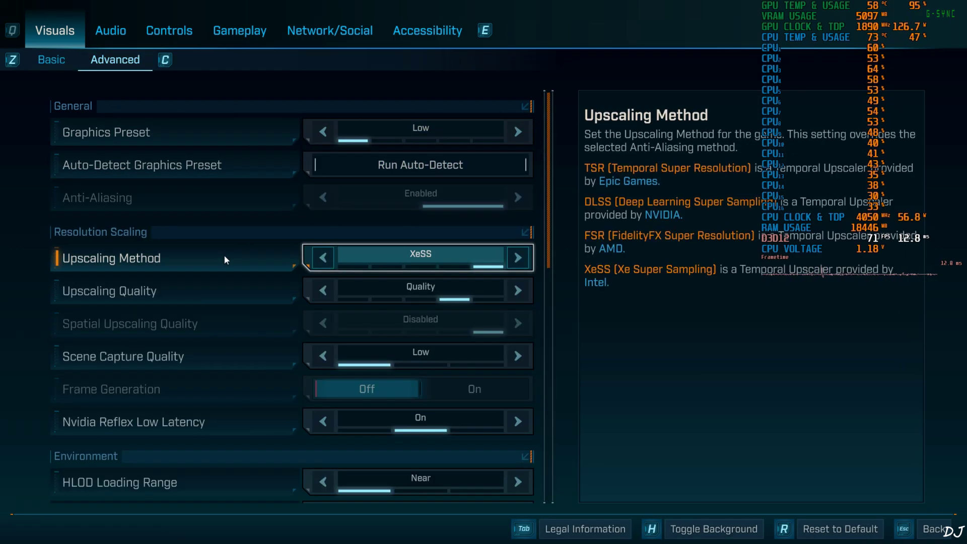
- Cycle the Upscaling Method through the TSR, FSR and DLSS options and select DLSS
click(328, 258)
click(329, 258)
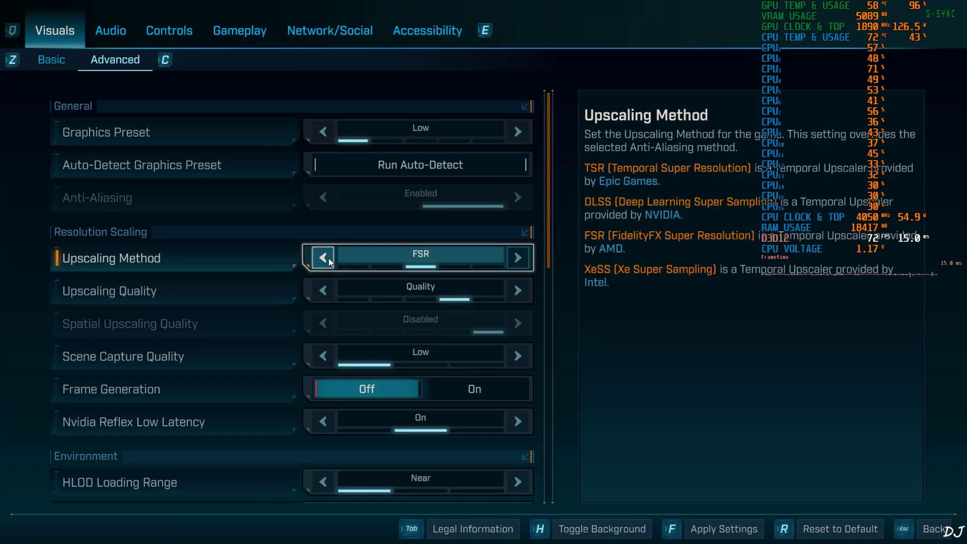
click(329, 258)
click(518, 257)
click(518, 258)
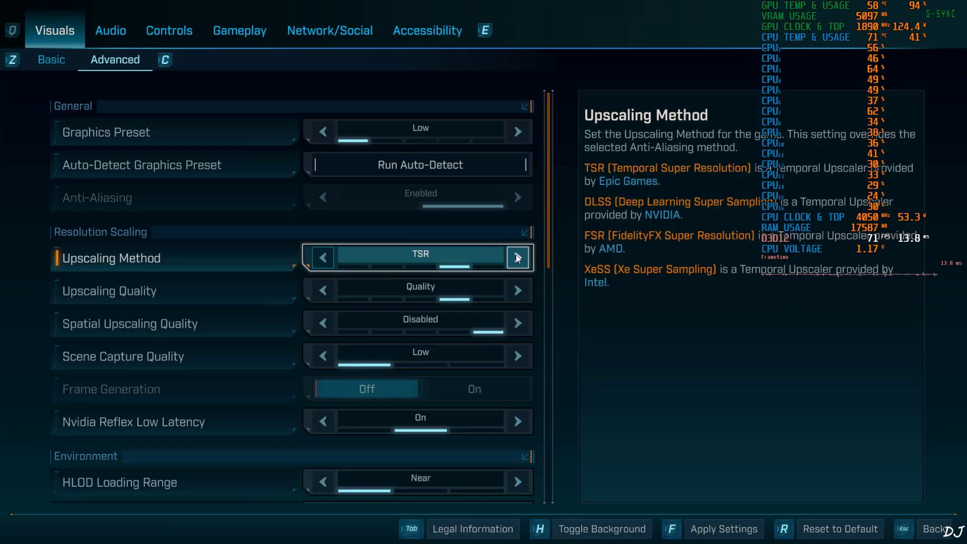
click(324, 257)
click(324, 257)
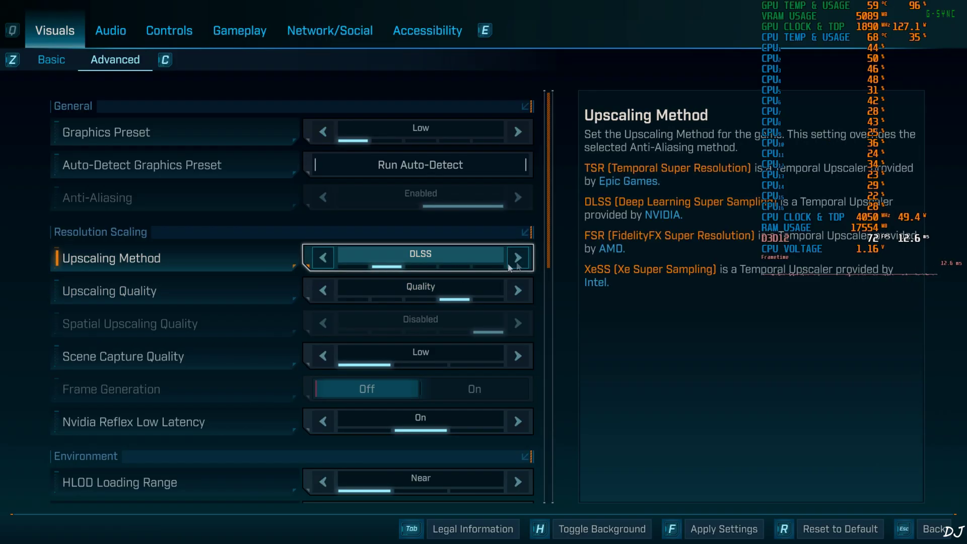
- Switch the Upscaling Method to XeSS and FSR for comparison, returning it to DLSS
click(518, 257)
click(518, 258)
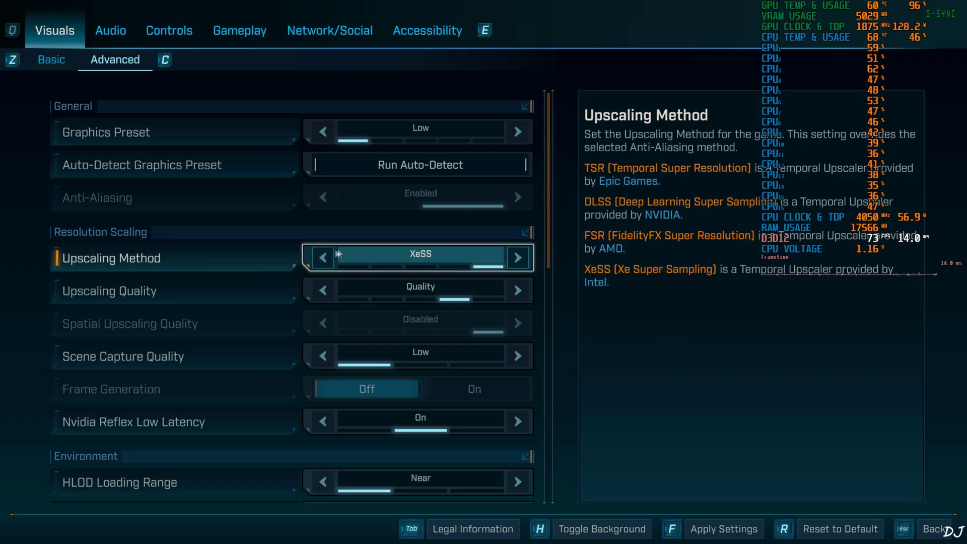
click(322, 258)
click(321, 258)
click(320, 258)
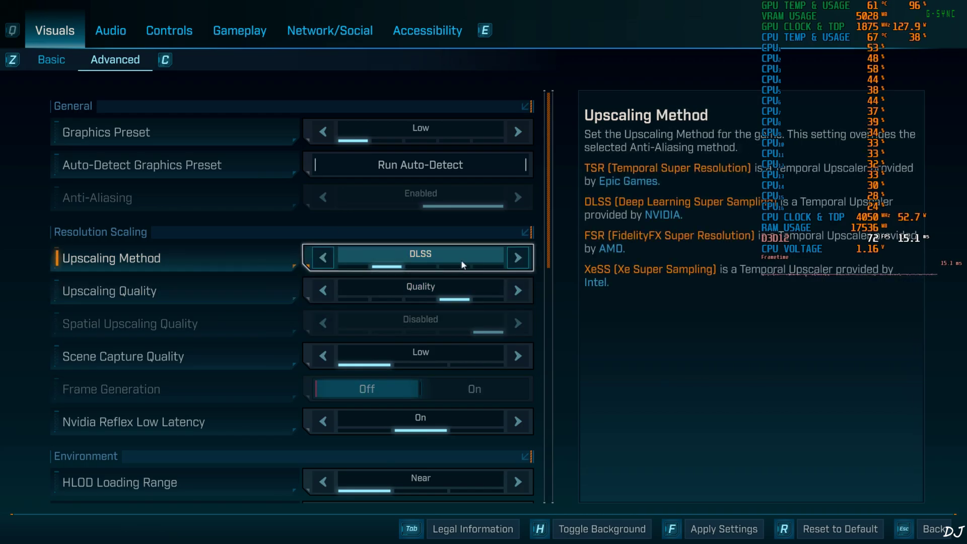
click(518, 257)
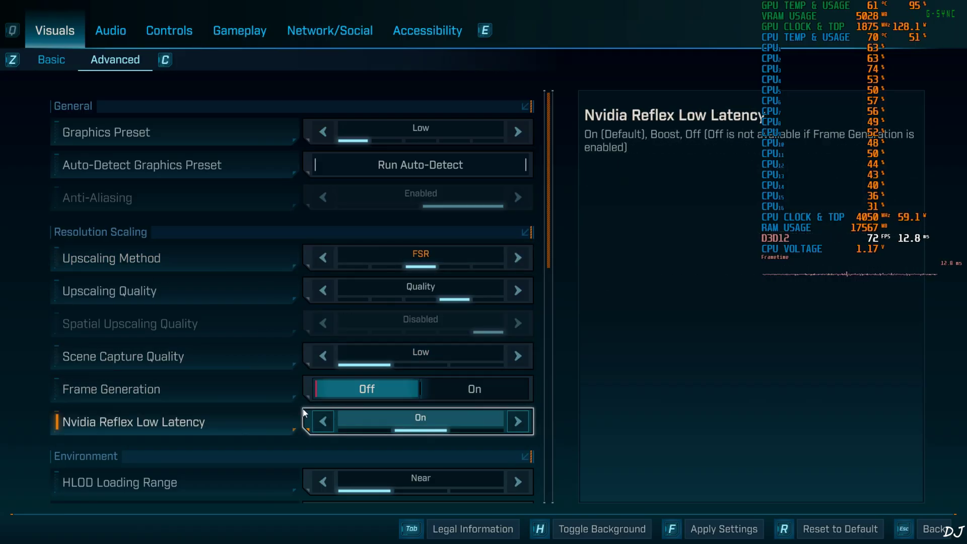
click(325, 259)
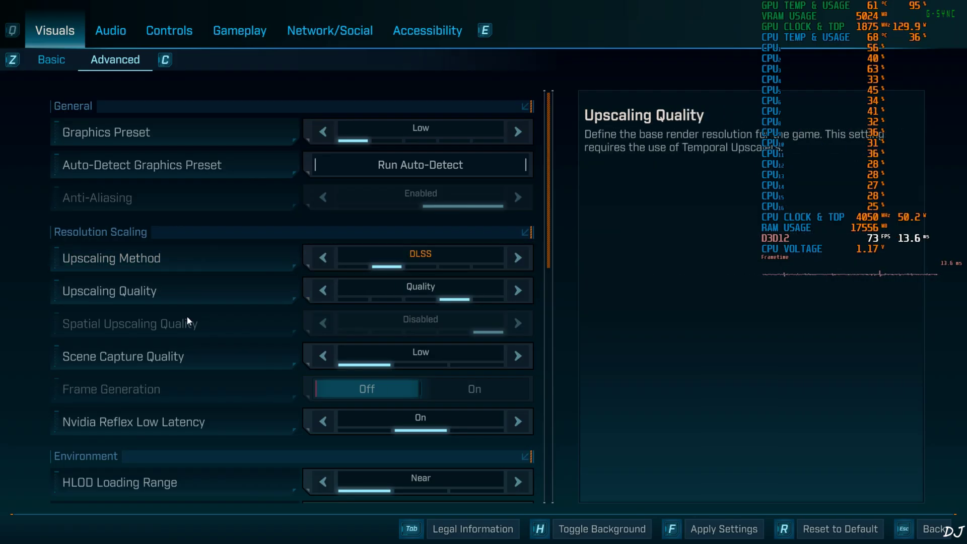
- Review the advanced visual settings from Resolution Scaling through Environment to Post-Processing
scroll(186, 314, down, 3)
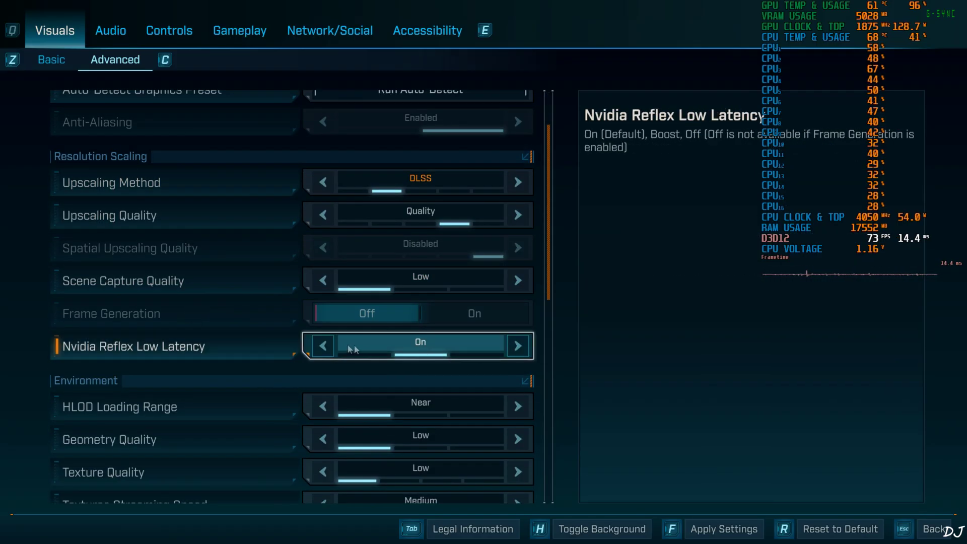
scroll(302, 317, down, 5)
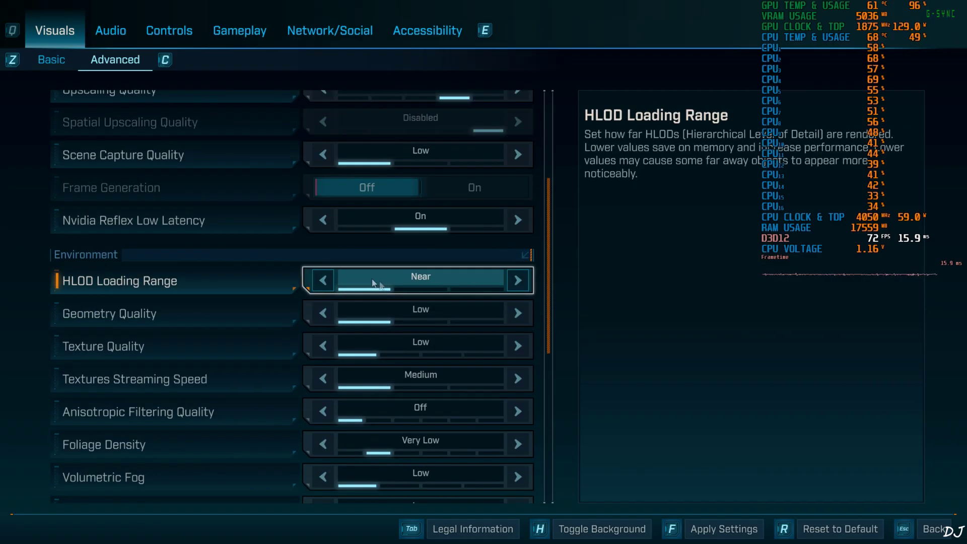
scroll(301, 272, down, 3)
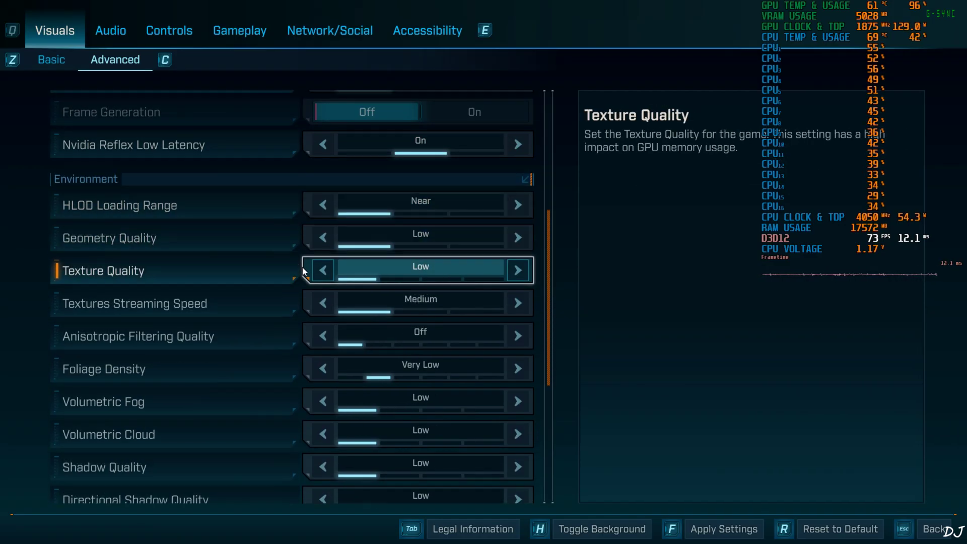
scroll(303, 271, down, 7)
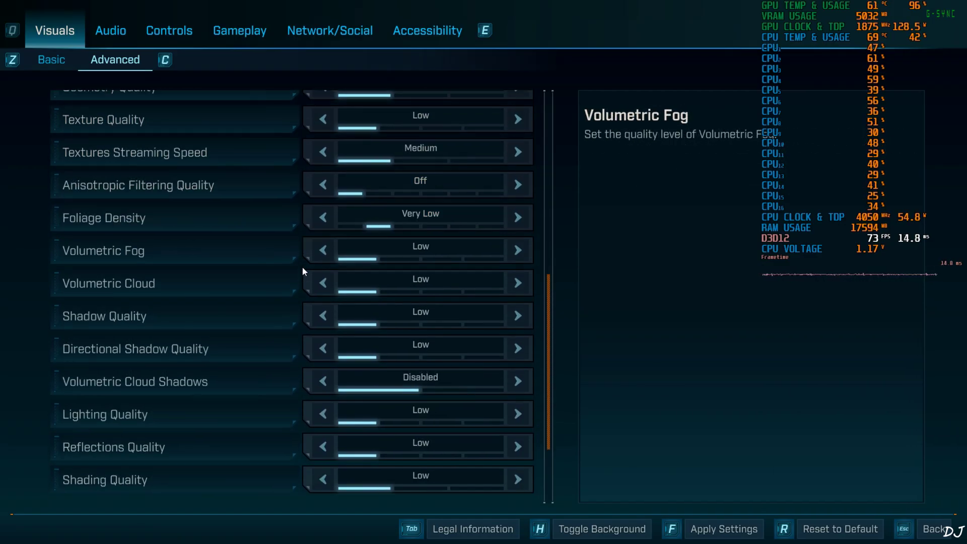
scroll(304, 269, down, 1)
scroll(303, 269, down, 3)
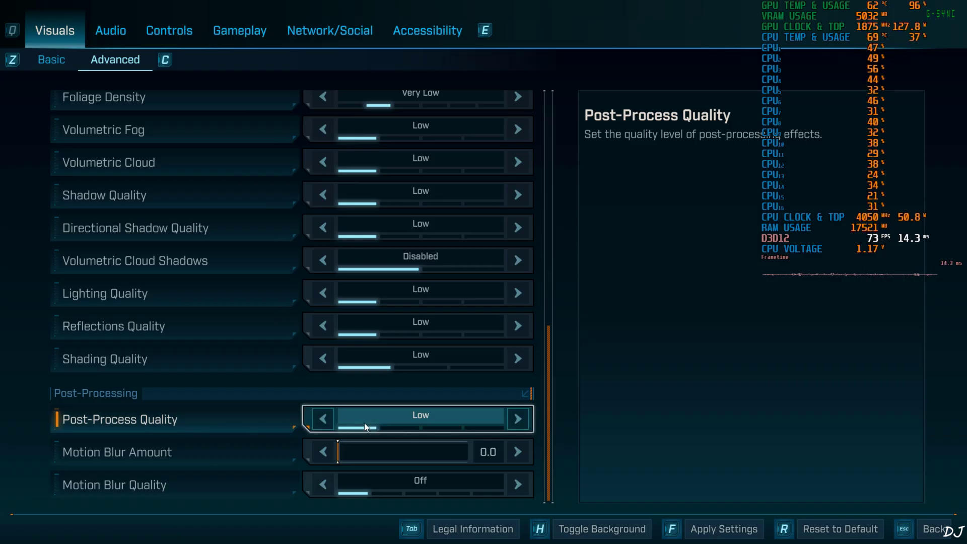
- Leave the options and continue the saved game from the main menu
key(Escape)
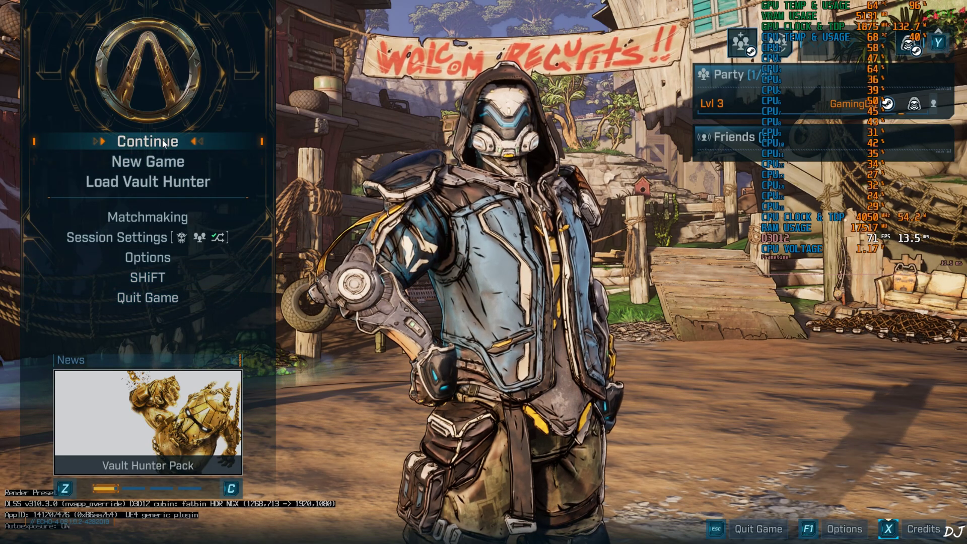
click(147, 141)
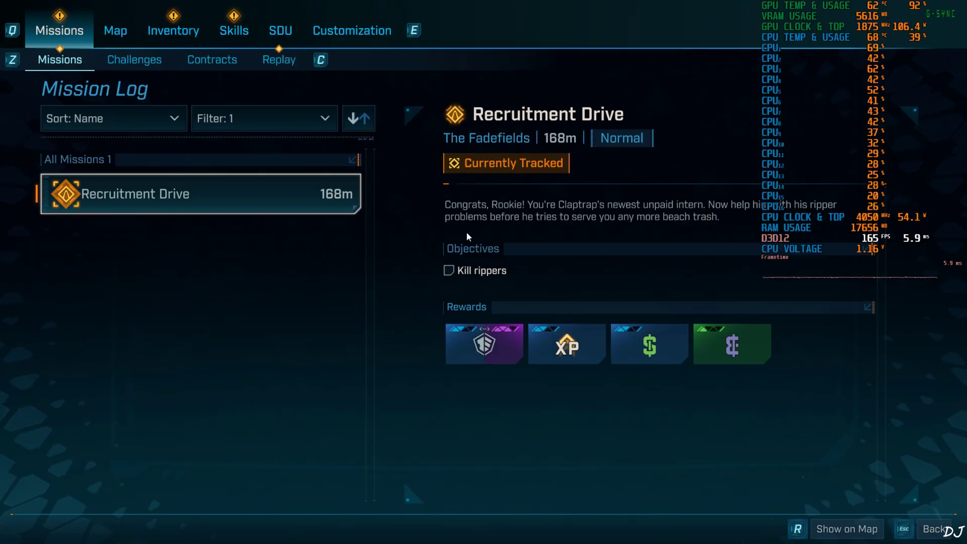
- Inspect the Kairos map around the Recruitment Drive objective and the surrounding regions
click(115, 31)
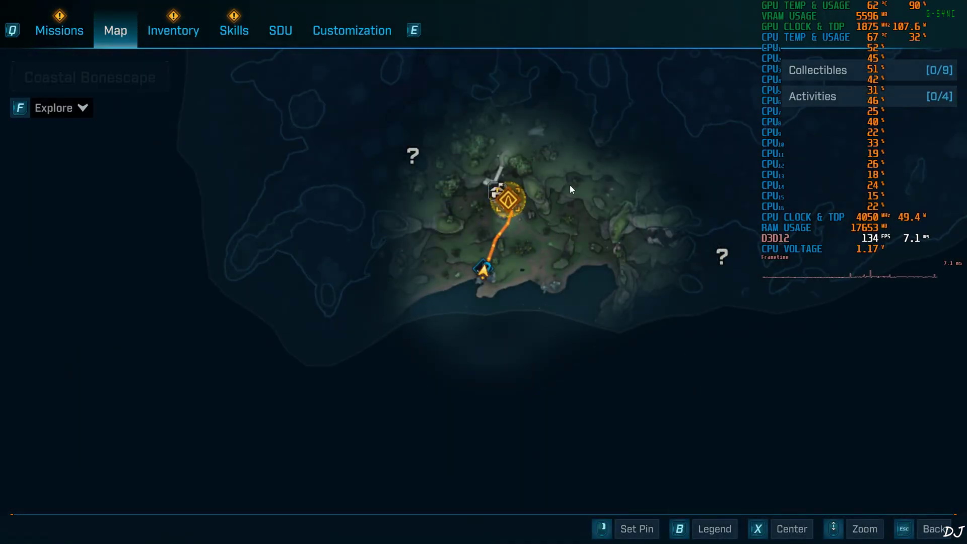
scroll(570, 185, down, 3)
scroll(570, 186, down, 2)
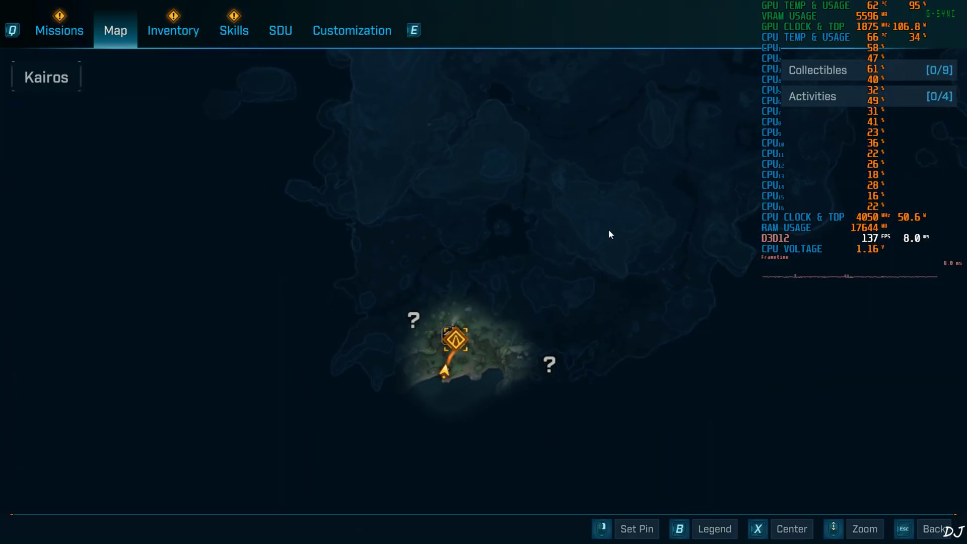
drag(622, 164, 479, 441)
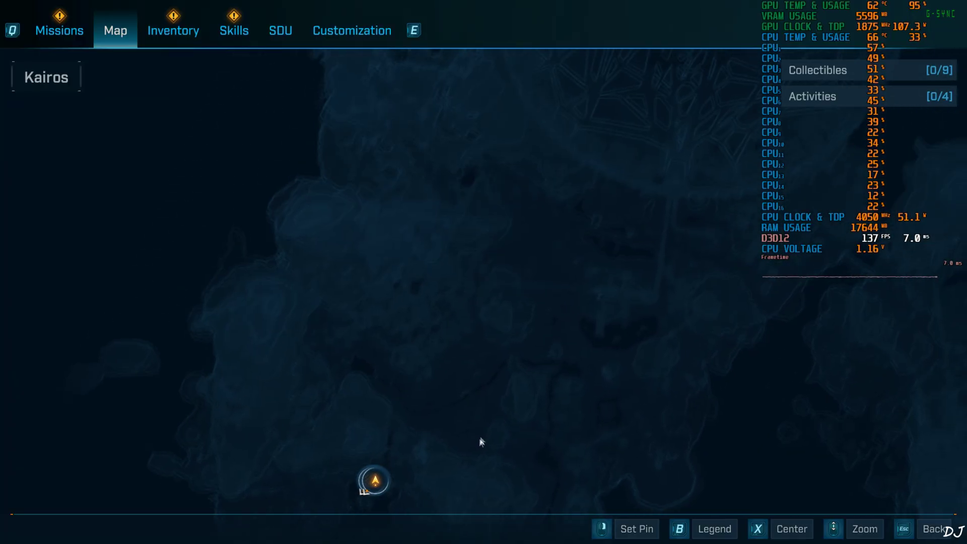
scroll(559, 330, up, 2)
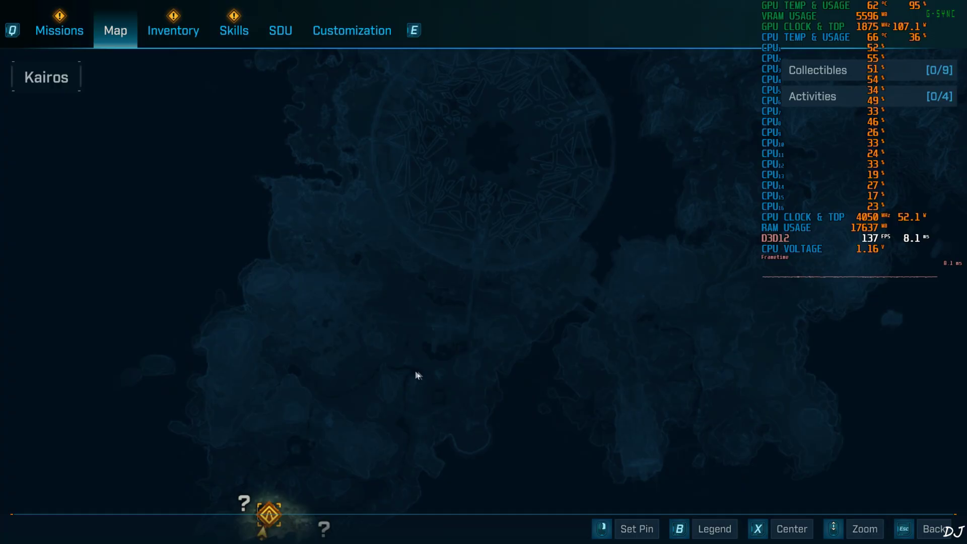
scroll(274, 432, down, 3)
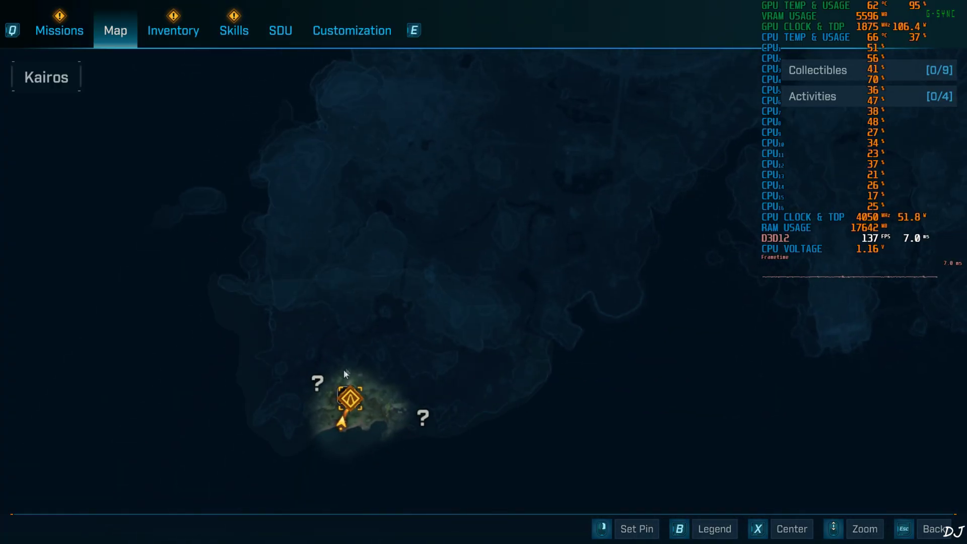
- Look through the equipped gear, the backpack contents and the skills overview
click(177, 30)
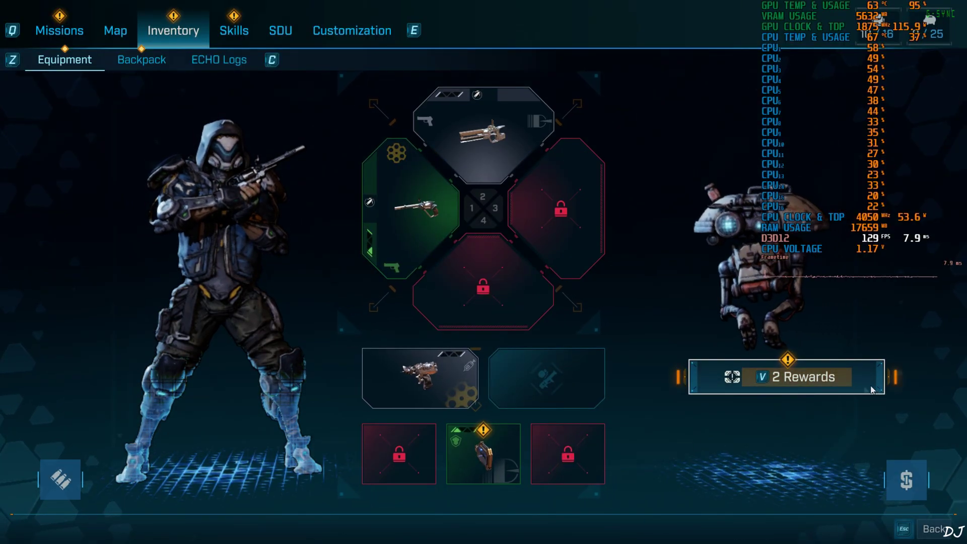
click(147, 59)
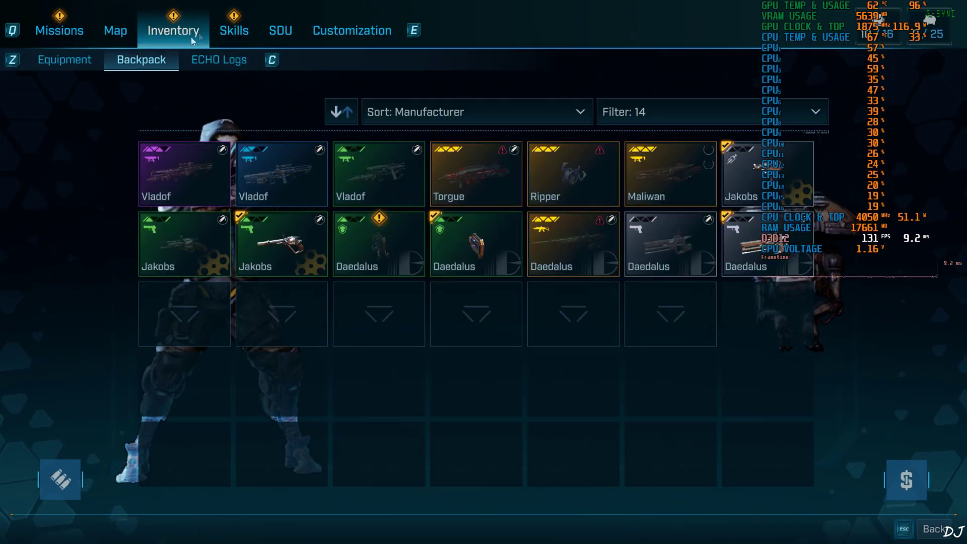
click(227, 33)
mouse_move(616, 103)
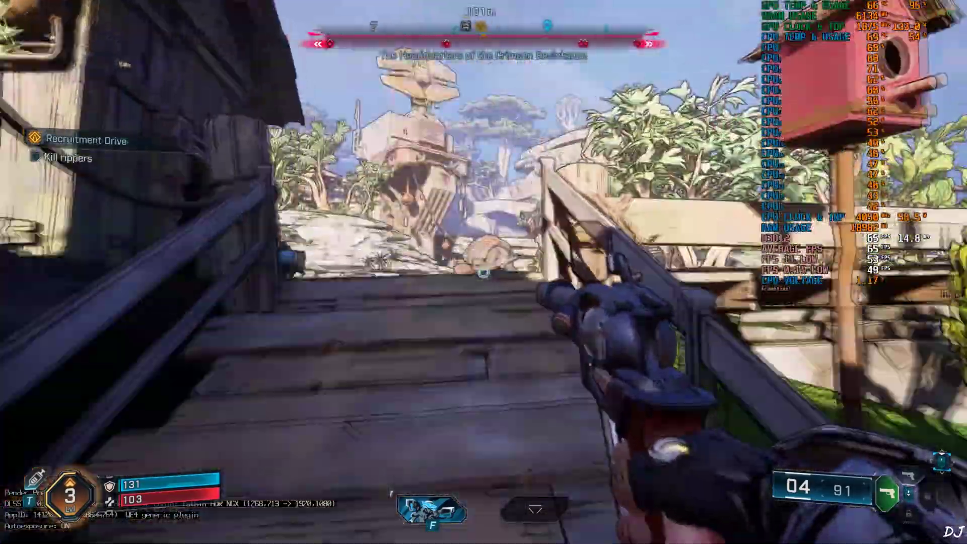
- Walk and sprint up the trail toward the Recruitment Drive objective with the DLSS indicator on screen
key(w)
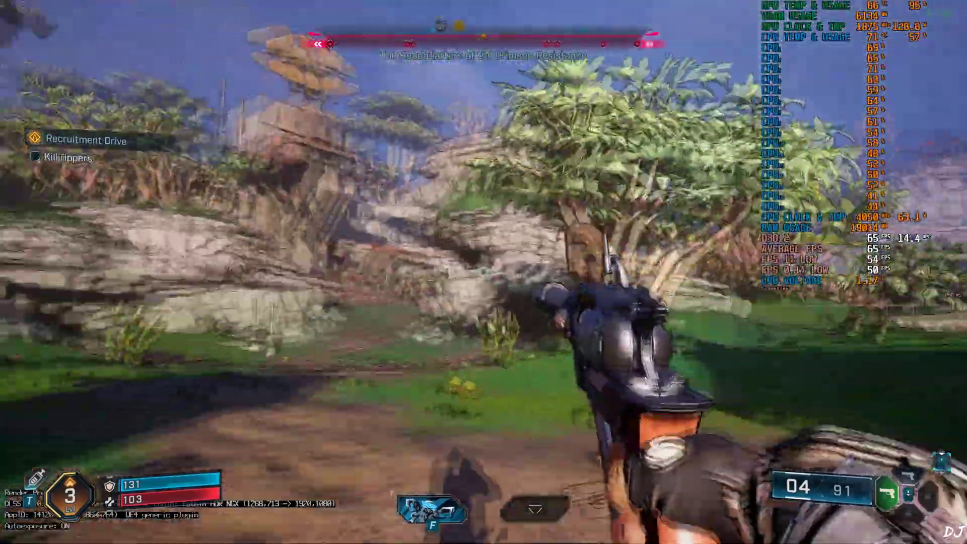
key(w)
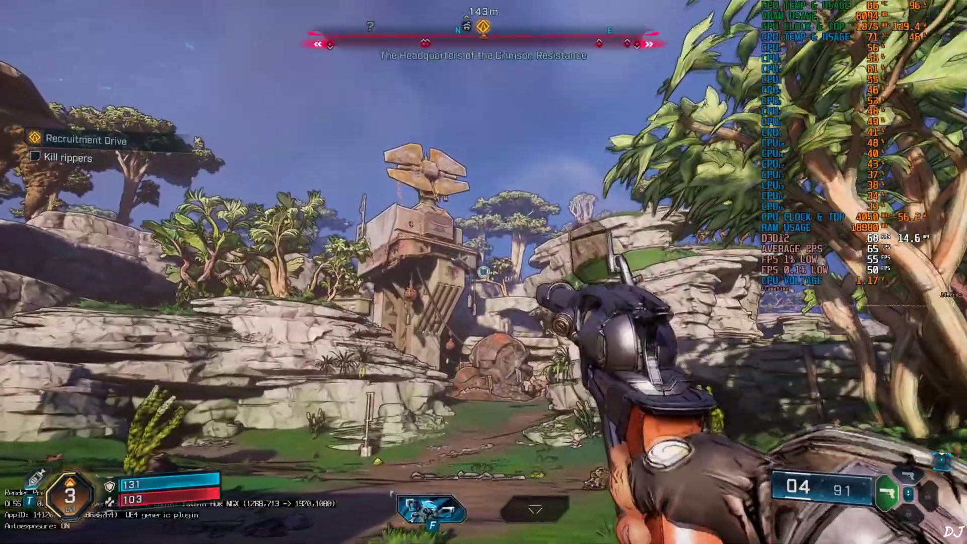
key(w)
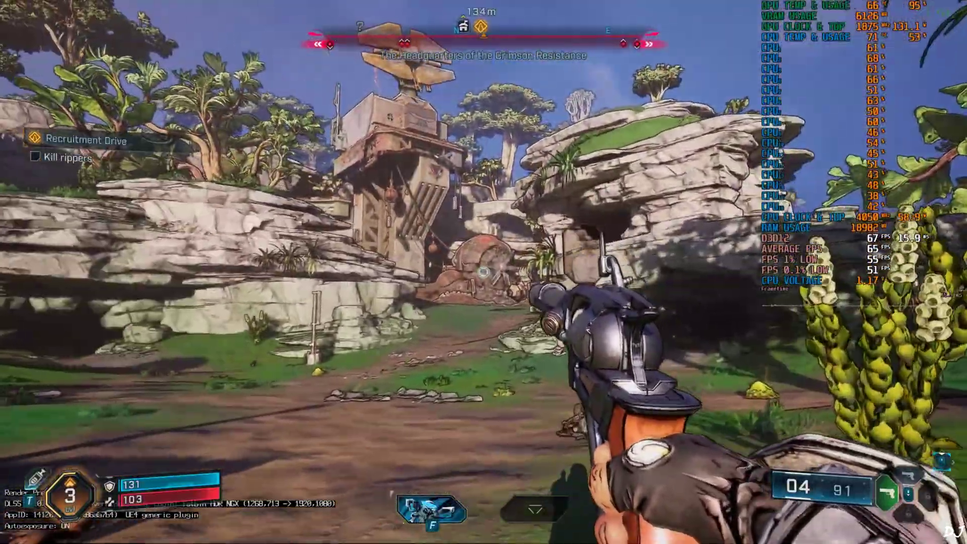
key(w)
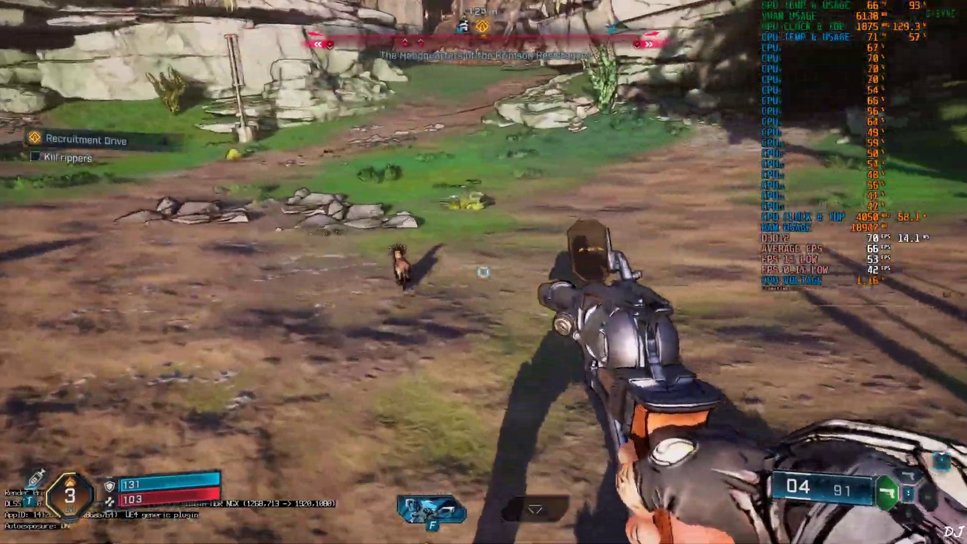
key(w)
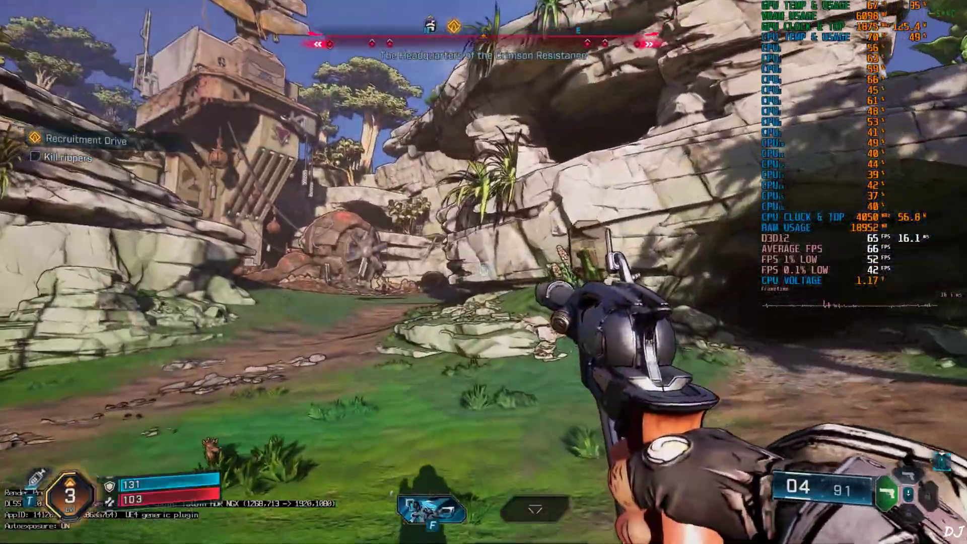
key(shift+w)
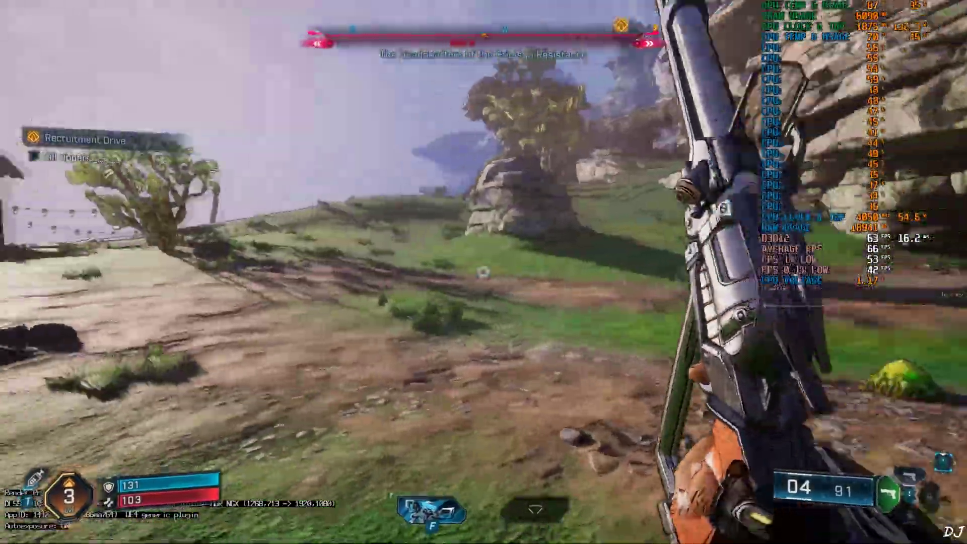
key(shift+w)
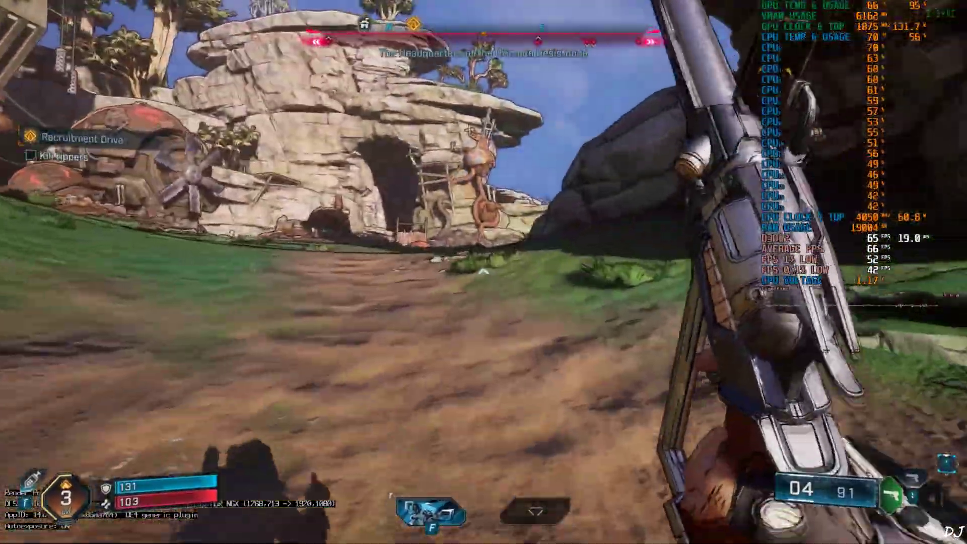
key(shift+w)
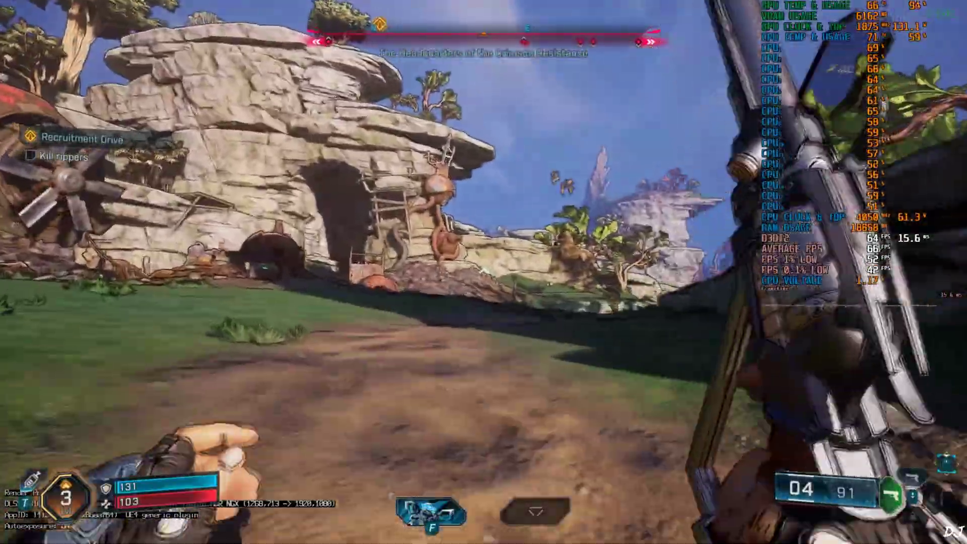
key(shift+w)
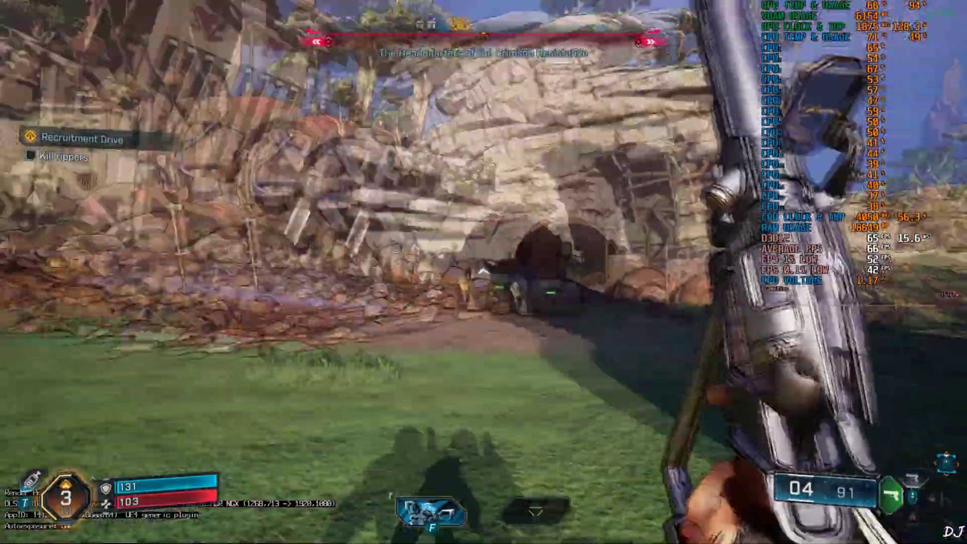
key(shift+w)
key(w)
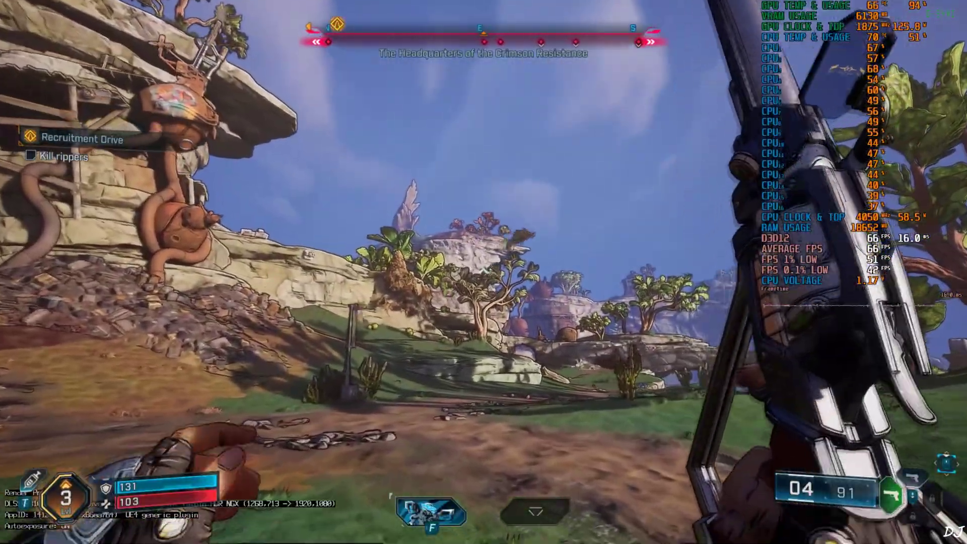
- Aim down sights at the flying Acrid Kratch and fire all four rounds at it
right_click(484, 272)
click(483, 272)
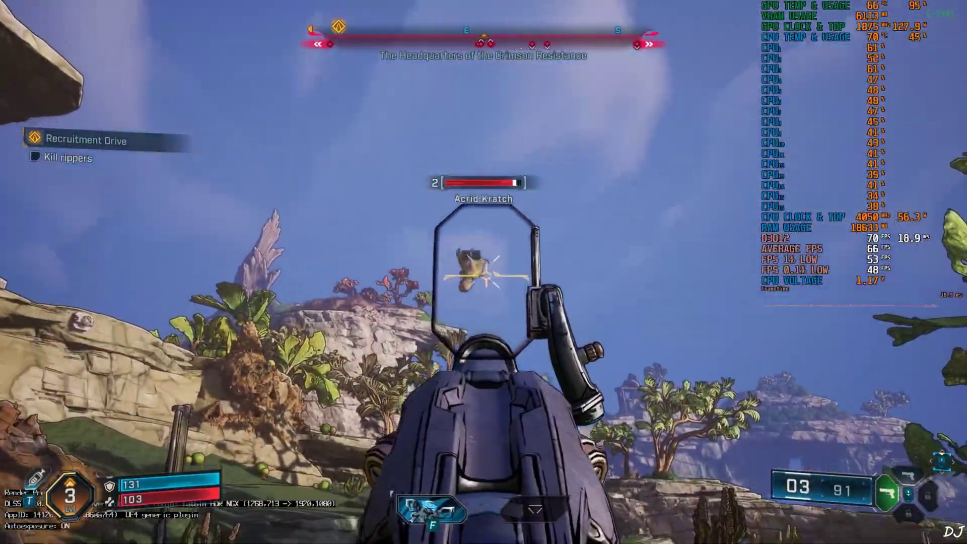
click(483, 272)
click(483, 272)
click(483, 272)
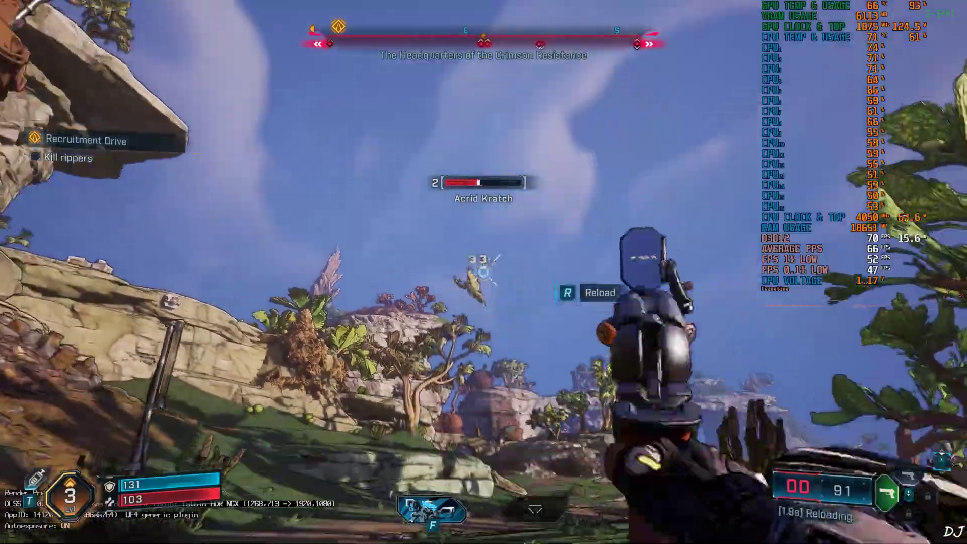
- Advance past the scrap piles into the ripper camp at the Recruitment Drive waypoint
key(w)
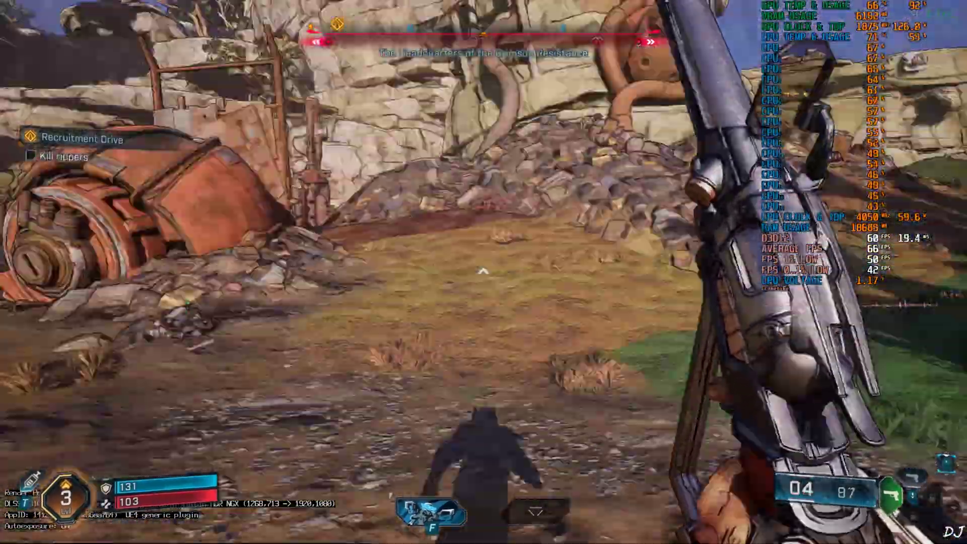
key(w)
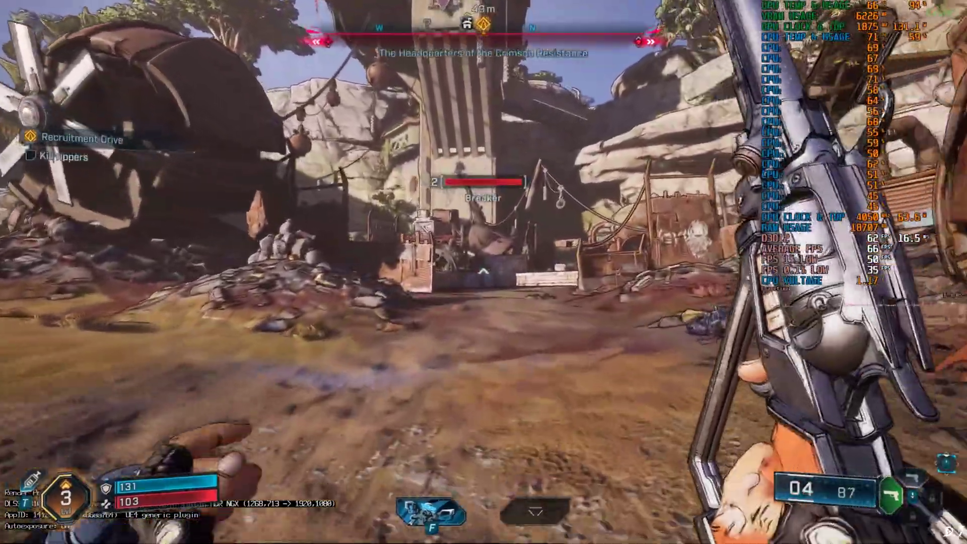
key(w)
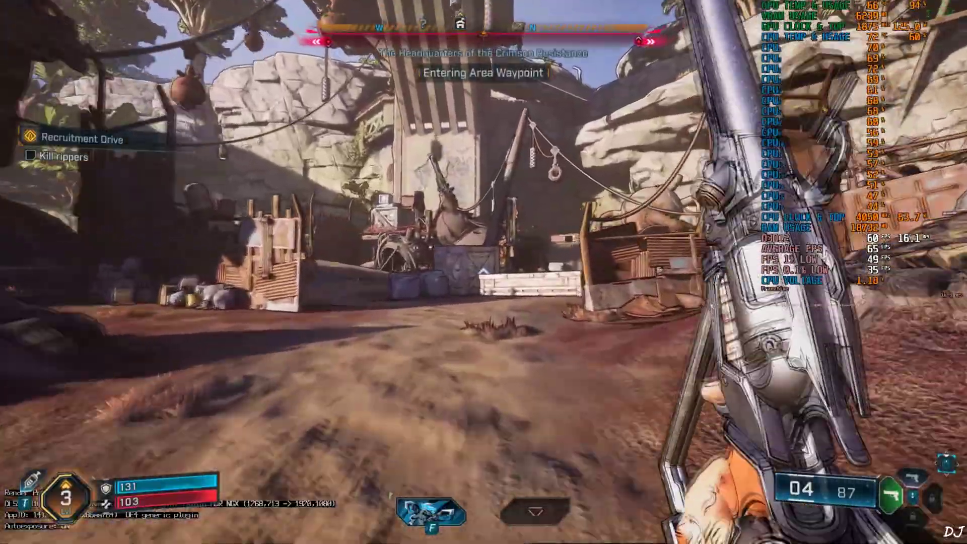
key(w)
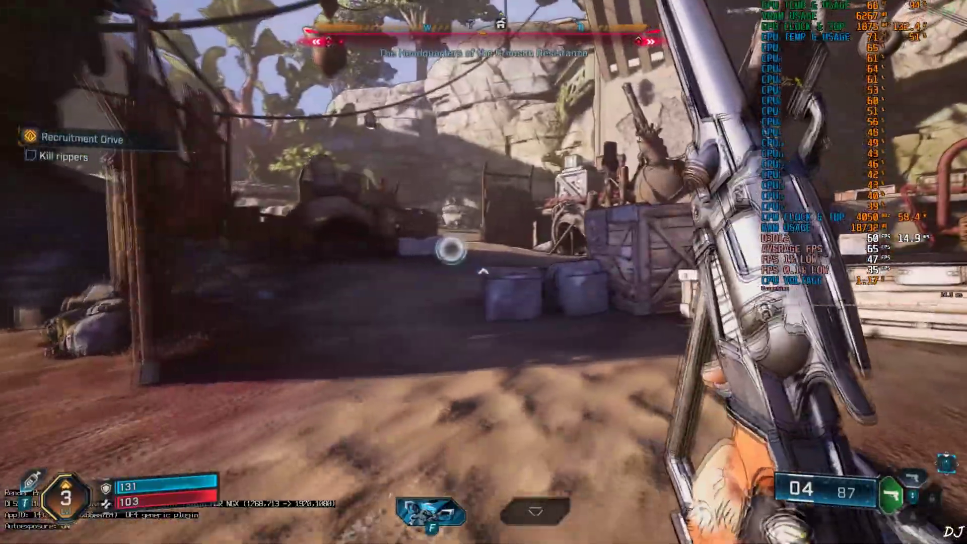
key(w)
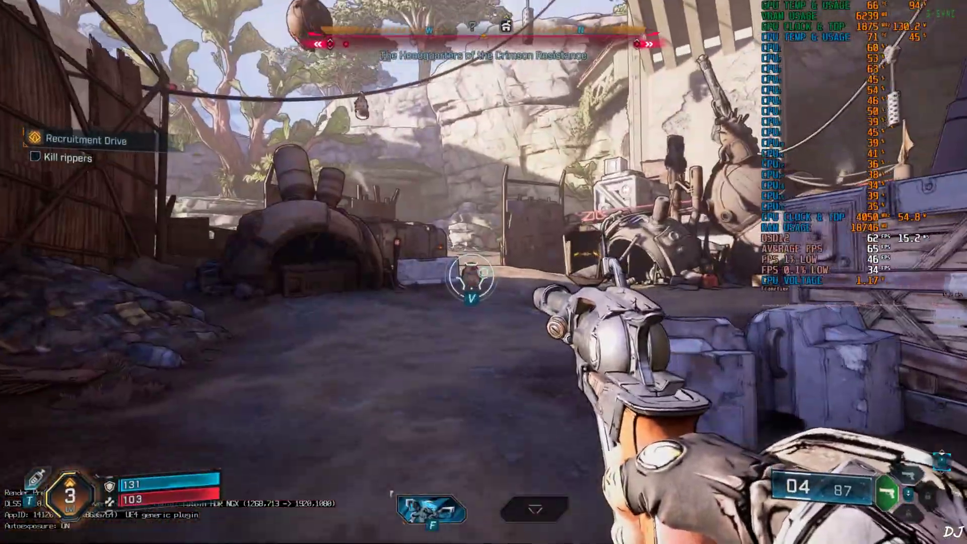
- Back away from the charging Splice in the ripper camp, shoot it while closing in, and reload
key(s)
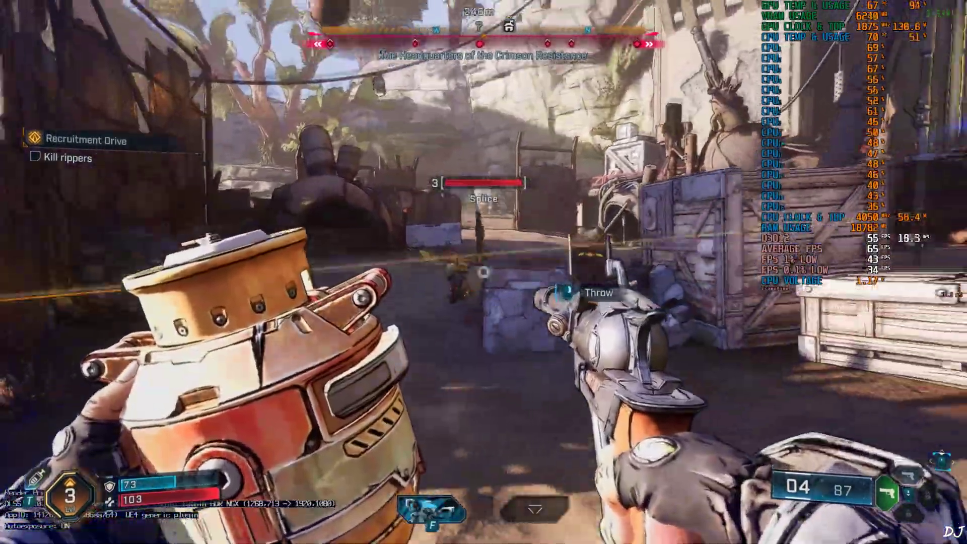
click(483, 272)
click(483, 272)
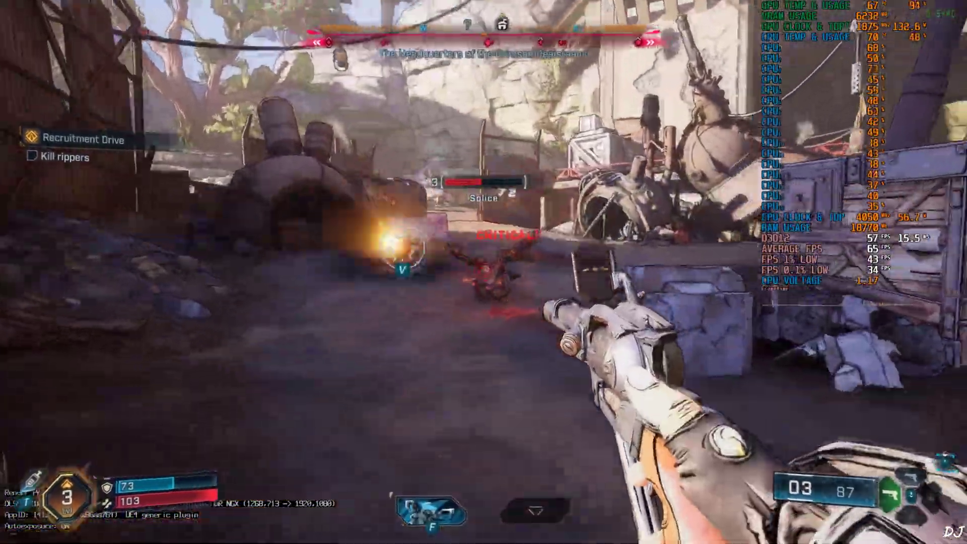
key(w)
key(c)
click(483, 272)
key(r)
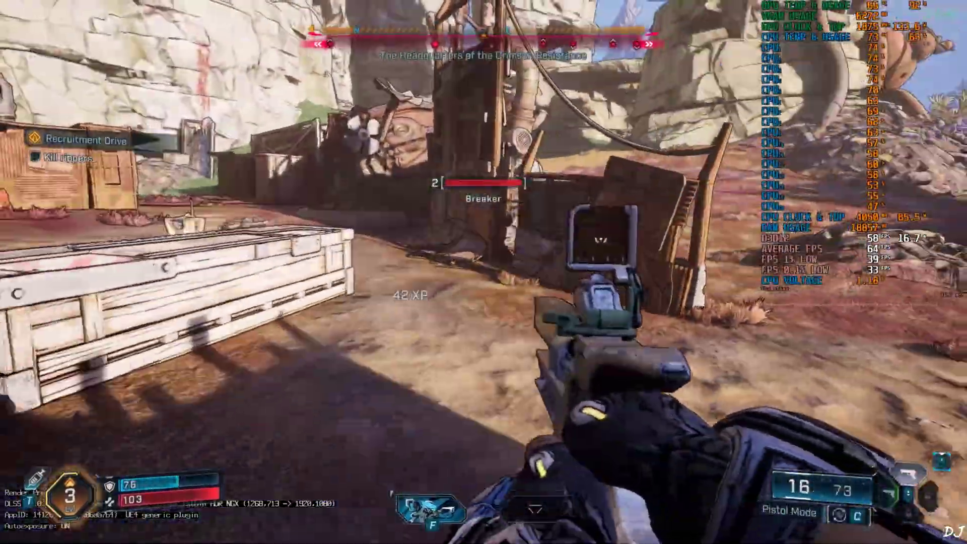
- Fight the Breaker with the weapon in Pistol Mode, firing repeatedly until it is dead
click(484, 272)
click(484, 272)
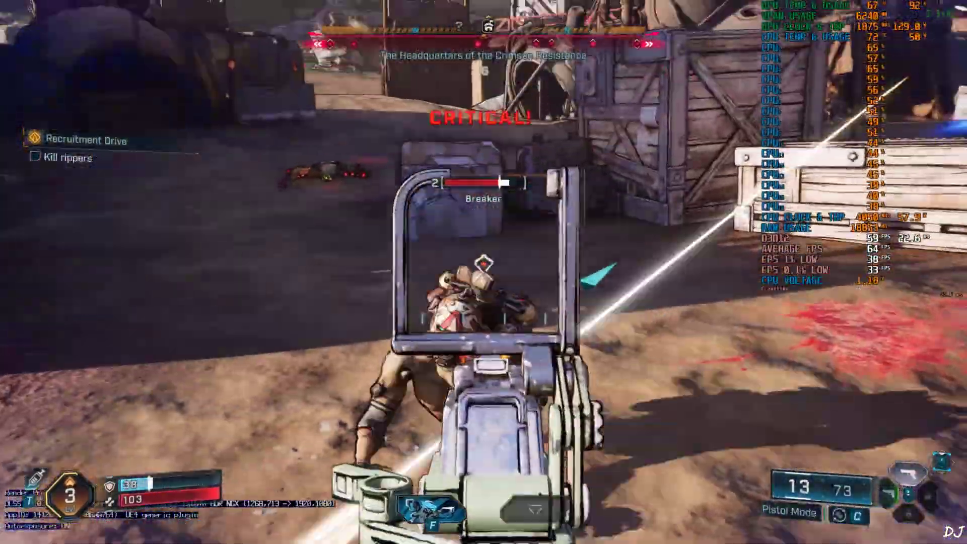
click(484, 272)
click(484, 272)
click(483, 272)
click(484, 272)
click(483, 272)
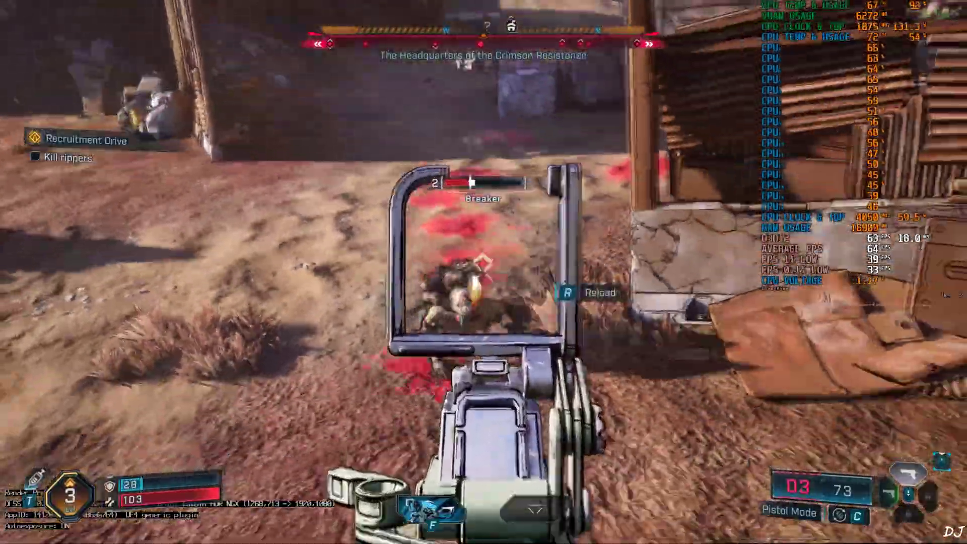
click(483, 272)
click(484, 272)
click(484, 272)
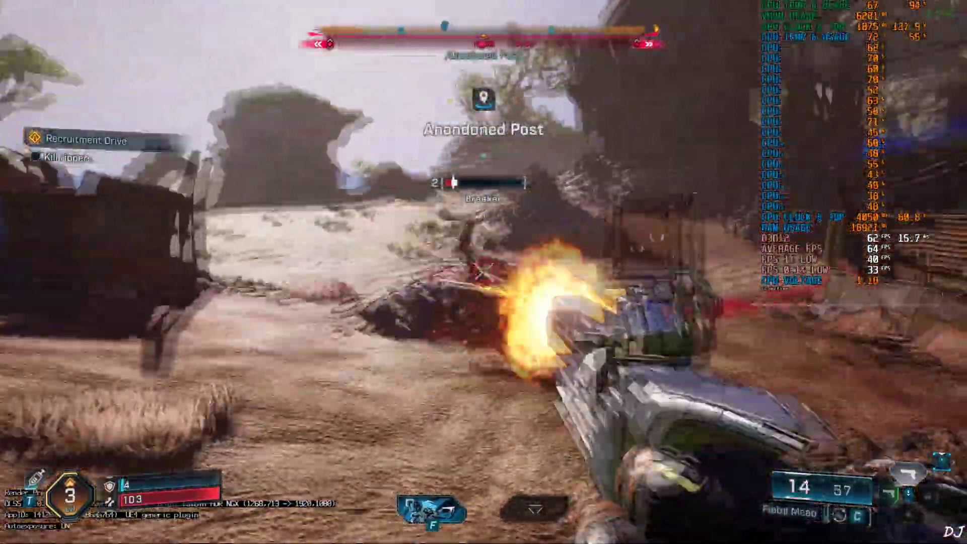
- Reload and advance past the wooden barriers toward Claptrap, jumping over the obstacle on the way
key(r)
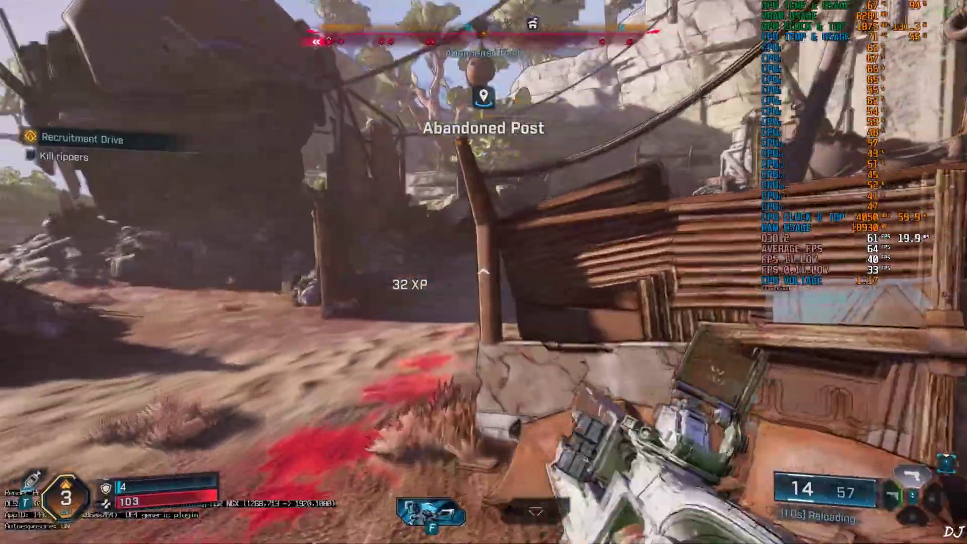
key(w)
key(space)
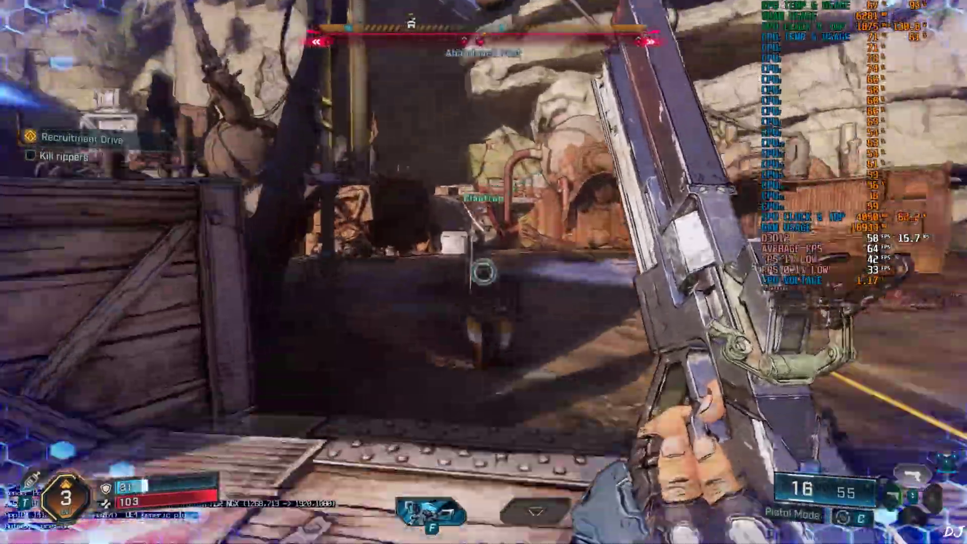
key(w)
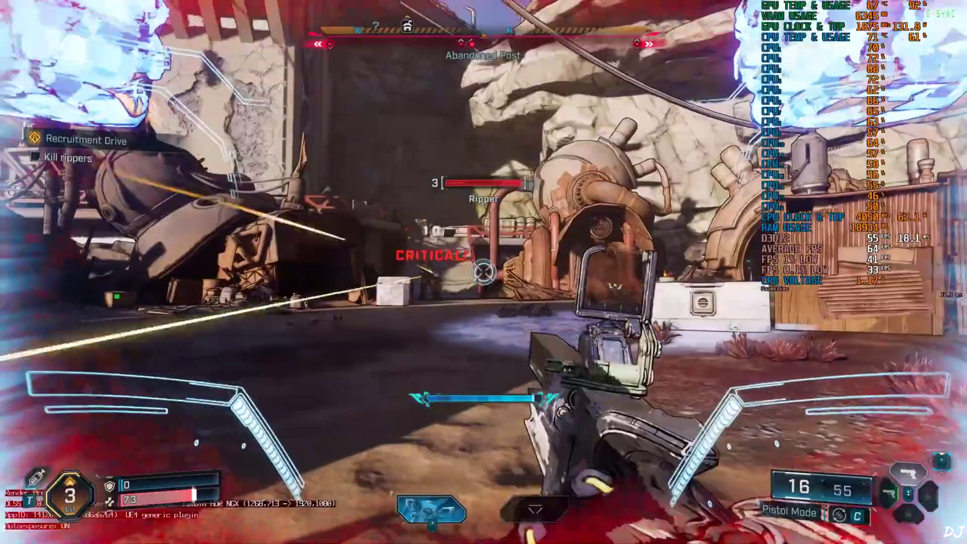
- Aim down sights at the Ripper near the corrugated shack, strafe for position and fire until it is dead
right_click(484, 272)
key(d)
click(483, 272)
click(484, 272)
click(483, 272)
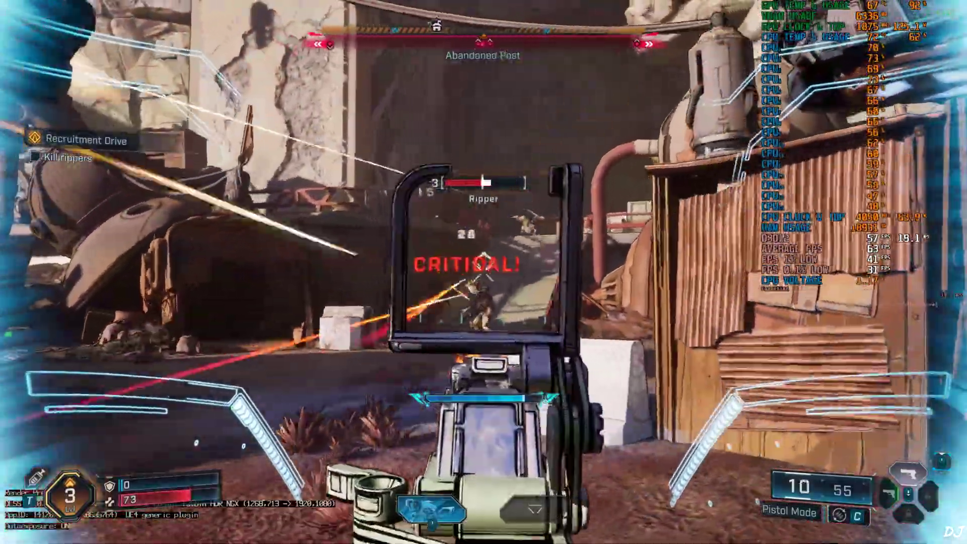
click(483, 272)
click(484, 272)
click(484, 272)
click(484, 272)
click(483, 272)
click(484, 272)
click(483, 272)
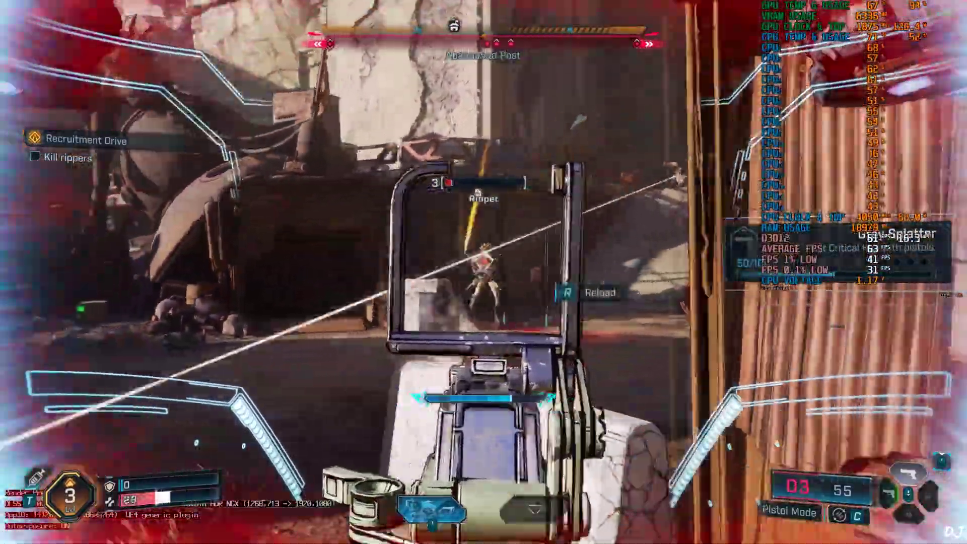
click(484, 272)
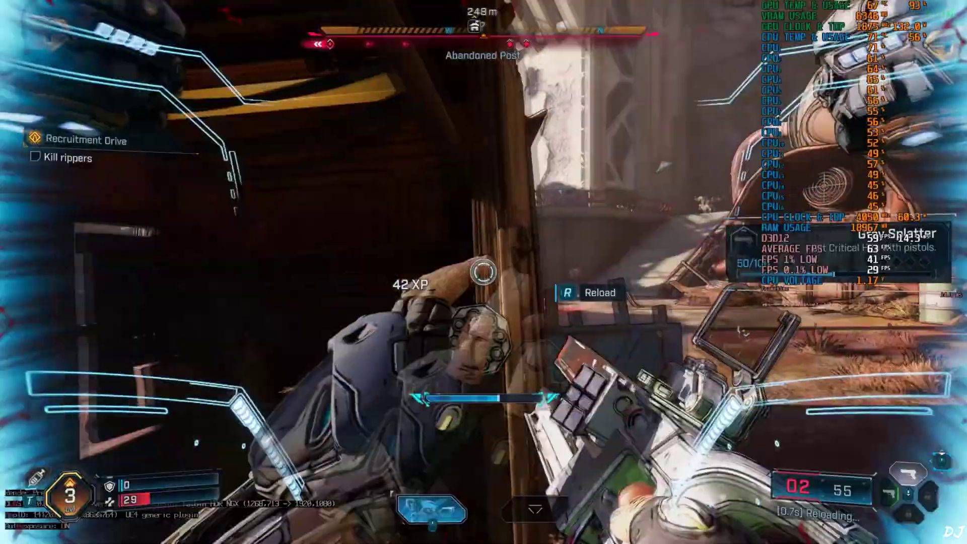
- Heal behind the wooden shack, then sprint up the red-railed ramp toward the remaining rippers
key(t)
key(w)
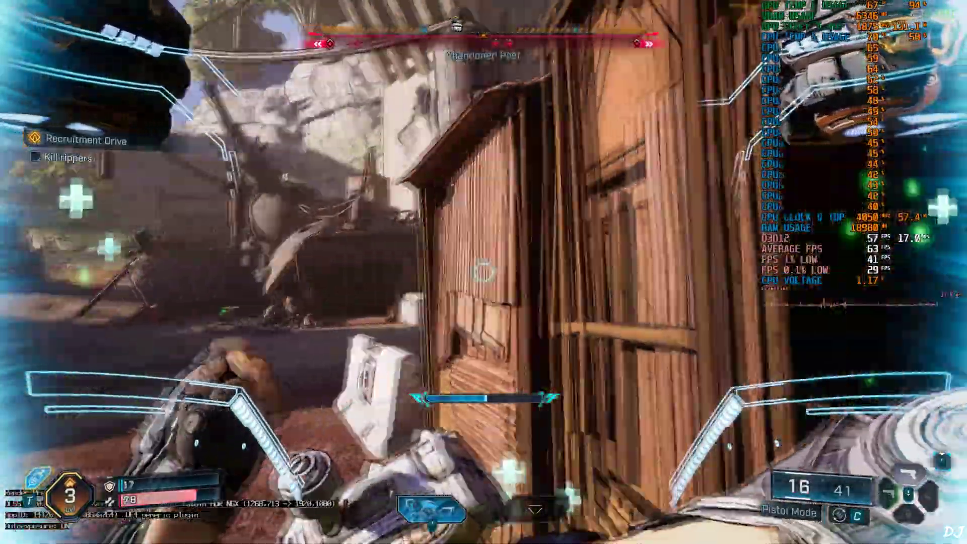
key(shift)
key(w)
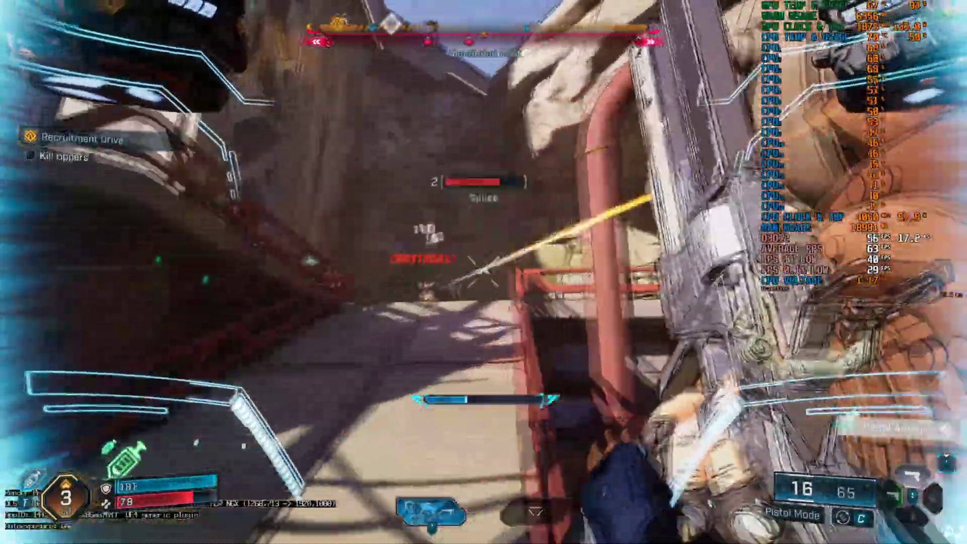
- Aim down sights at the Splice on the ramp and shoot it dead
right_click(484, 272)
click(484, 272)
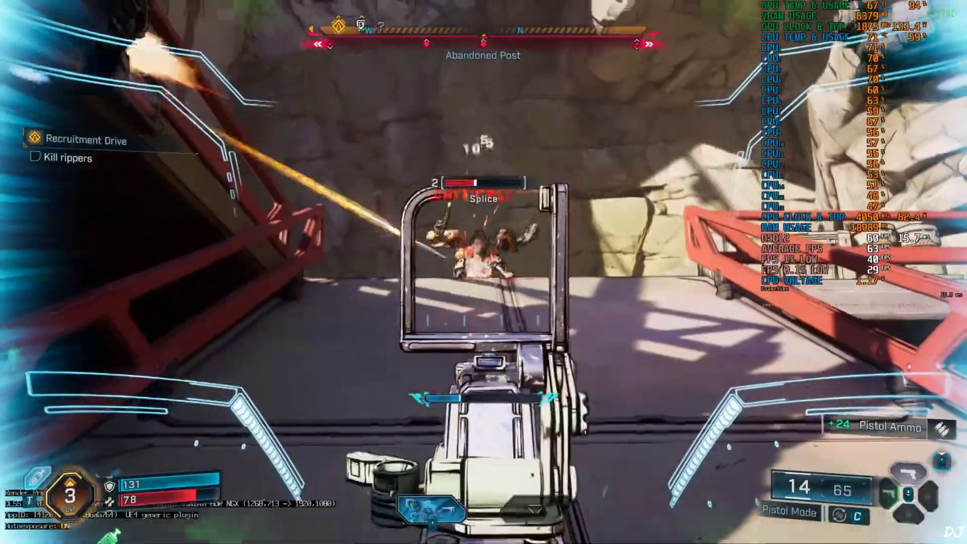
click(483, 272)
click(483, 272)
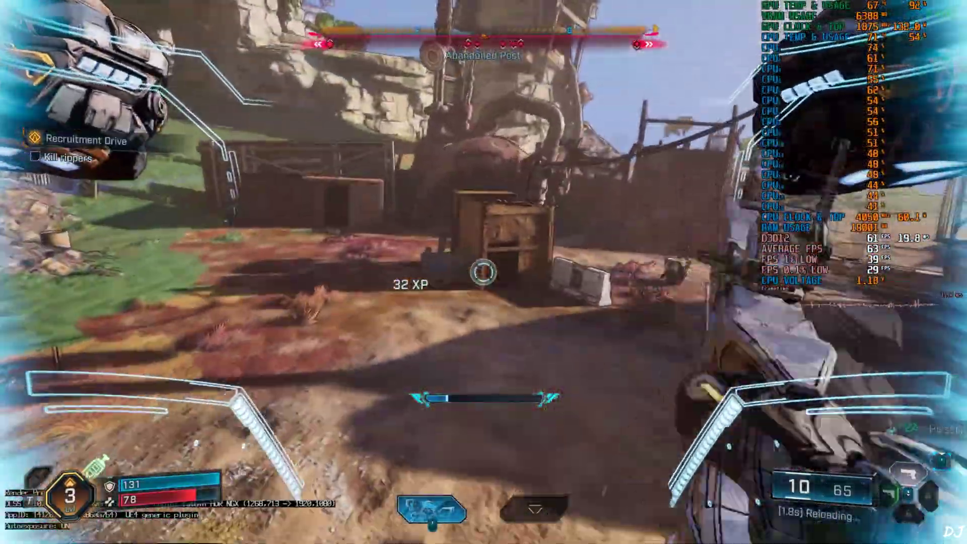
- In the advanced visual settings, set Anisotropic Filtering Quality to x16 and lower Post-Process Quality one level
key(Escape)
click(75, 192)
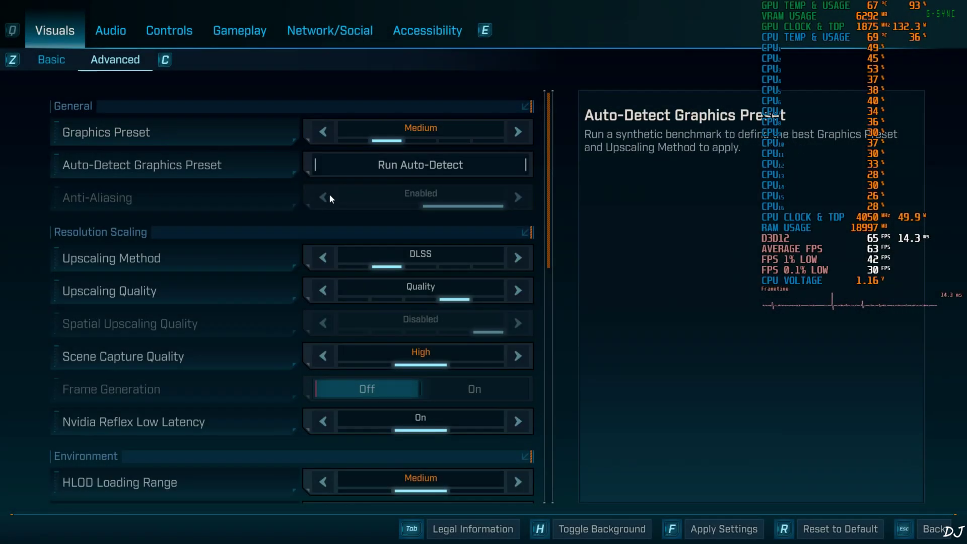
scroll(397, 235, down, 5)
scroll(393, 236, down, 2)
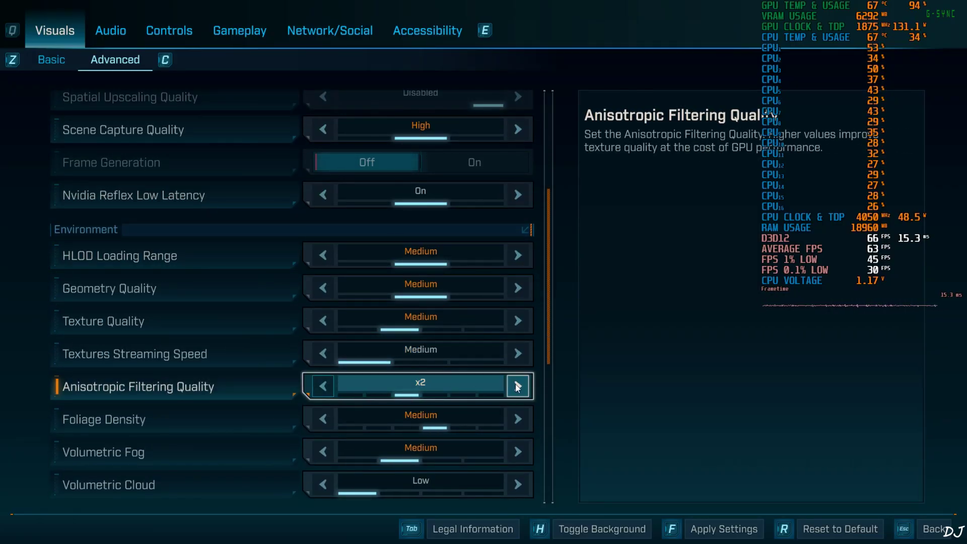
scroll(461, 380, down, 10)
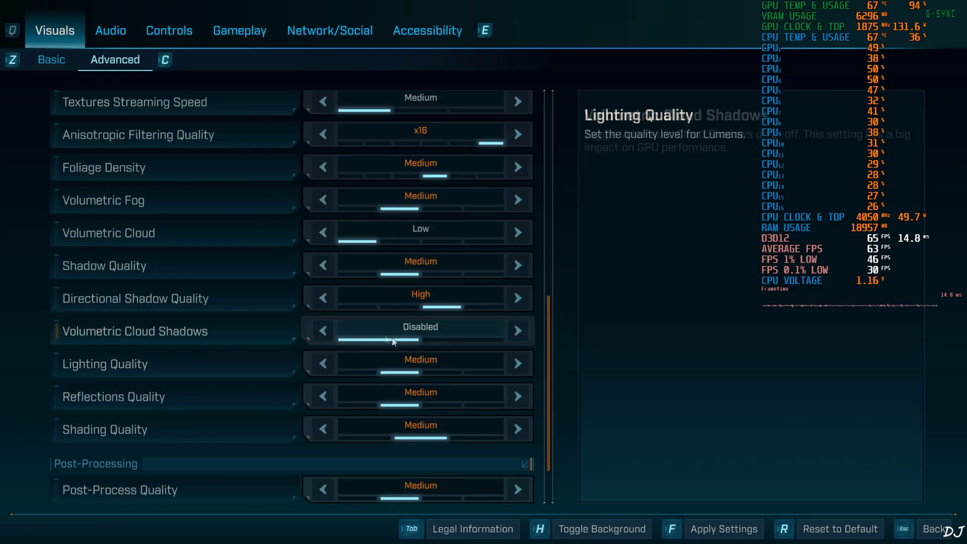
scroll(280, 309, down, 1)
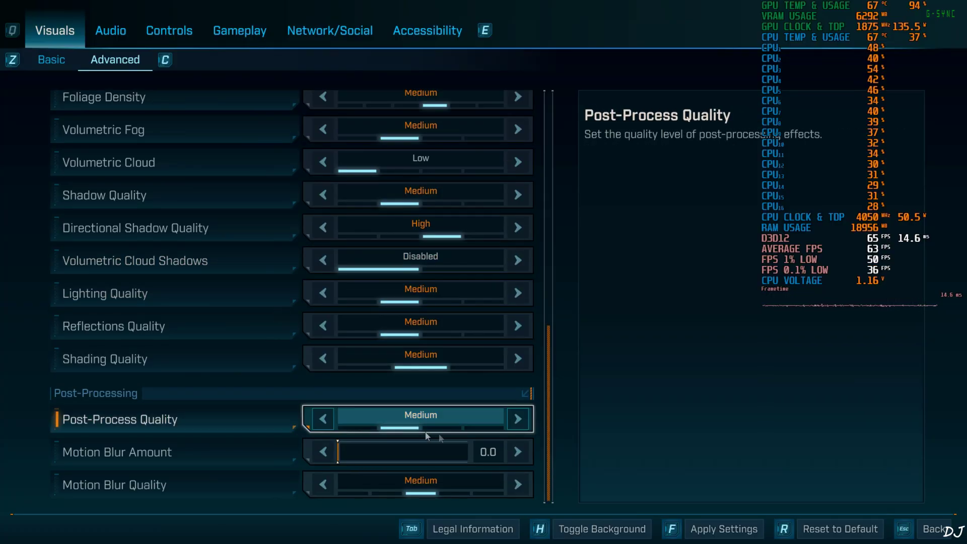
click(321, 418)
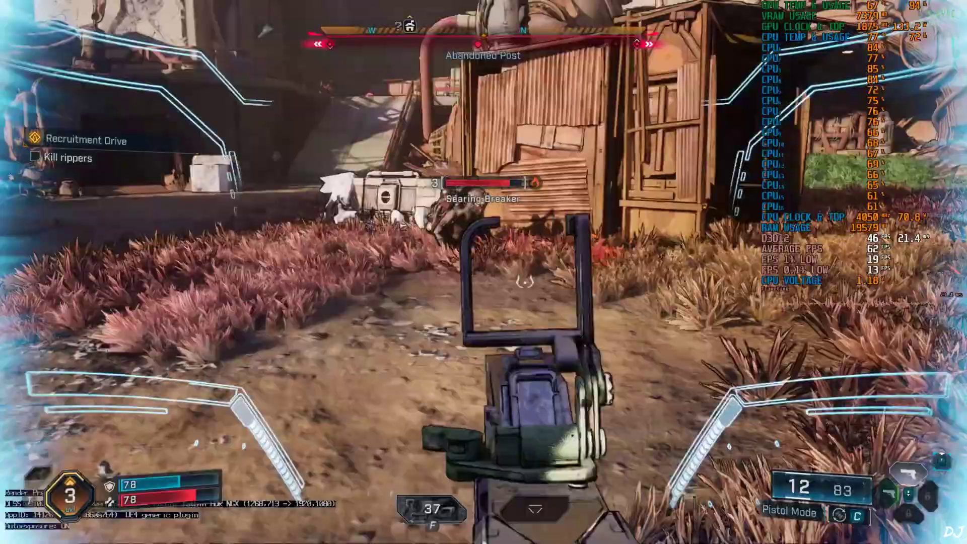
- Fire through the sights at the Searing Breaker beside the shack, then move forward to keep up the fight
click(484, 272)
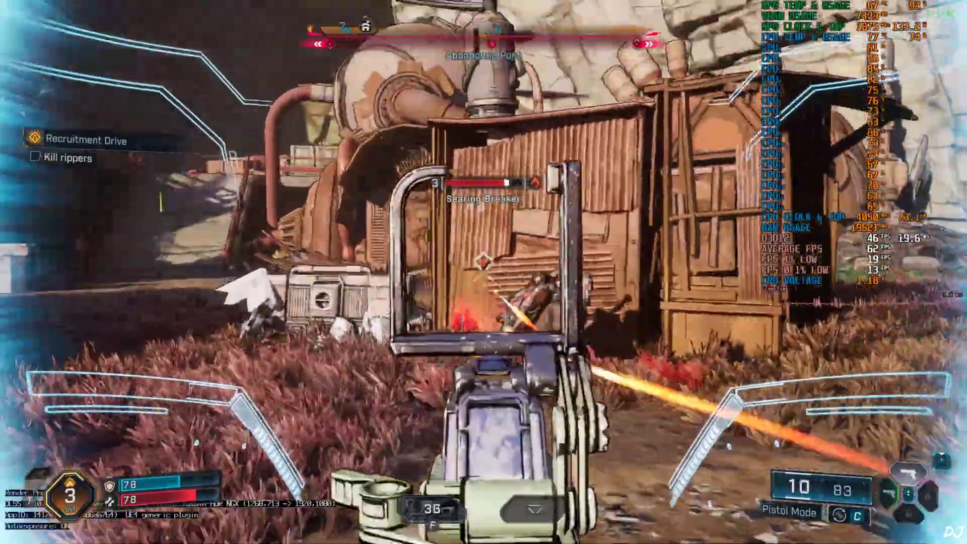
click(484, 272)
click(483, 272)
click(483, 273)
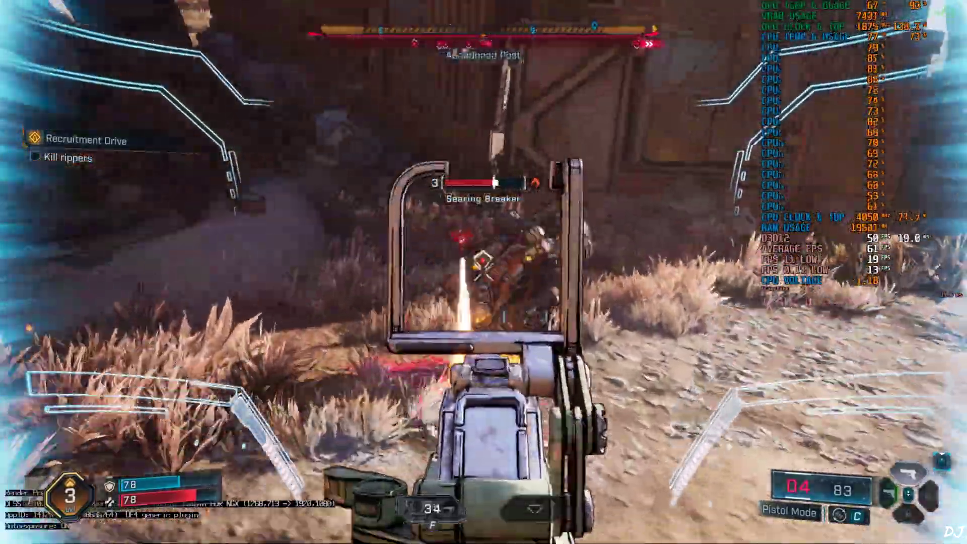
click(484, 272)
click(483, 273)
key(w)
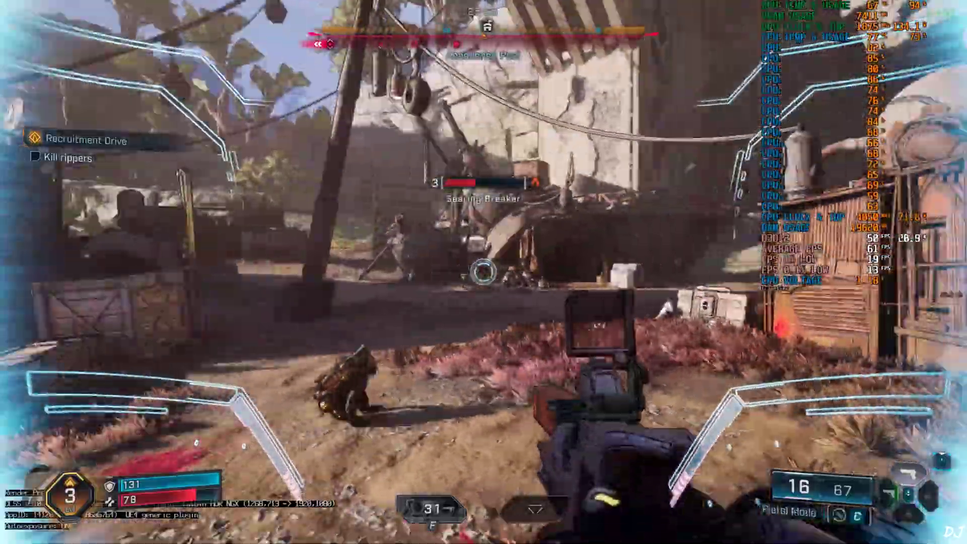
- Finish off the Searing Breaker by emptying the full 16-round magazine to complete the Kill rippers objective
click(483, 272)
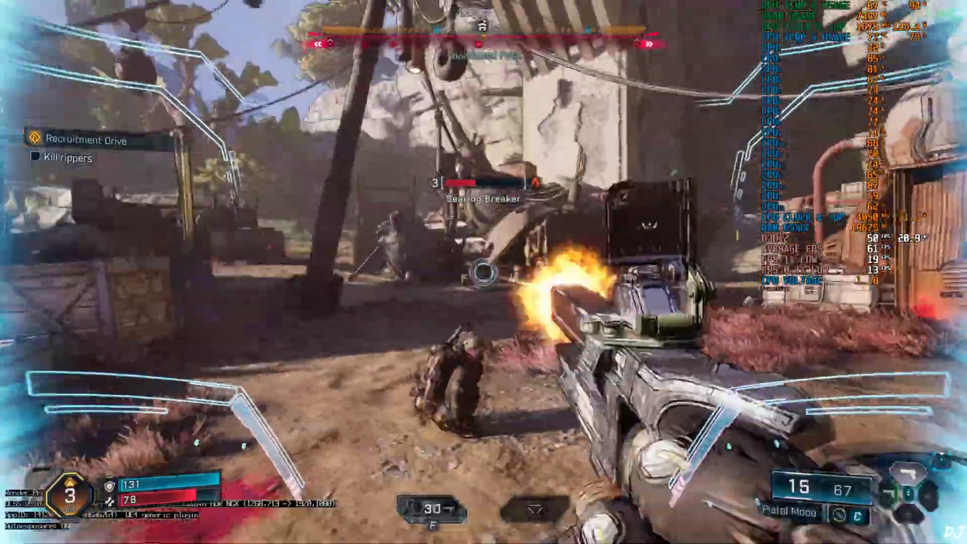
click(483, 272)
click(484, 272)
click(483, 272)
click(483, 272)
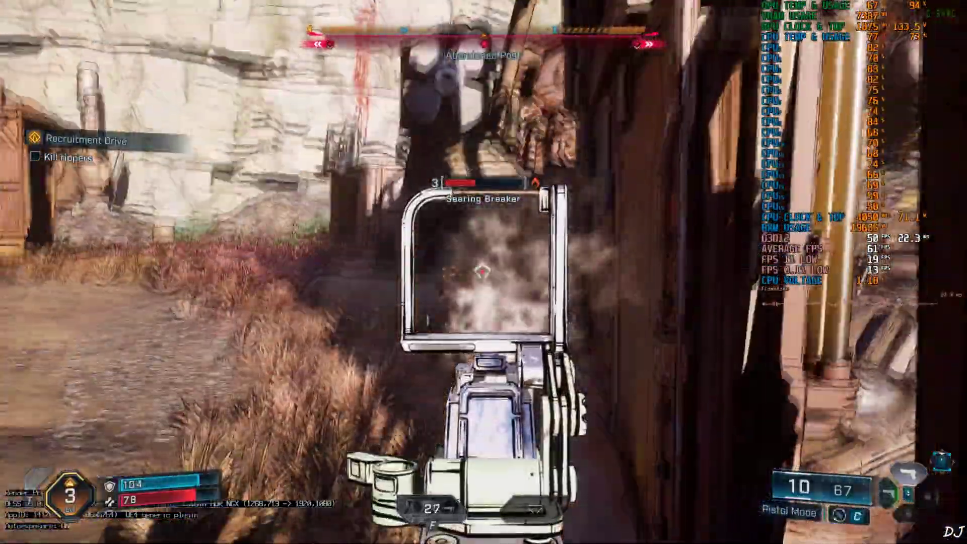
click(484, 272)
click(483, 272)
click(483, 272)
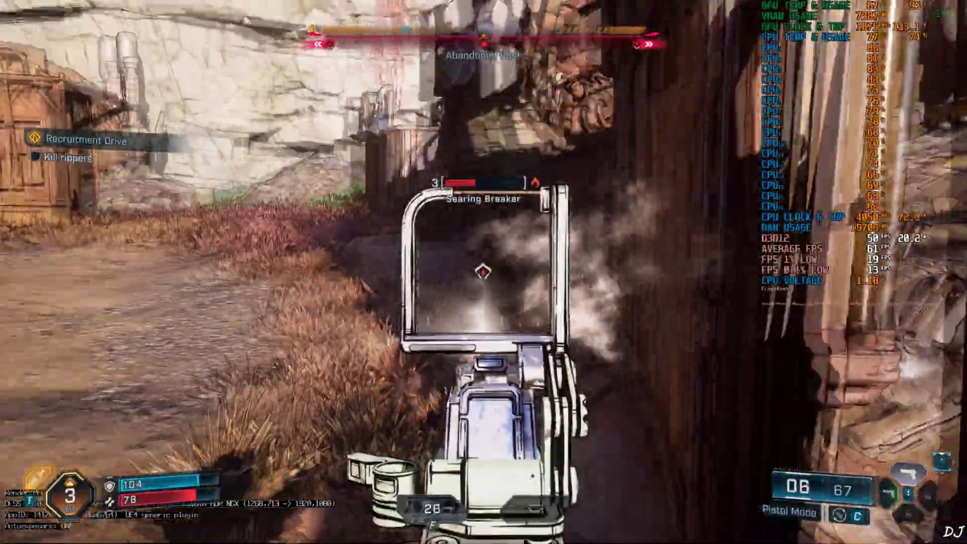
click(483, 272)
click(484, 272)
click(483, 272)
click(484, 272)
click(483, 272)
click(483, 272)
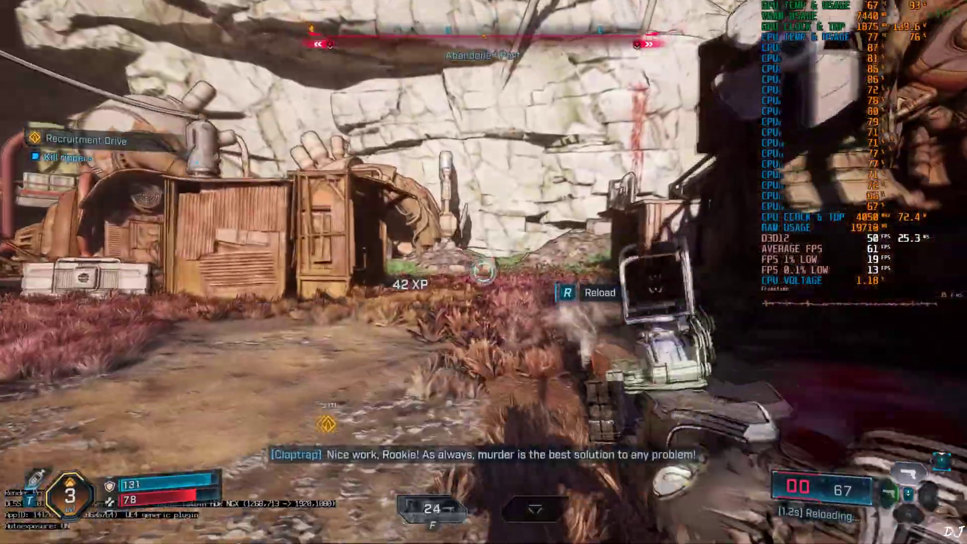
- Sprint across the Abandoned Post grass and platform to follow Claptrap toward the elevator
key(w)
key(shift)
key(w)
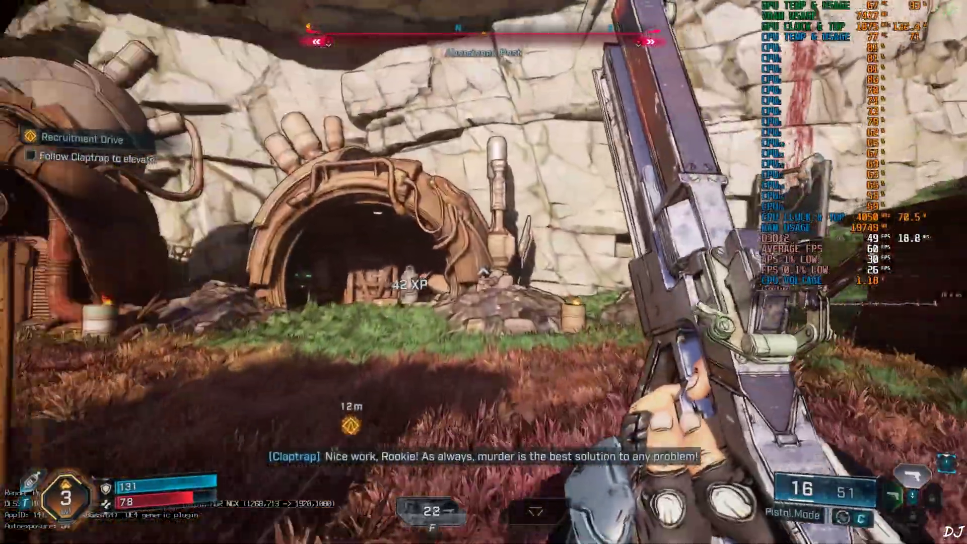
key(w)
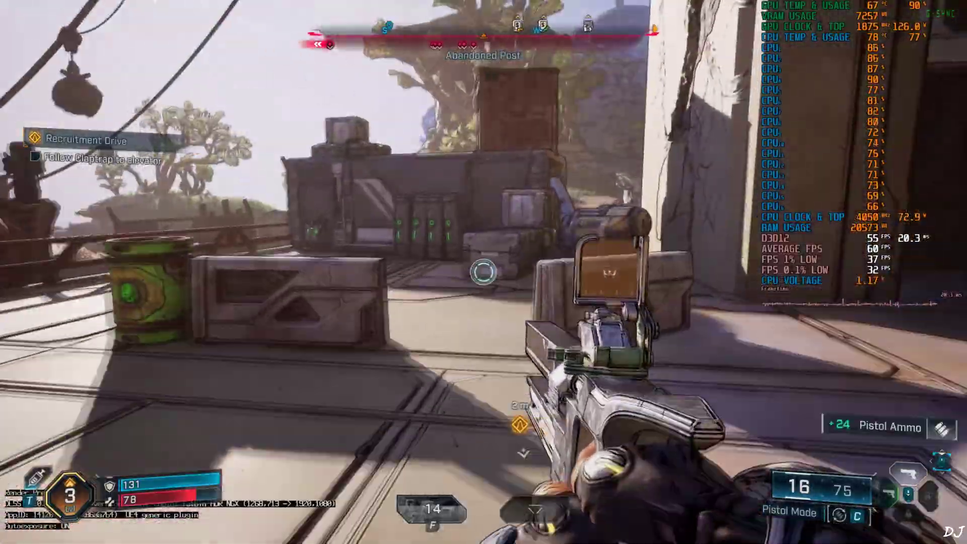
key(w)
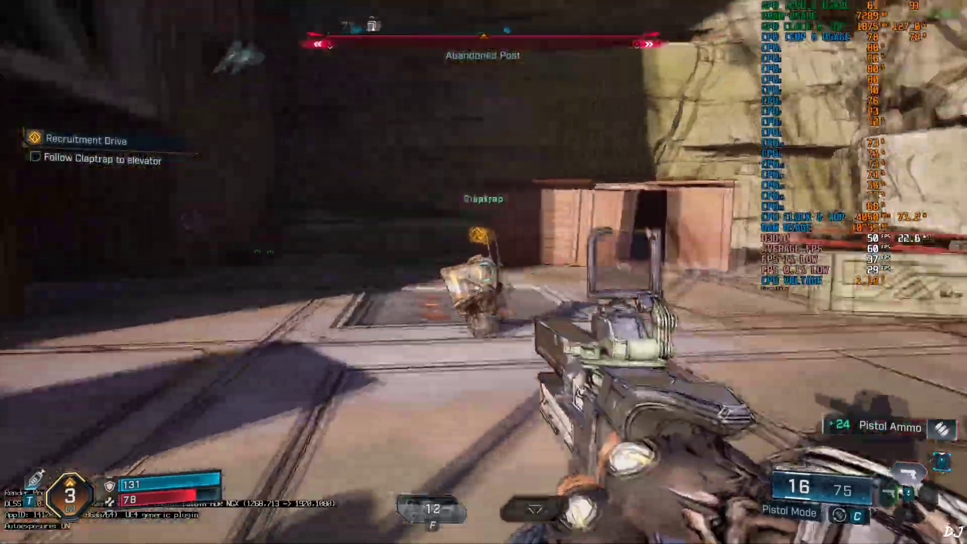
- Sprint past the platform barriers, down the dirt trail by the rocks and back through the Abandoned Post
key(w)
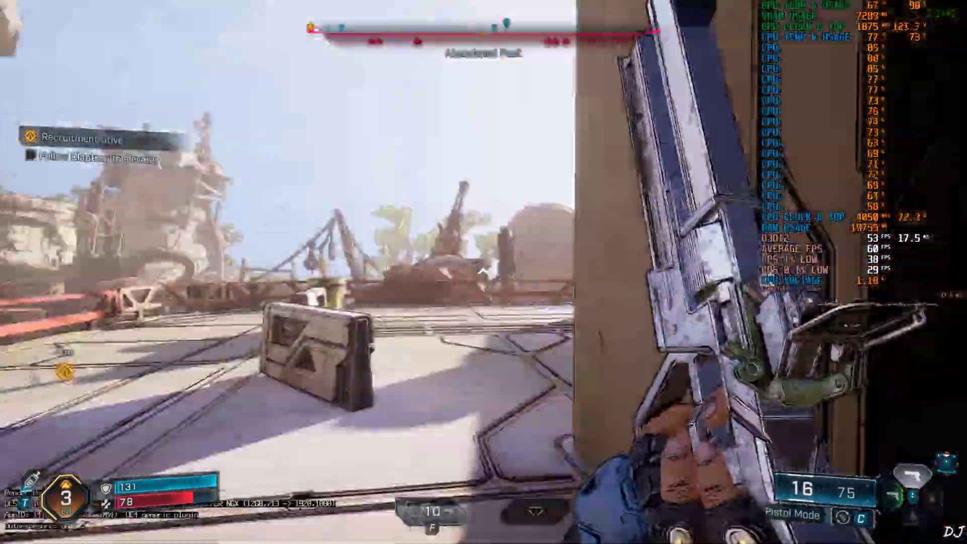
key(w)
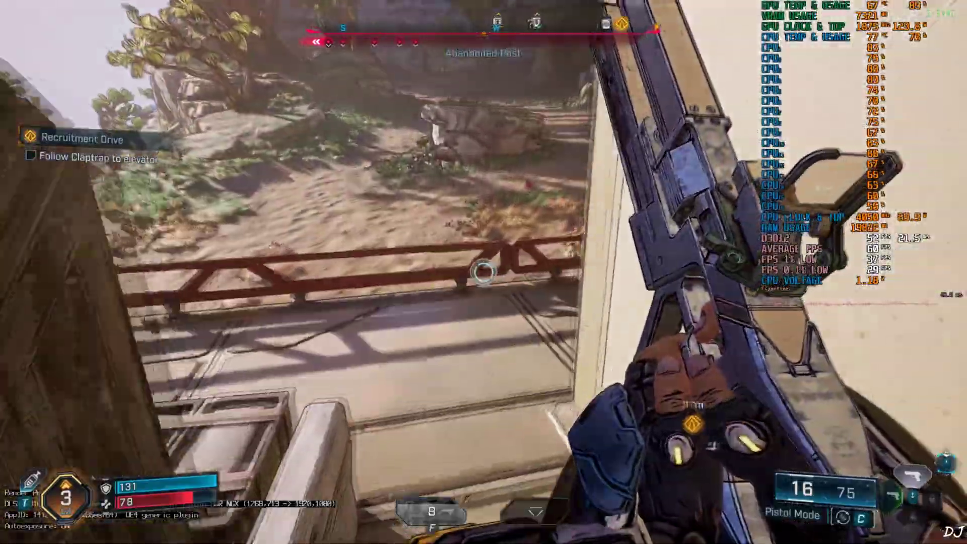
key(w)
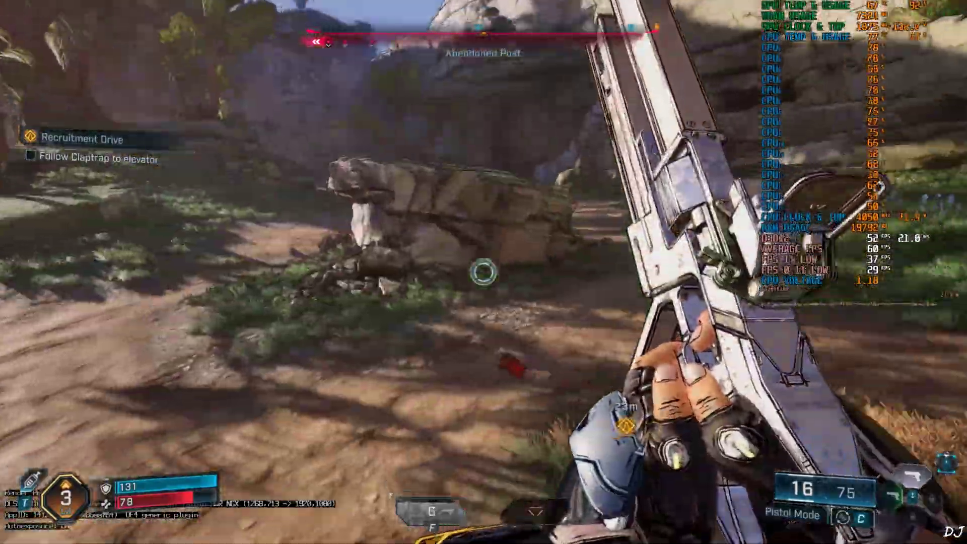
key(w)
key(shift)
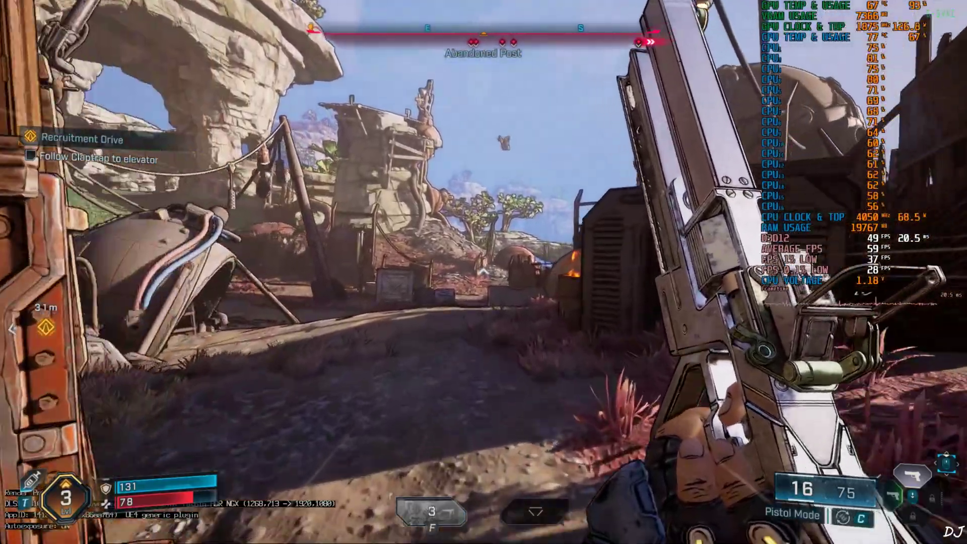
- Aim through the sights at the flying Acrid Kratch, fire the pistol until the enemy is hit repeatedly, and reload
right_click(484, 272)
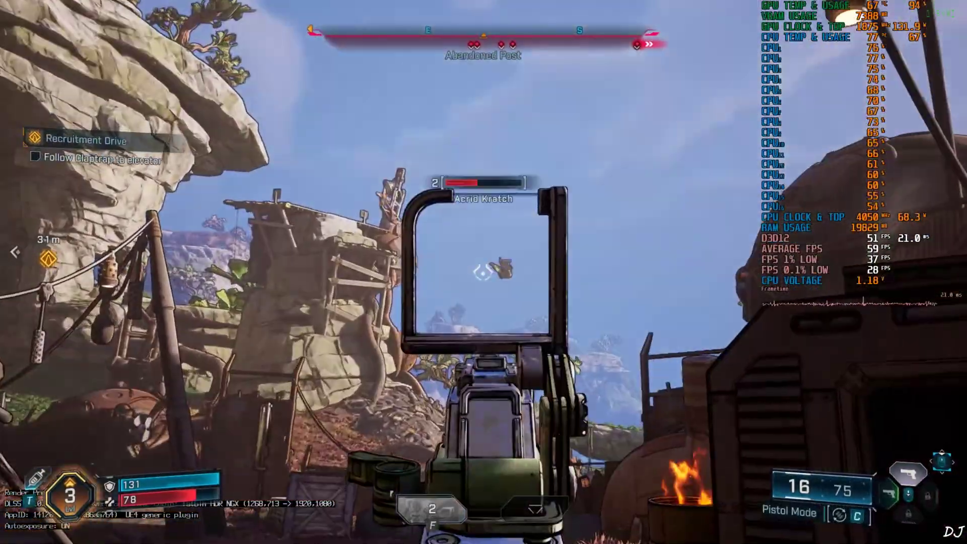
click(484, 272)
click(484, 271)
click(484, 272)
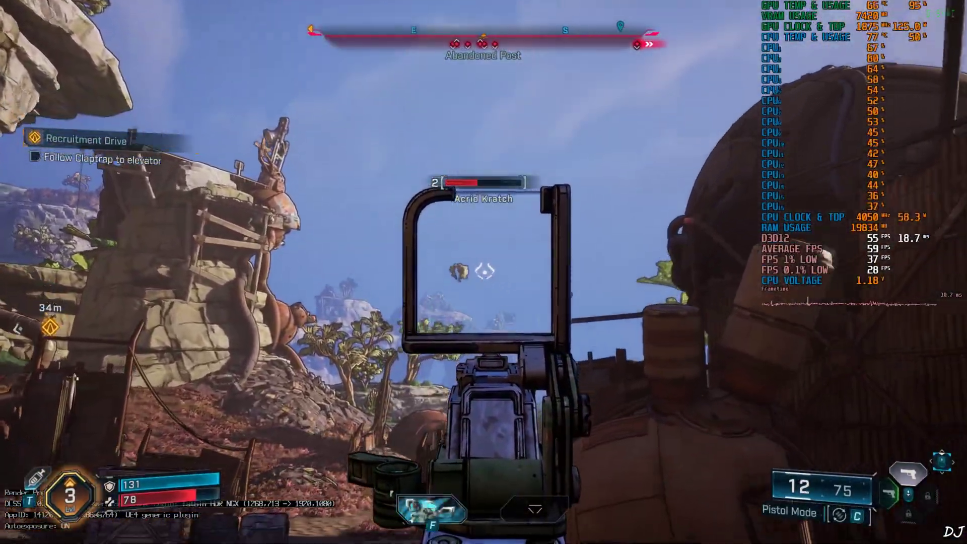
click(484, 272)
click(484, 272)
click(484, 272)
click(484, 272)
click(483, 272)
click(484, 272)
click(483, 272)
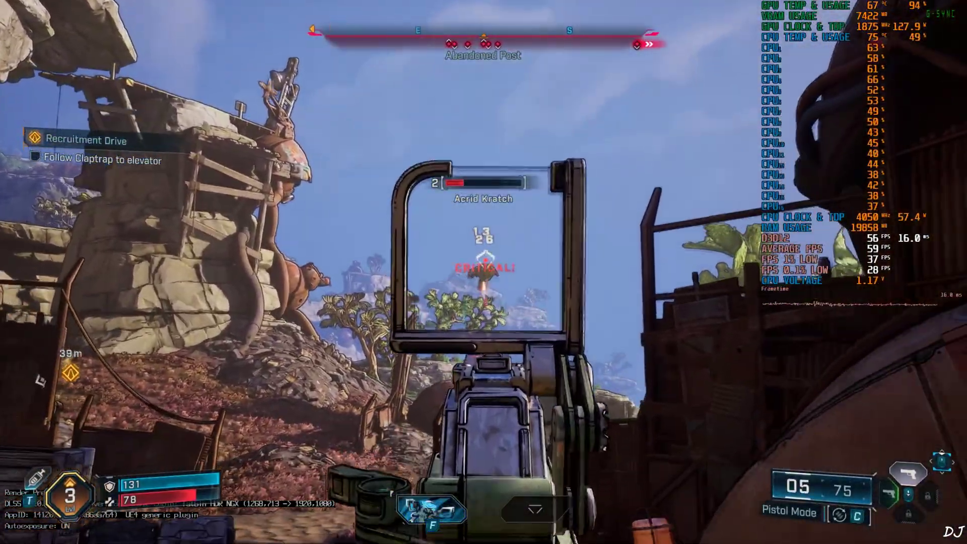
click(484, 272)
click(483, 272)
click(484, 272)
click(483, 272)
click(483, 272)
key(r)
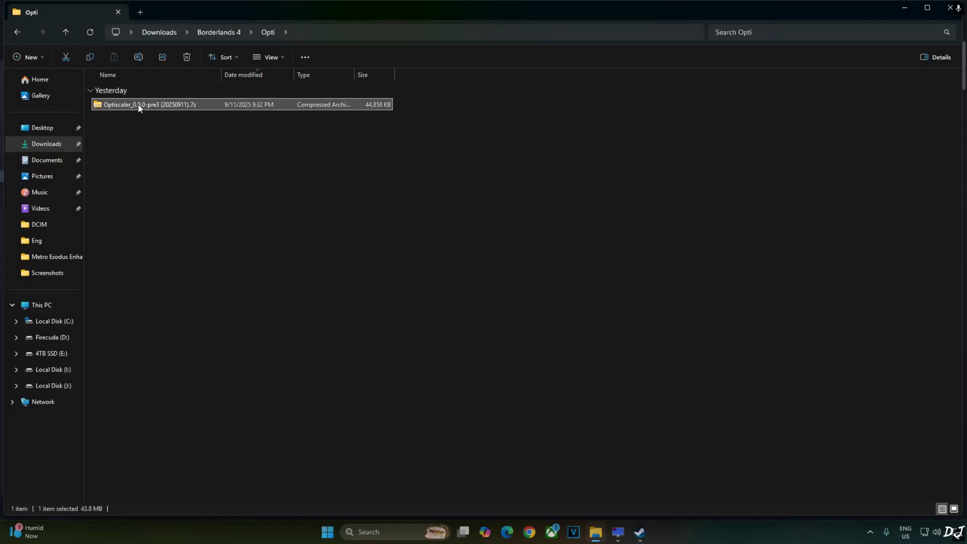
- Open Optiscaler_0.9.0-pre3 (20250911).7z and copy the OptiScaler, fakenvapi, libxell, libxess and libxess_fg files plus the three amd_fidelityfx DX12 DLLs
double_click(140, 105)
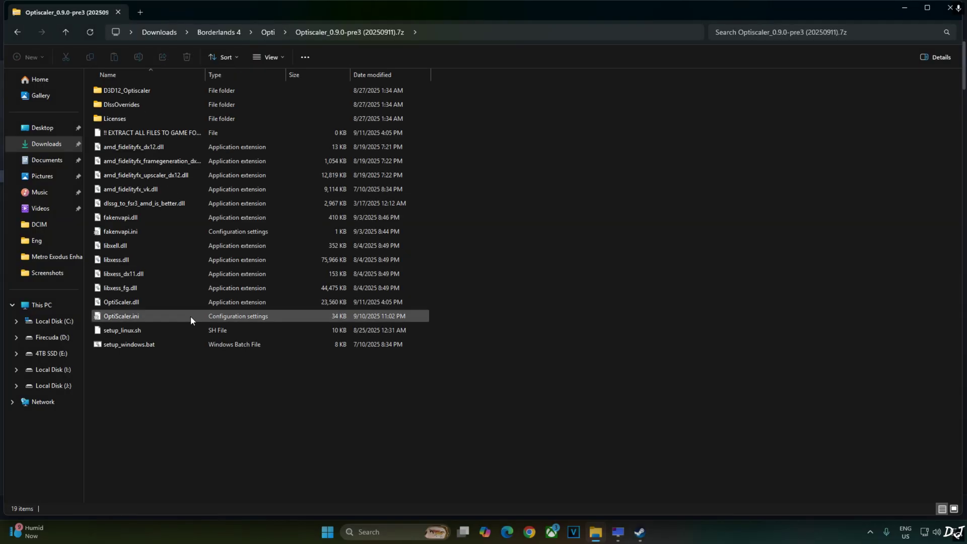
click(144, 320)
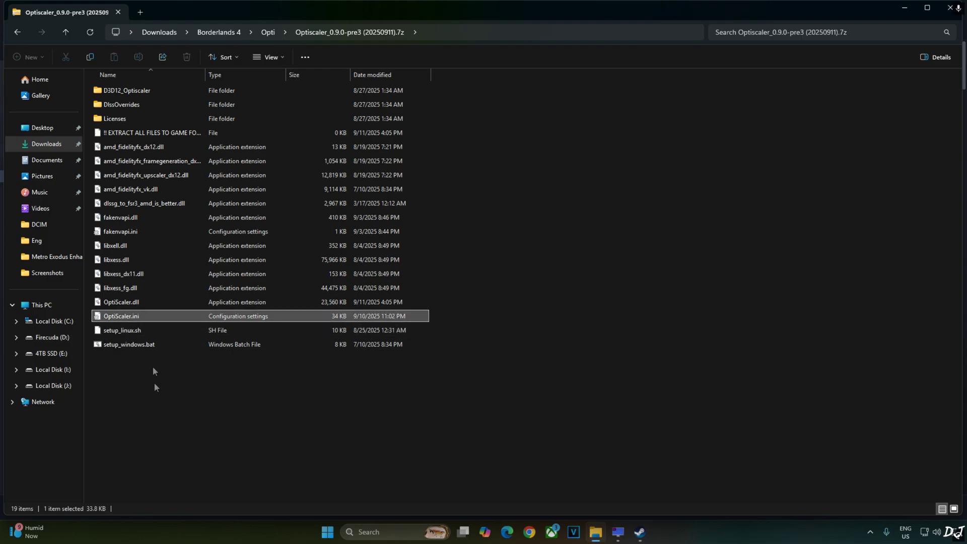
ctrl+click(121, 302)
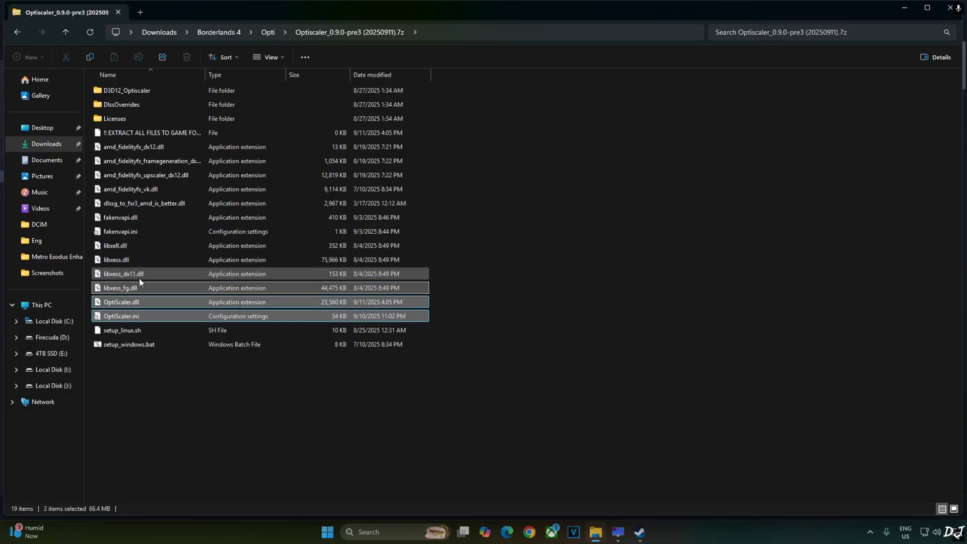
ctrl+click(152, 260)
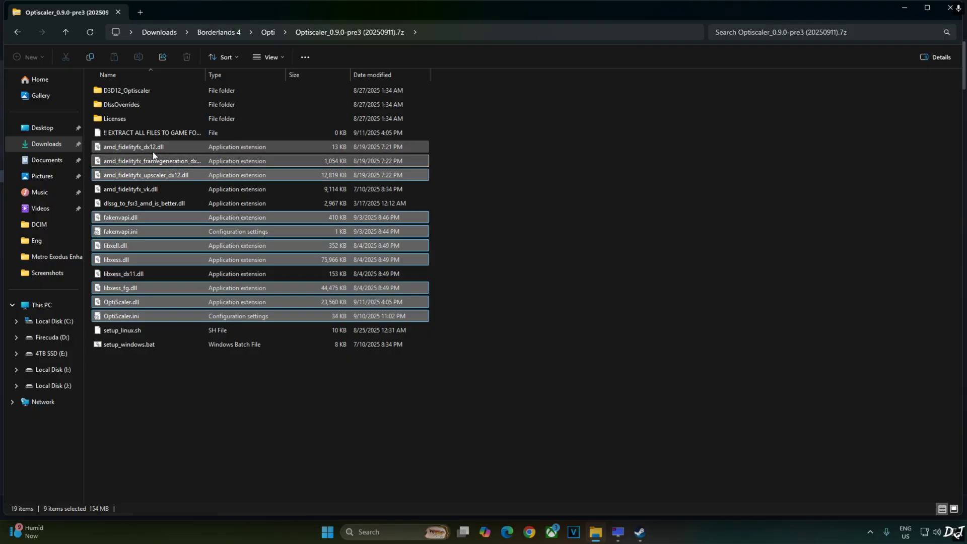
drag(205, 74, 275, 82)
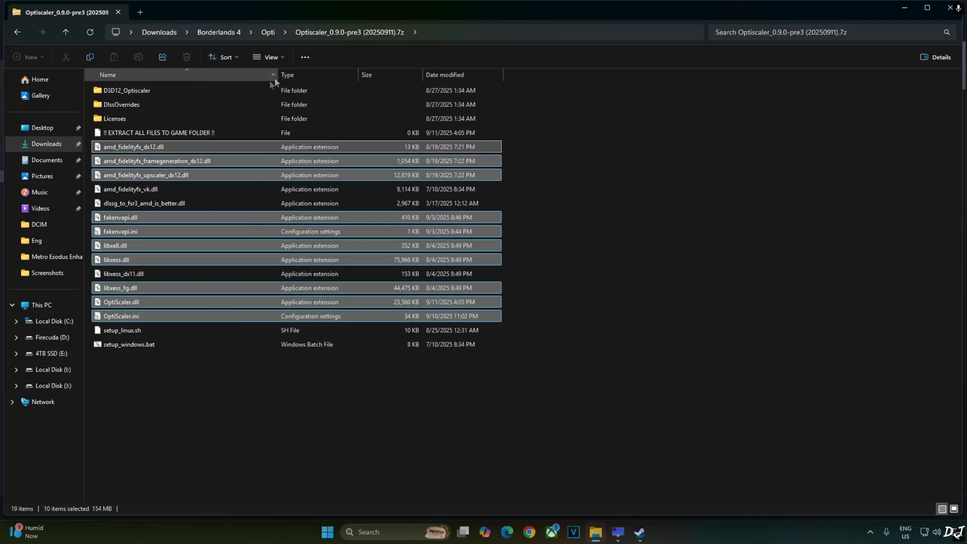
right_click(139, 149)
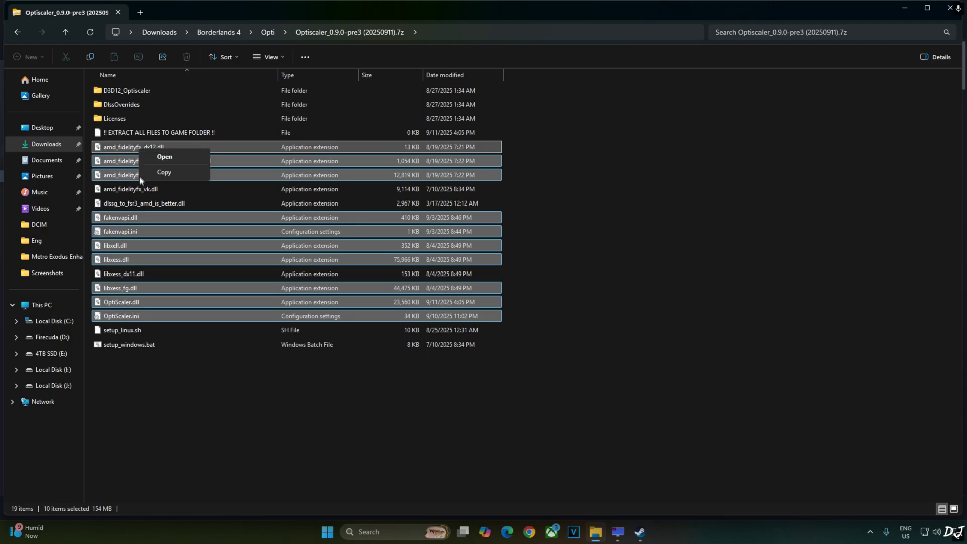
click(157, 173)
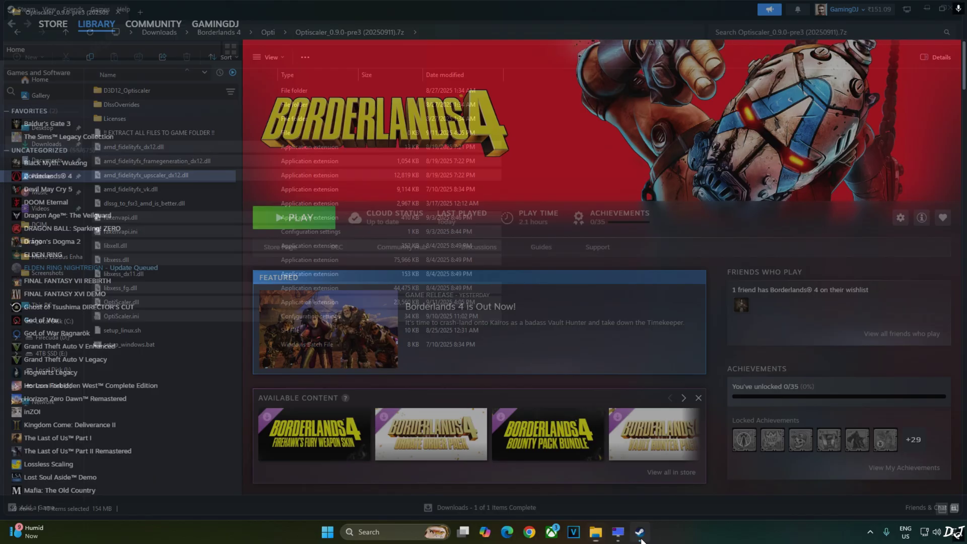
- Switch to Steam, browse the local files of Borderlands 4, and open the OakGame\Binaries\Win64 folder
right_click(64, 180)
mouse_move(89, 245)
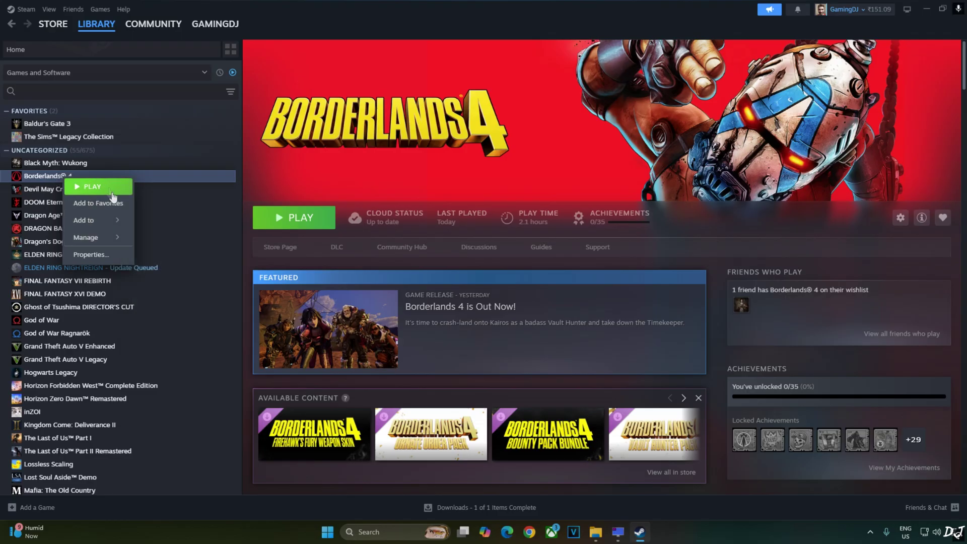
mouse_move(96, 237)
click(182, 255)
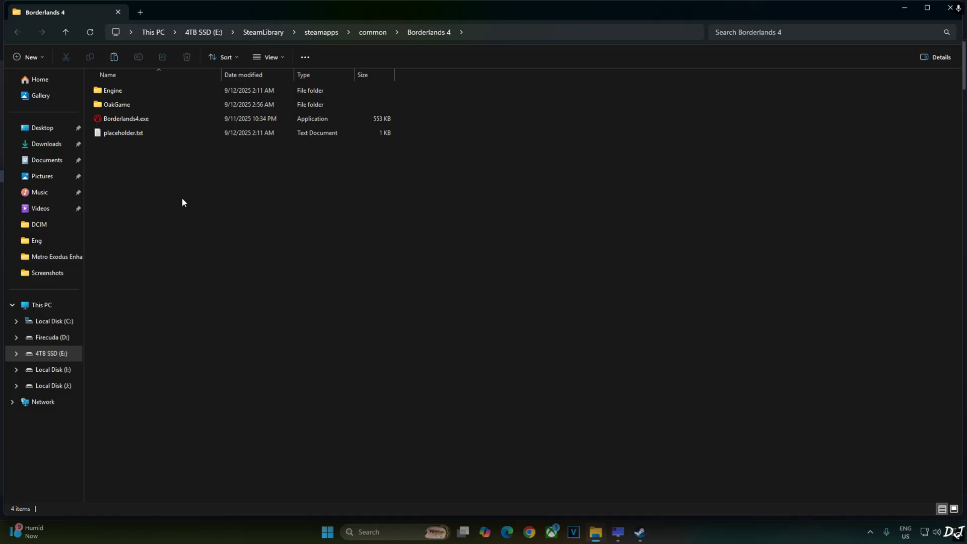
double_click(134, 103)
click(129, 91)
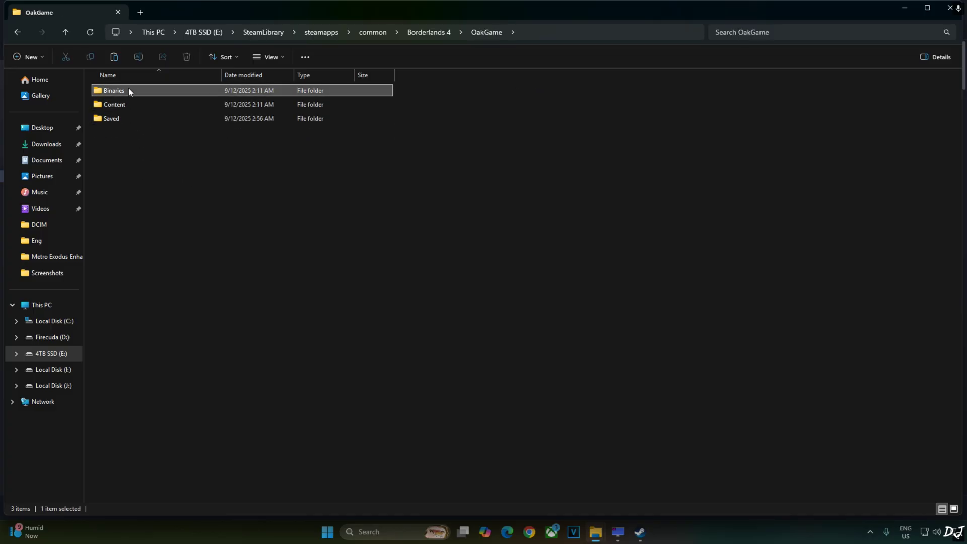
double_click(129, 91)
double_click(126, 92)
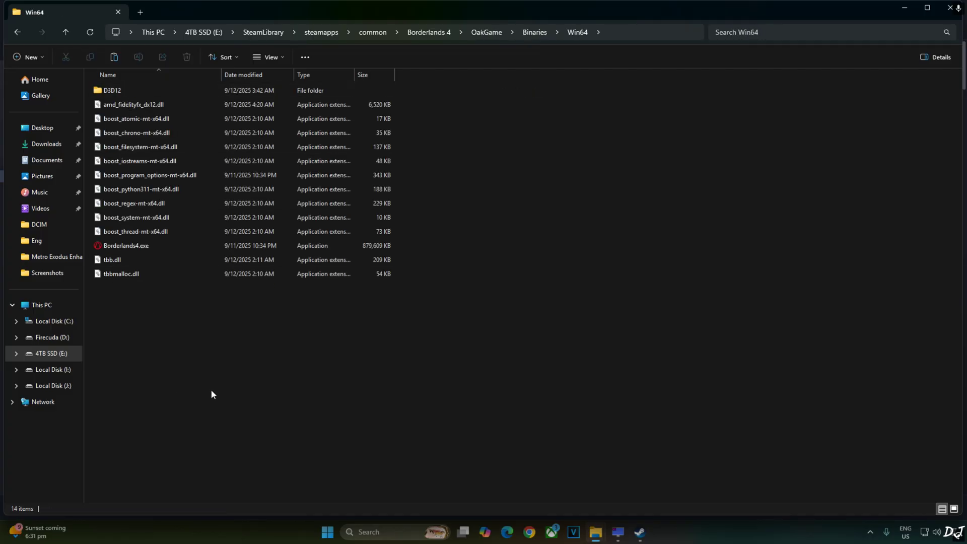
- Paste the copied OptiScaler files into the Win64 folder, replacing the existing amd_fidelityfx_dx12.dll
right_click(149, 316)
click(163, 326)
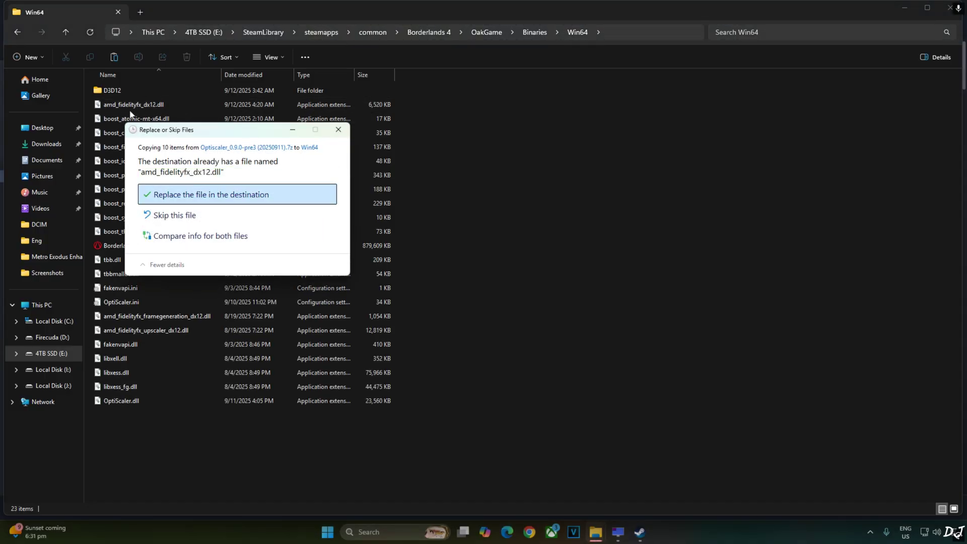
click(198, 193)
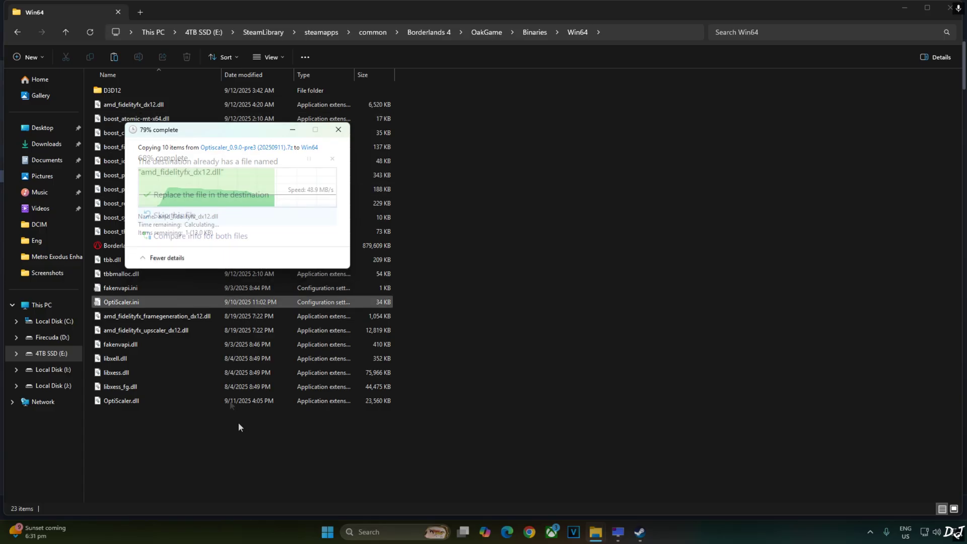
- Rename OptiScaler.dll in the Win64 folder to dxgi.dll
click(125, 429)
right_click(118, 404)
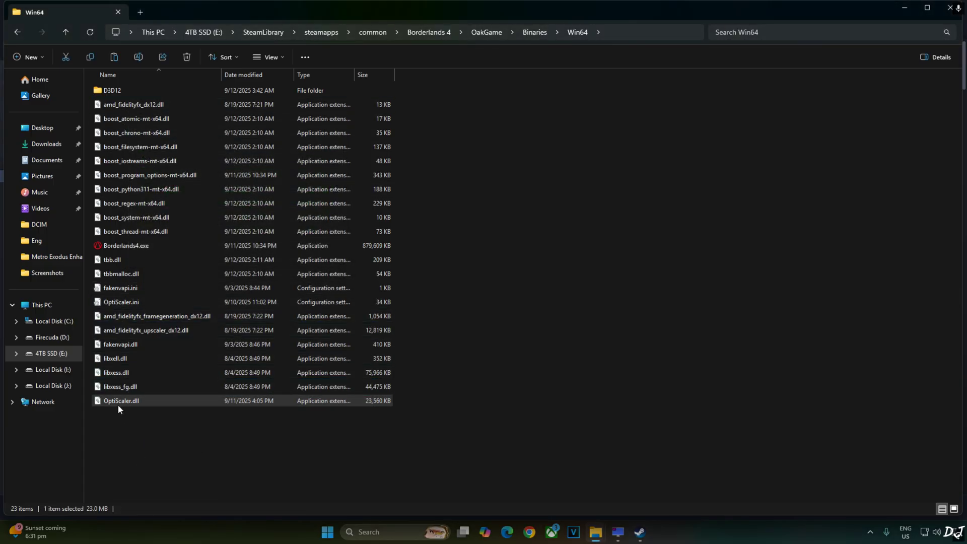
right_click(105, 401)
click(126, 389)
right_click(126, 398)
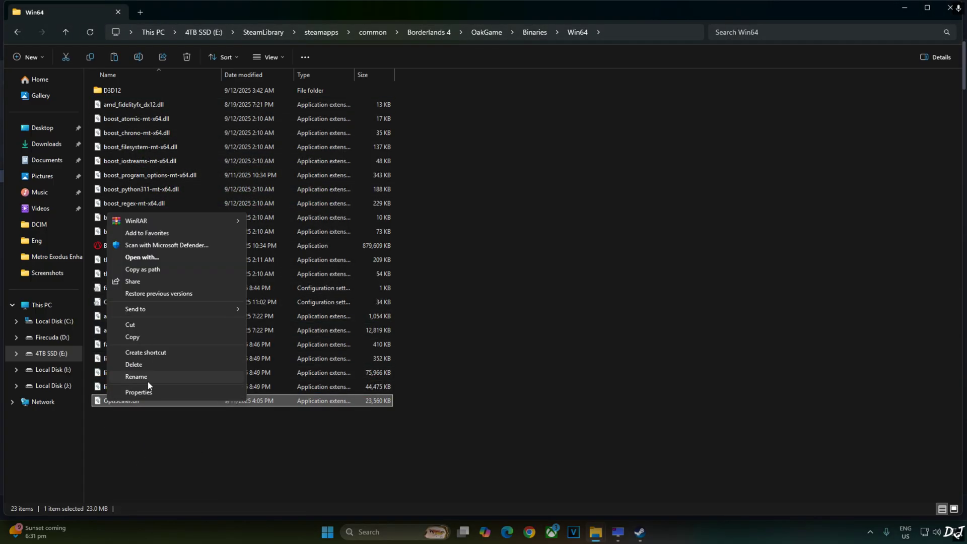
click(147, 379)
text(dxgi.dll)
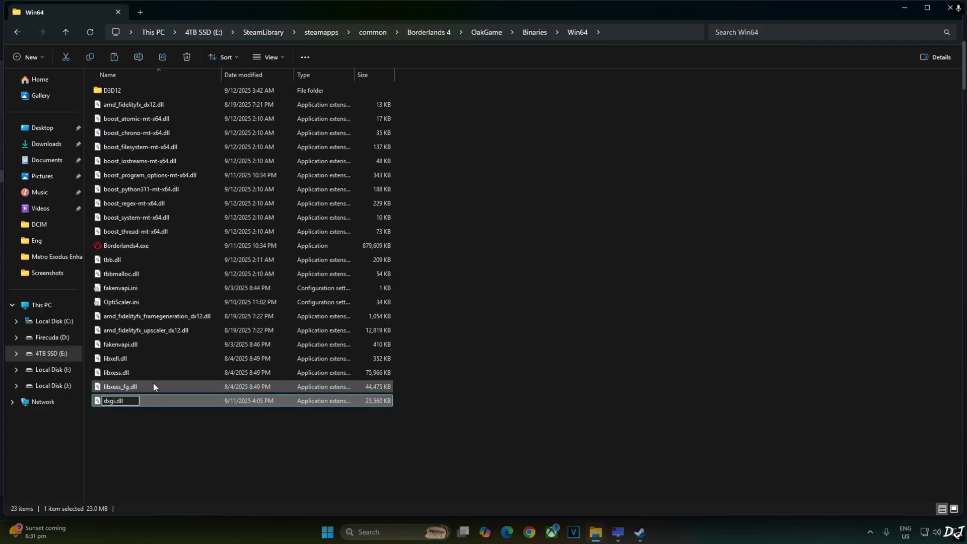
key(Return)
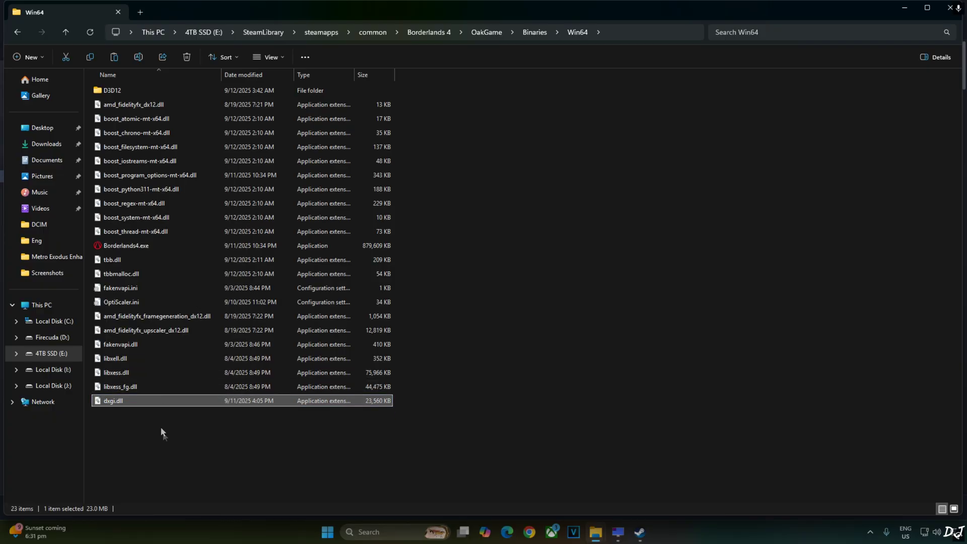
click(144, 460)
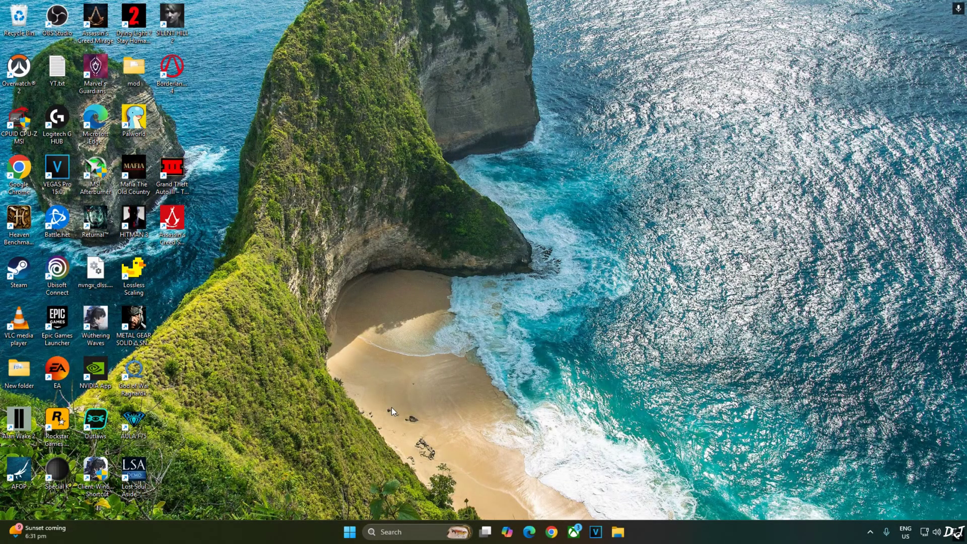
- Open the Windows display graphics settings and check hardware-accelerated GPU scheduling and variable refresh rate under the advanced graphics settings
right_click(411, 393)
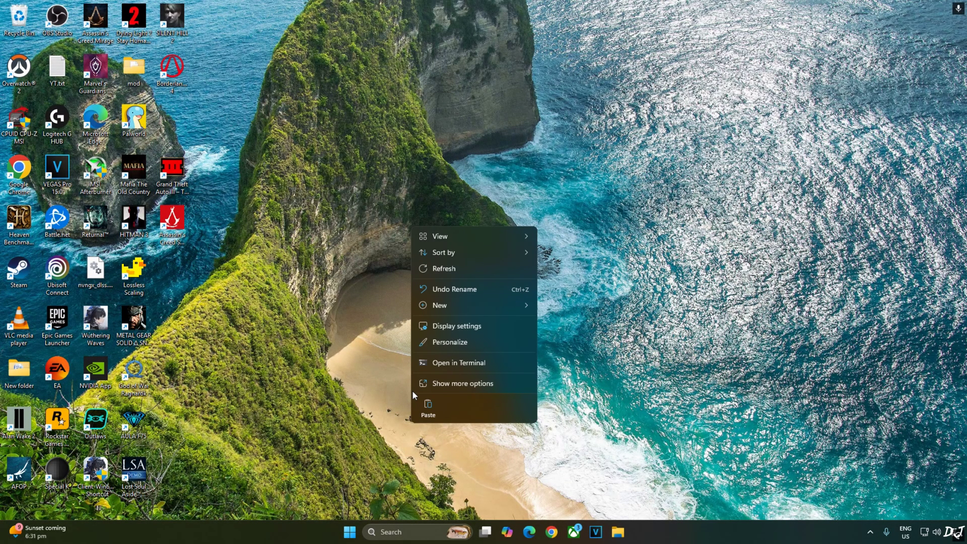
click(444, 324)
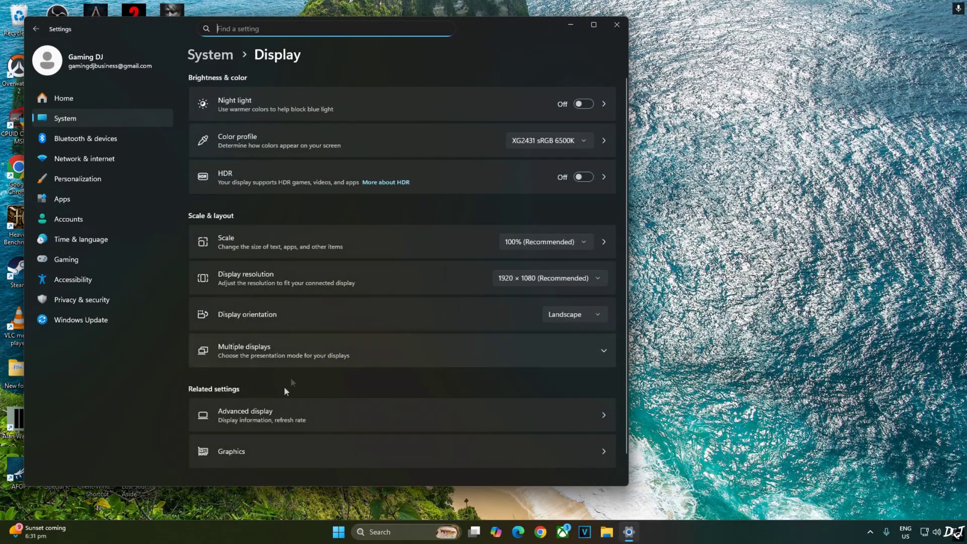
click(267, 445)
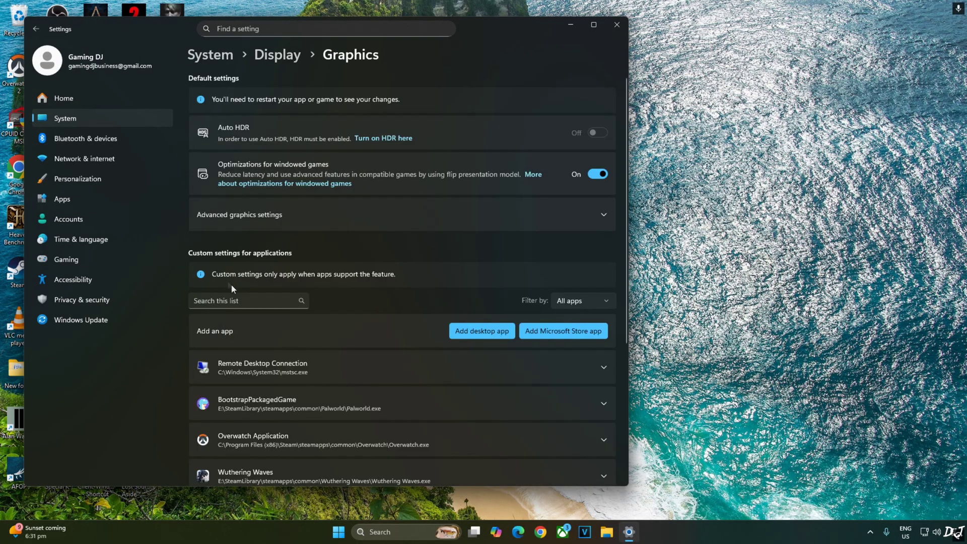
click(240, 219)
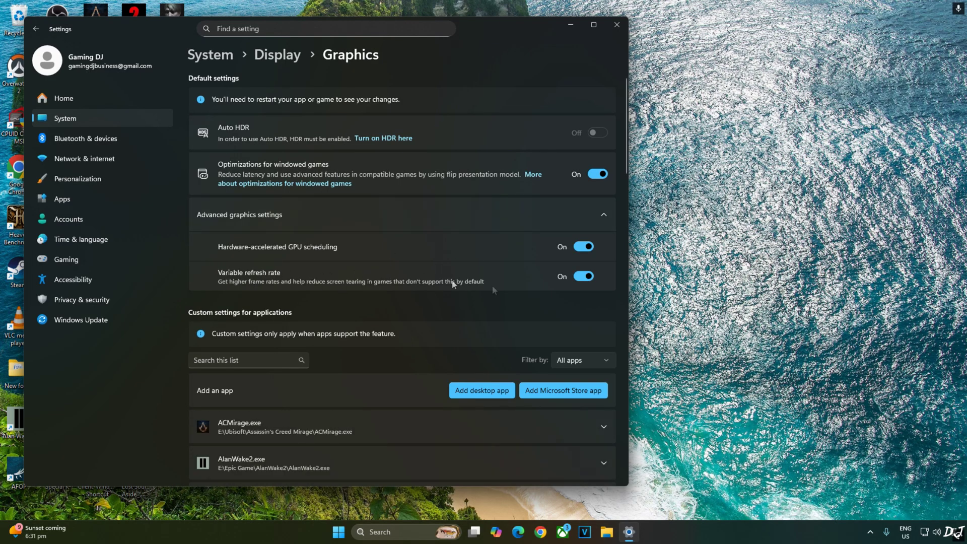
- Open NVIDIA Control Panel and check the vertical sync setting in the Borderlands 4 program profile
key(super)
text(nv)
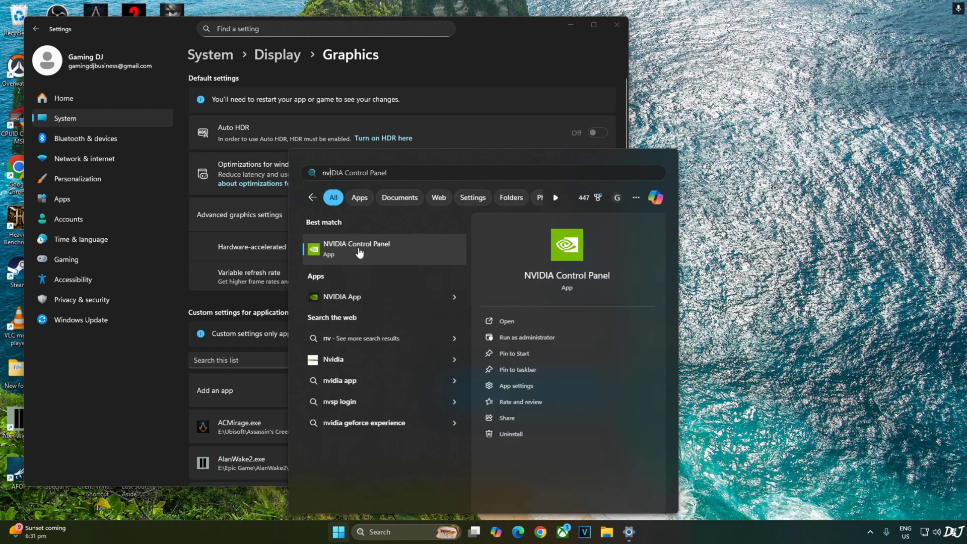
click(360, 254)
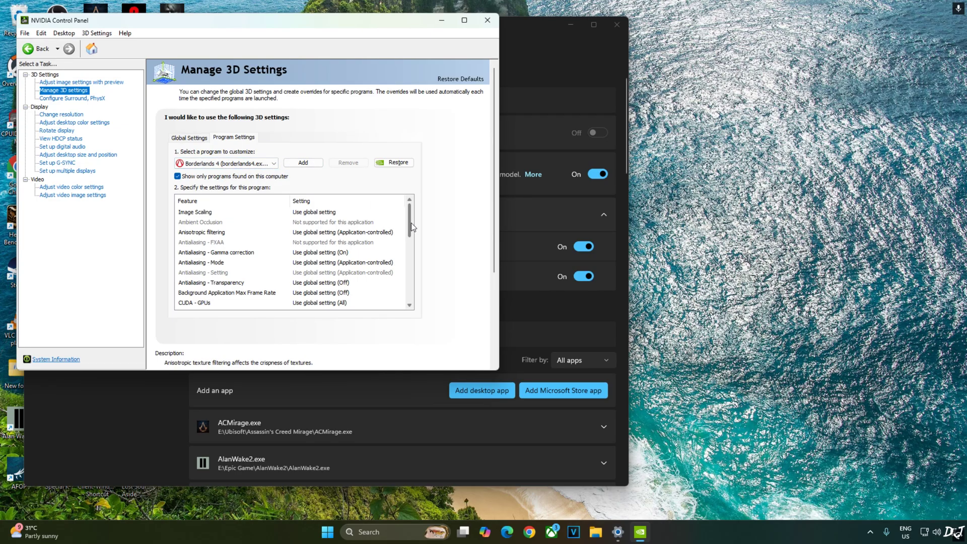
drag(411, 223, 428, 299)
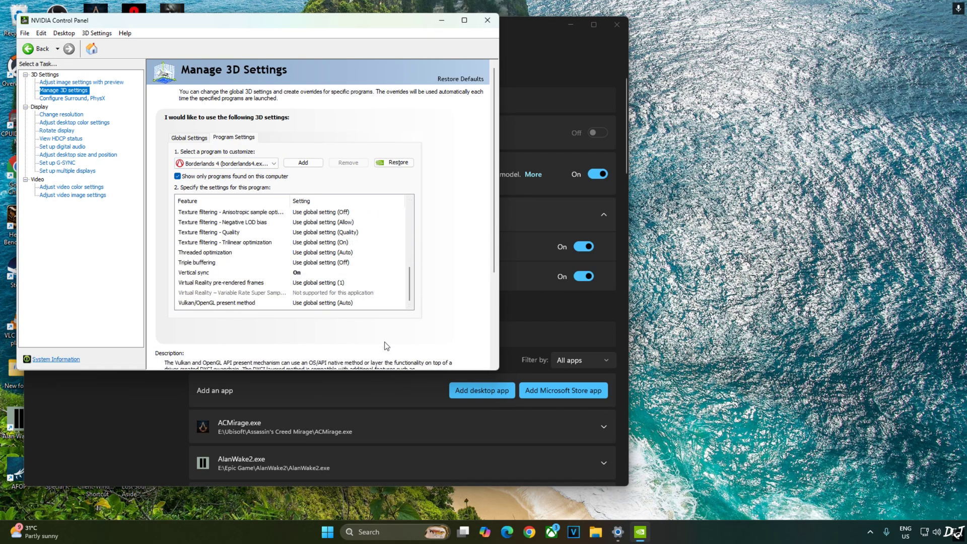
- Review the G-SYNC setup and its compatible indicator option, and close NVIDIA Control Panel and Windows Settings
click(58, 162)
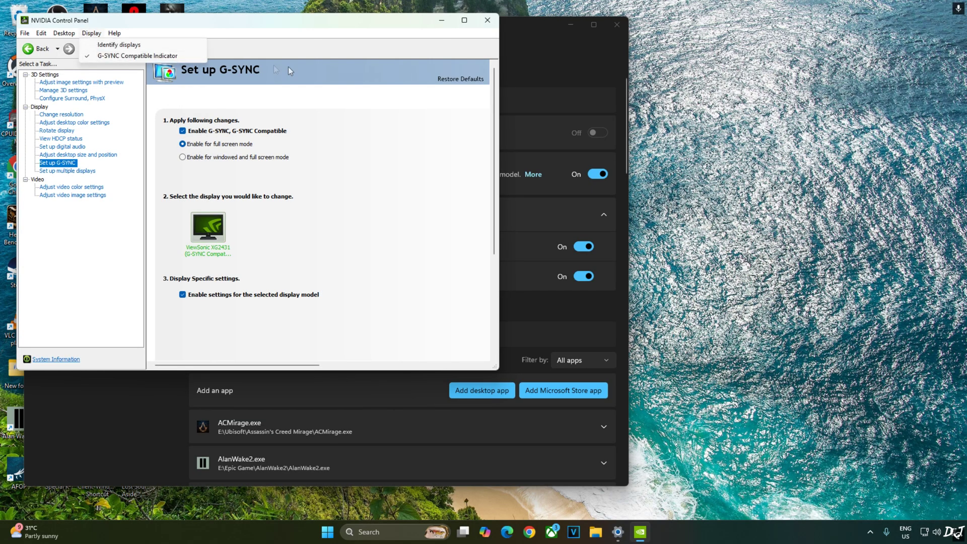
click(487, 20)
click(487, 20)
click(617, 24)
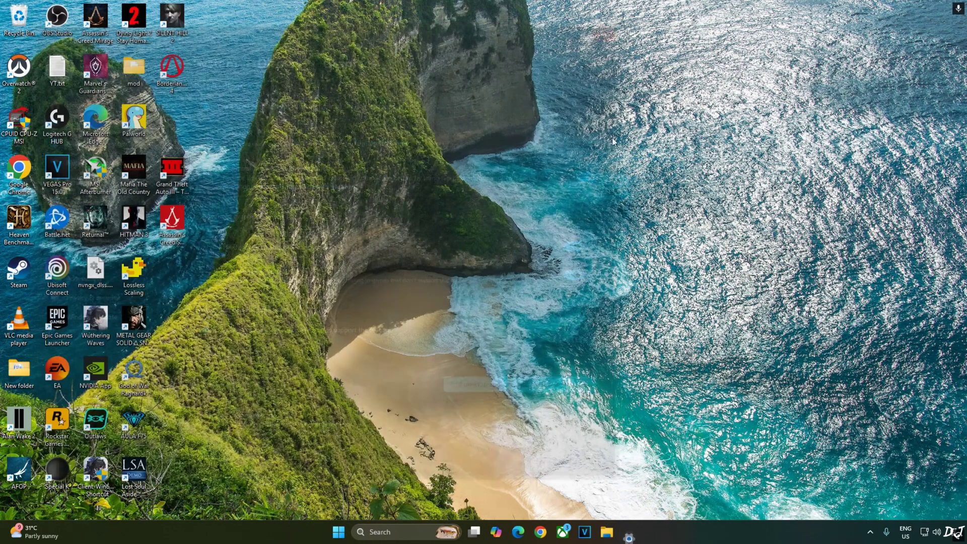
- Open the RivaTuner Statistics Server setup and check the Microsoft Detours API hooking and injection delay properties
click(870, 533)
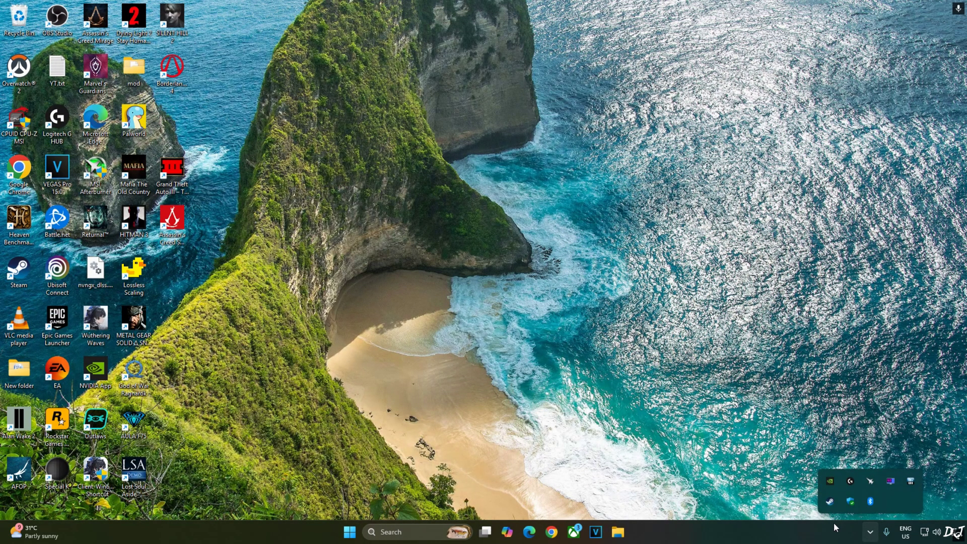
click(890, 481)
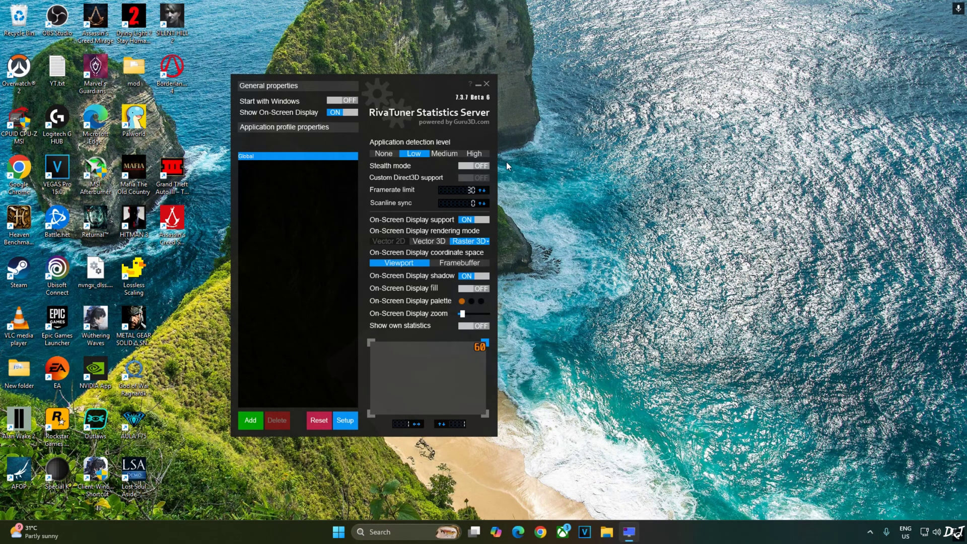
click(347, 422)
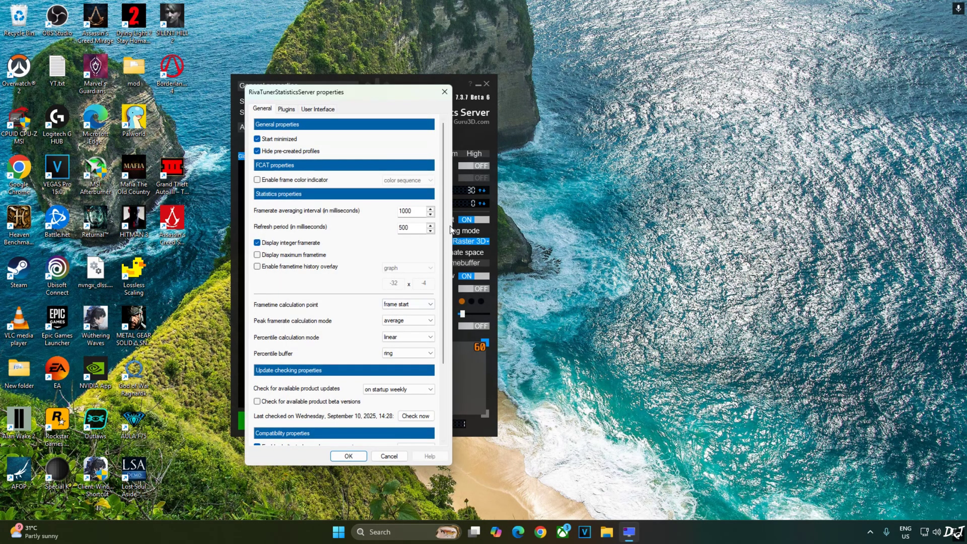
scroll(435, 293, down, 3)
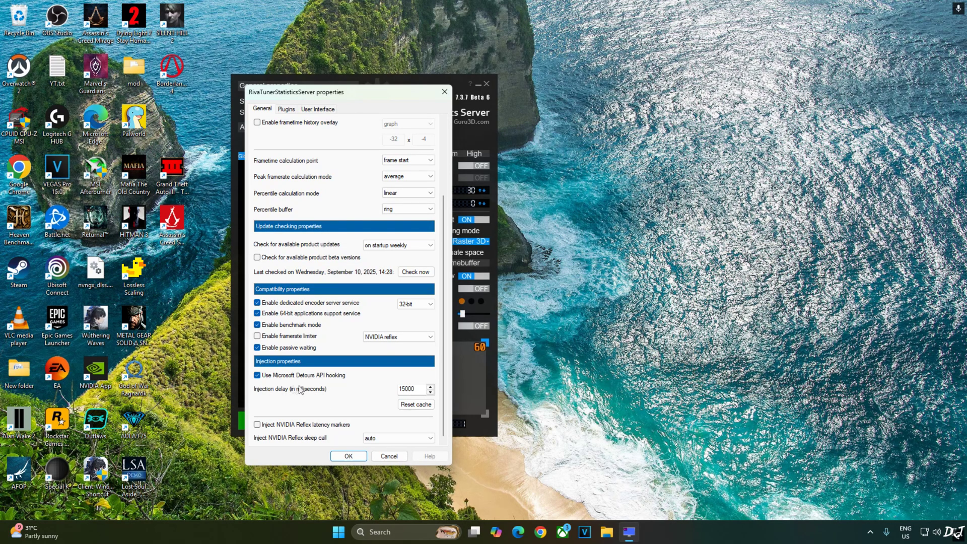
click(349, 457)
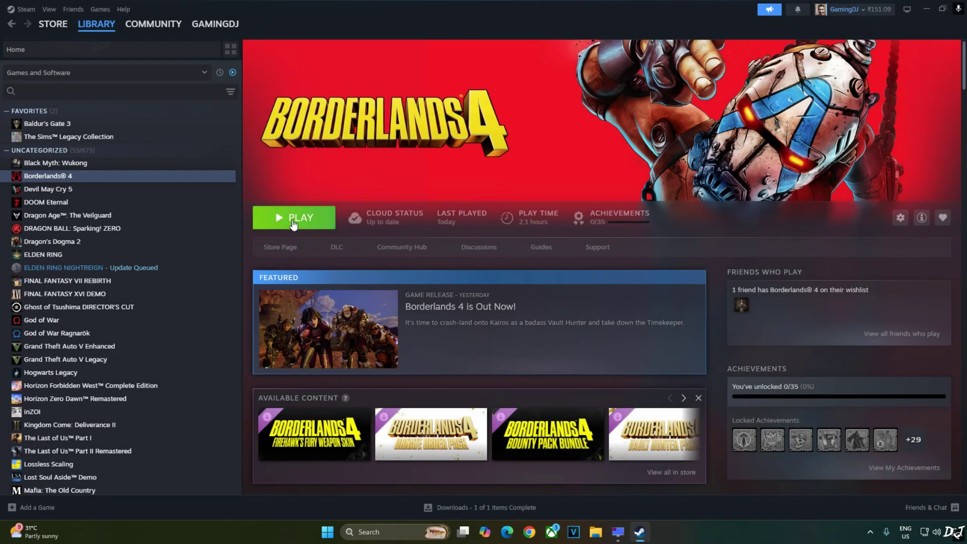
- Launch Borderlands 4 from the Steam library and walk around in the game, aiming down the weapon's sight
click(294, 219)
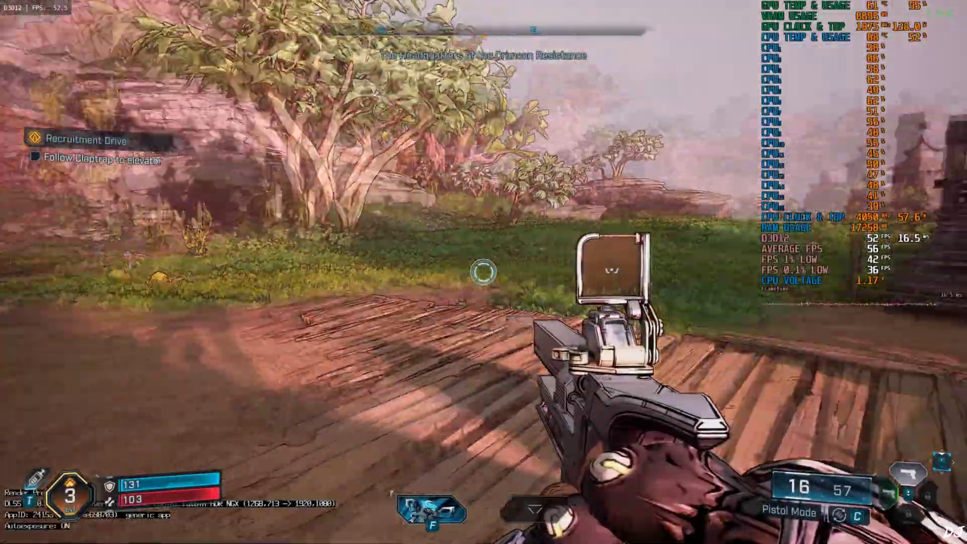
key(w)
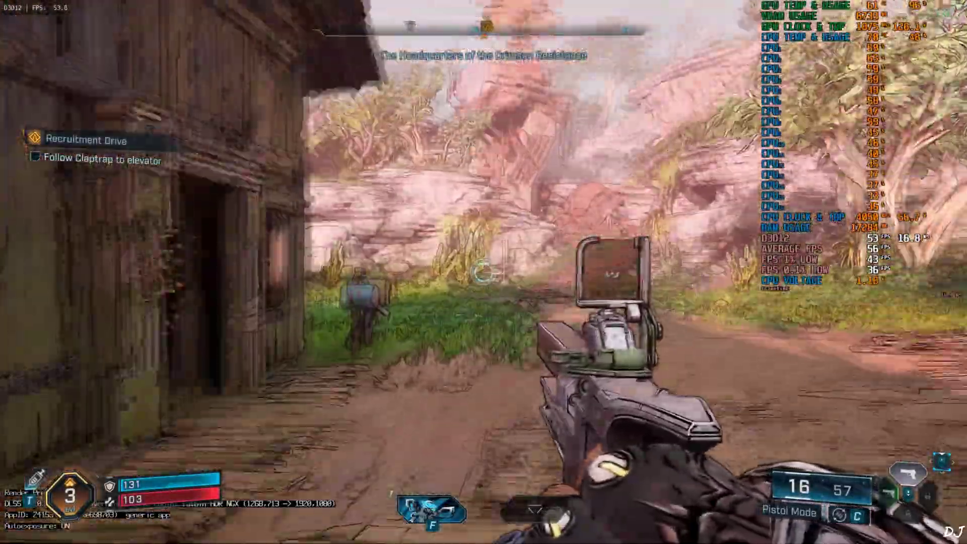
right_click(482, 272)
key(w)
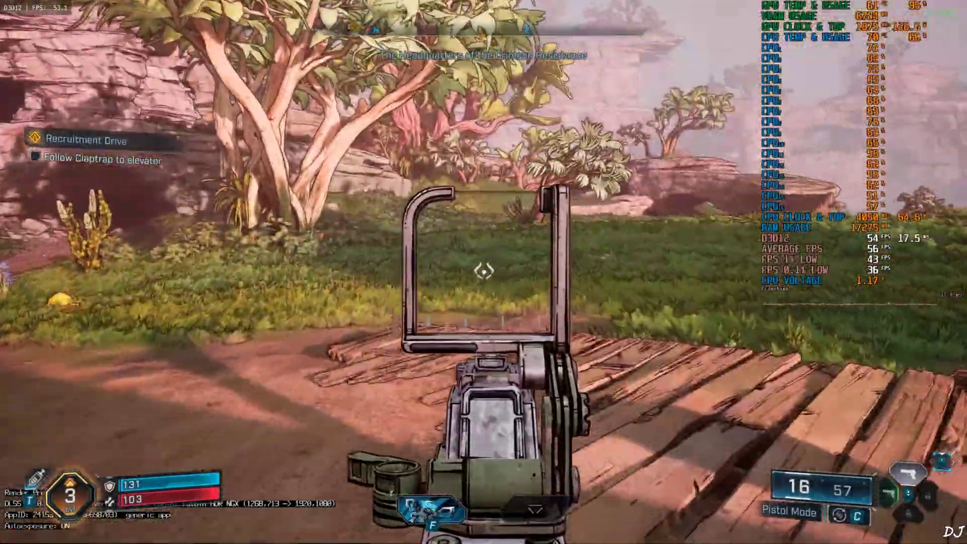
key(w)
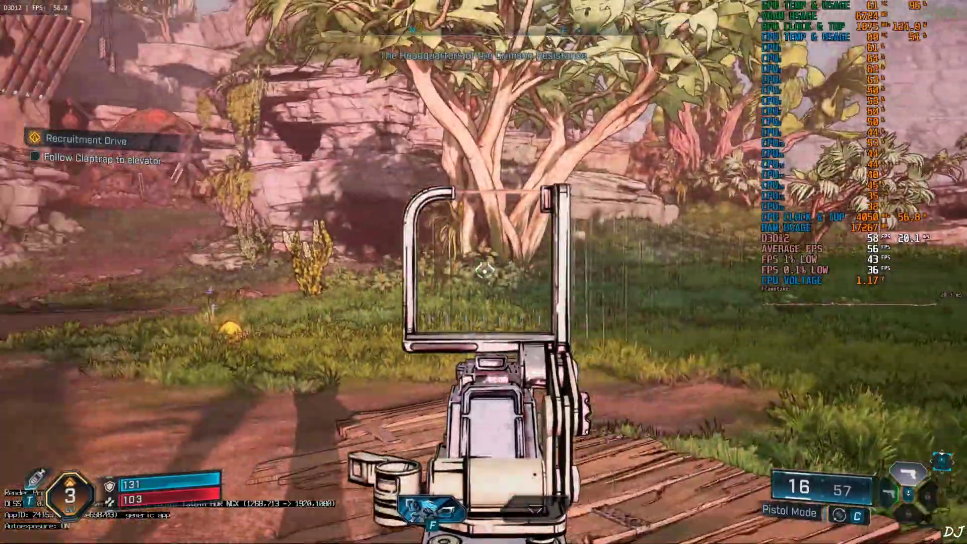
right_click(483, 272)
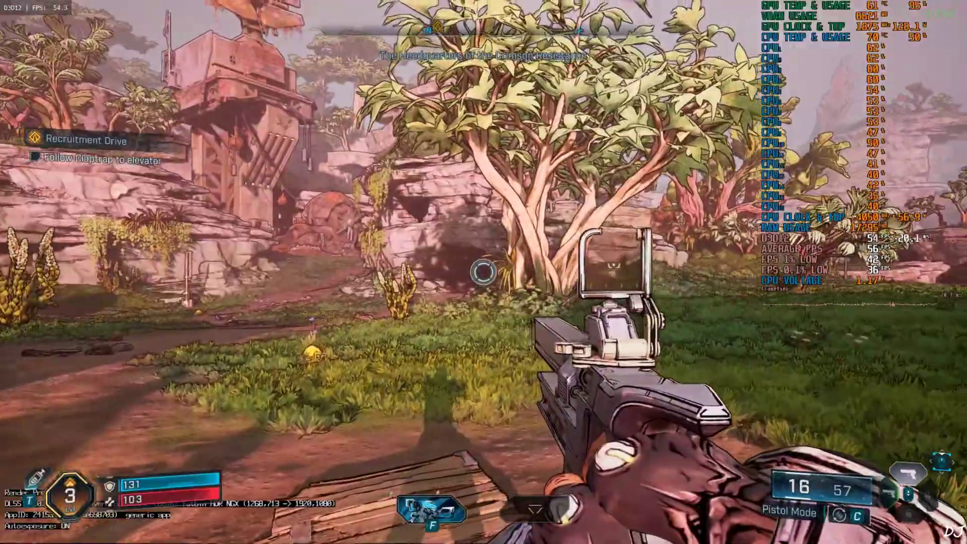
right_click(484, 272)
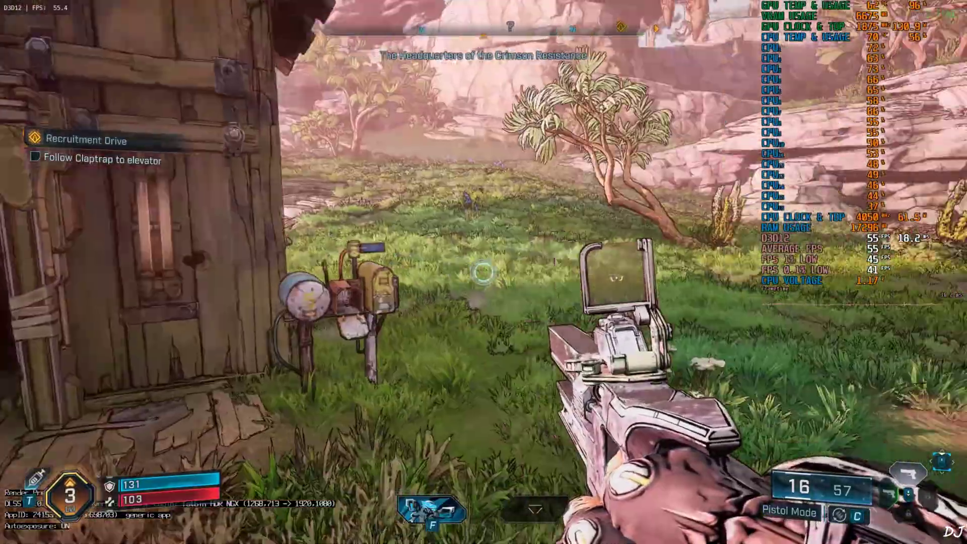
- Open the OptiScaler overlay and set the frame generation source to DLSSG via Streamline and the output to XeFG
key(Insert)
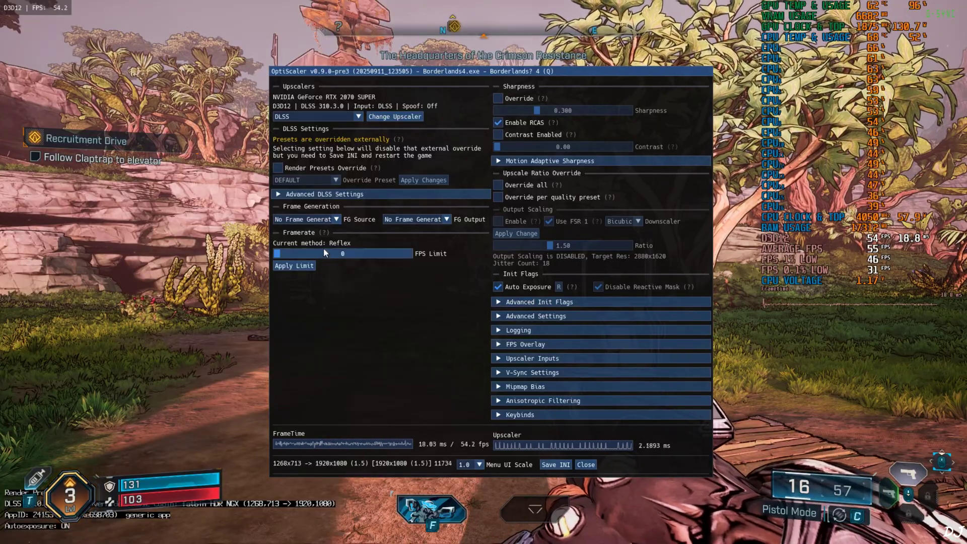
click(326, 220)
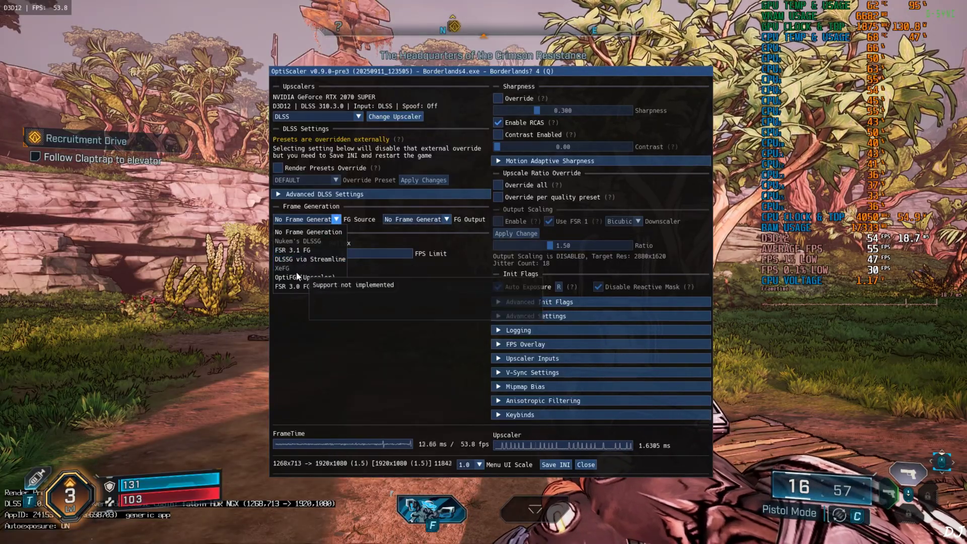
click(314, 259)
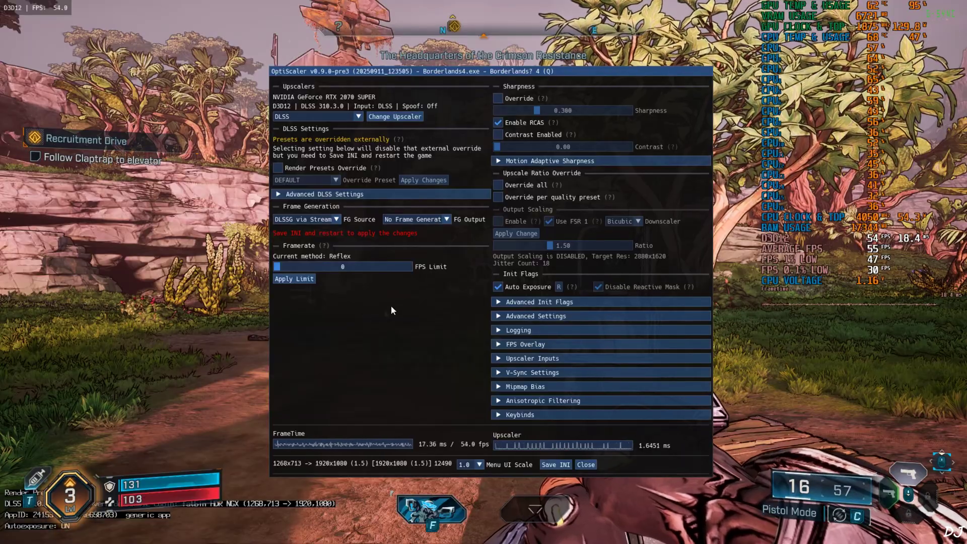
click(428, 219)
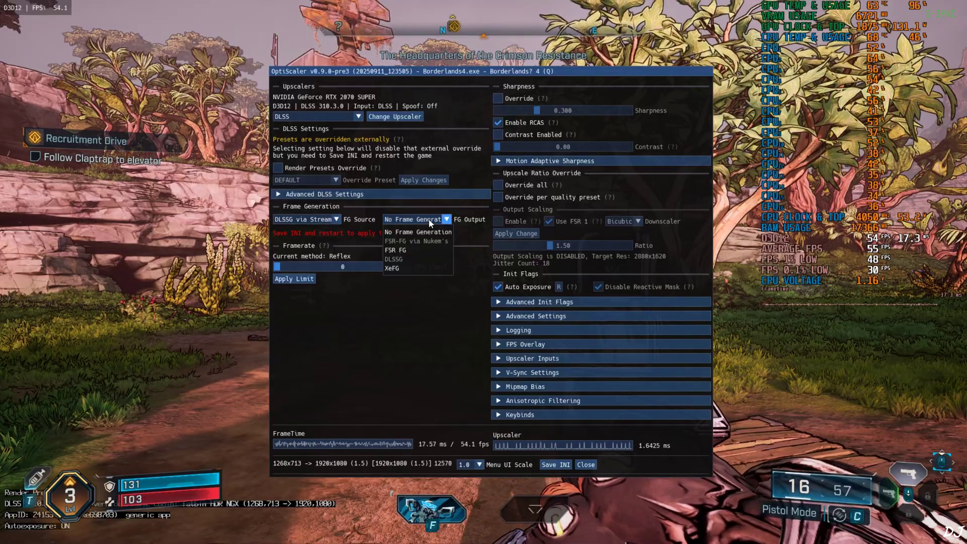
click(409, 269)
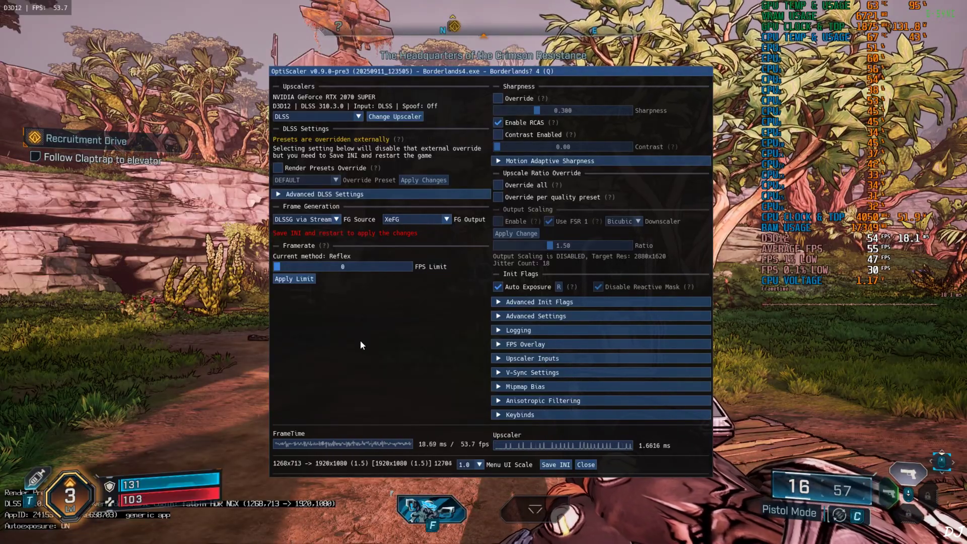
- Set the FPS overlay type to Full + Graph, and save the OptiScaler INI before closing its menu
click(504, 344)
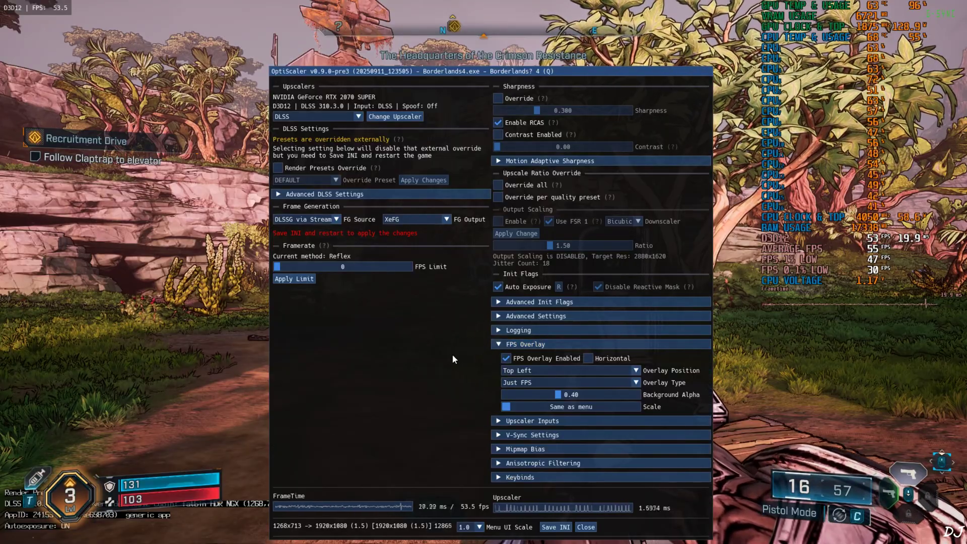
click(513, 361)
click(514, 362)
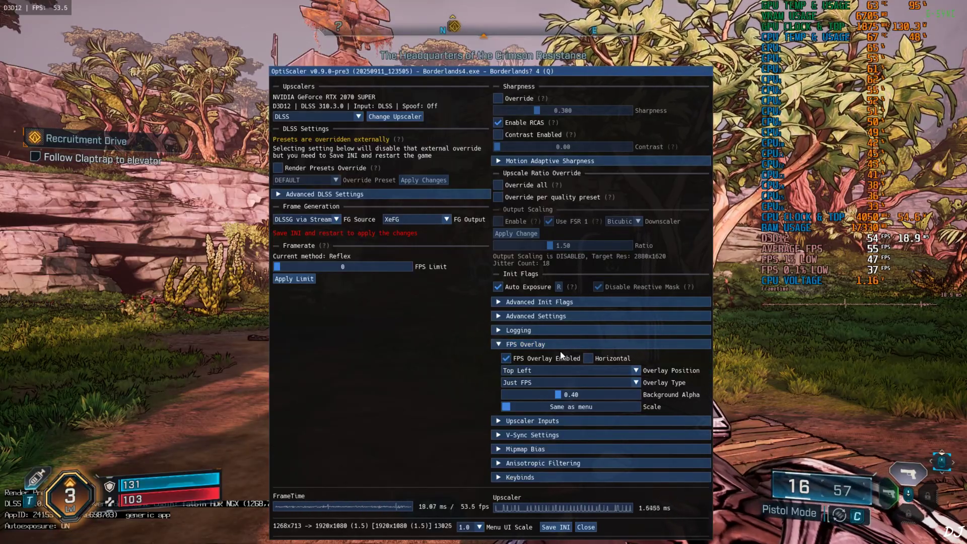
click(540, 383)
click(524, 440)
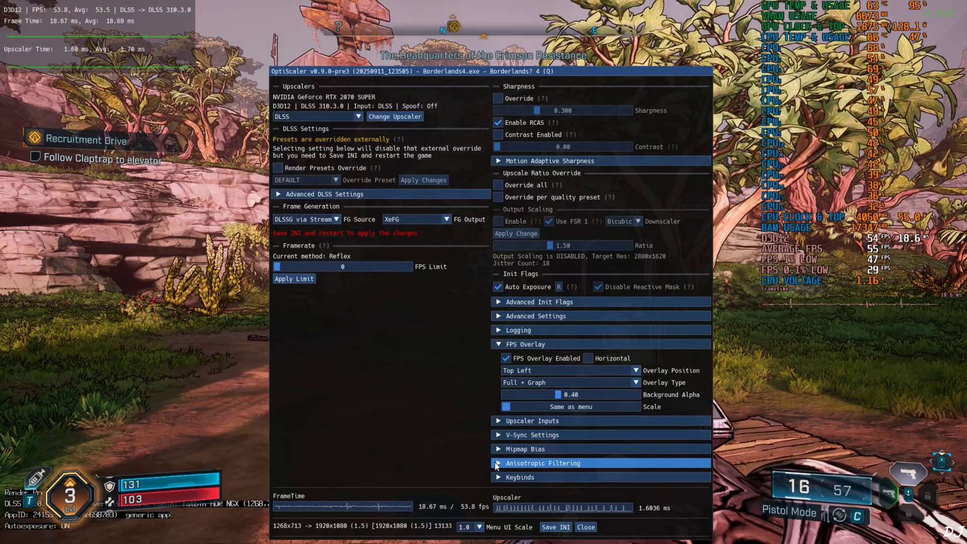
click(585, 527)
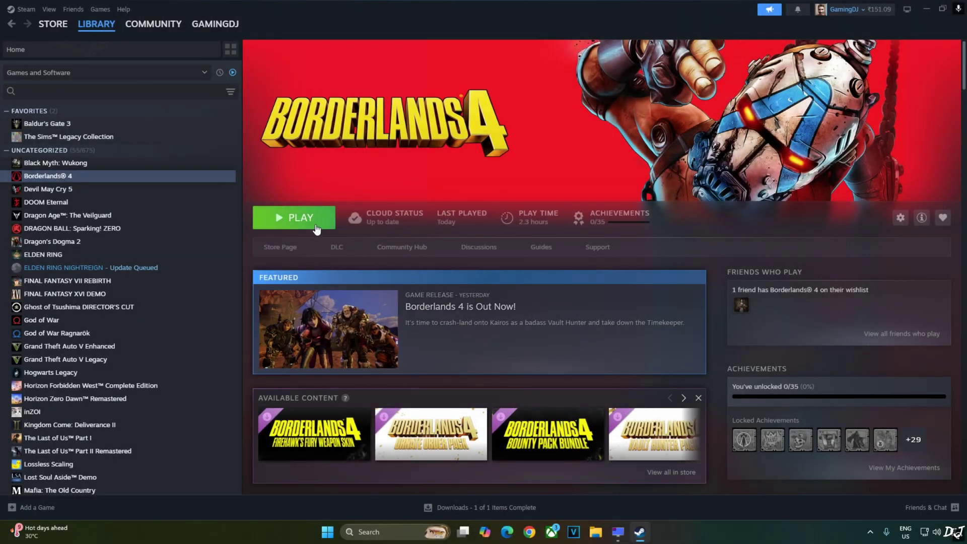
- Relaunch Borderlands 4 and turn on Frame Generation in the advanced visual settings, applying the change
click(310, 226)
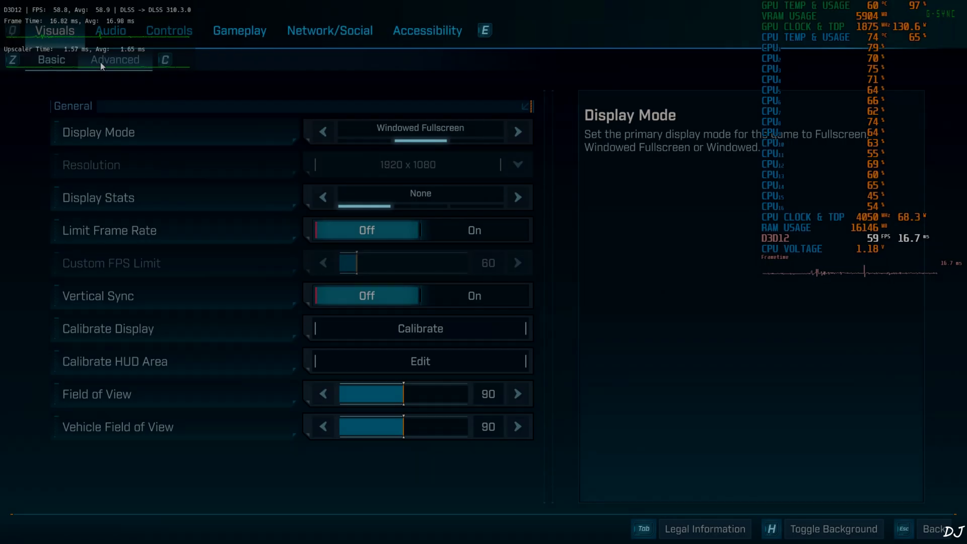
click(100, 62)
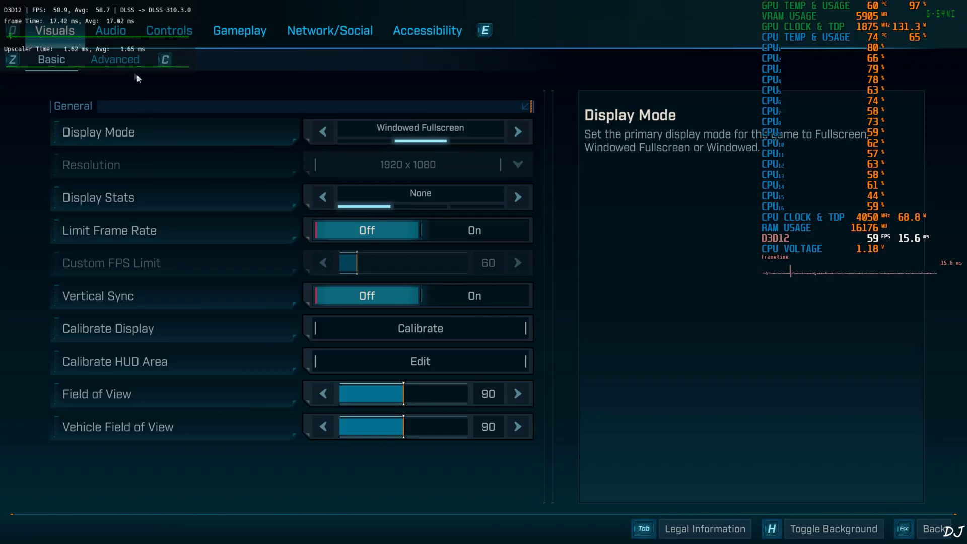
click(120, 61)
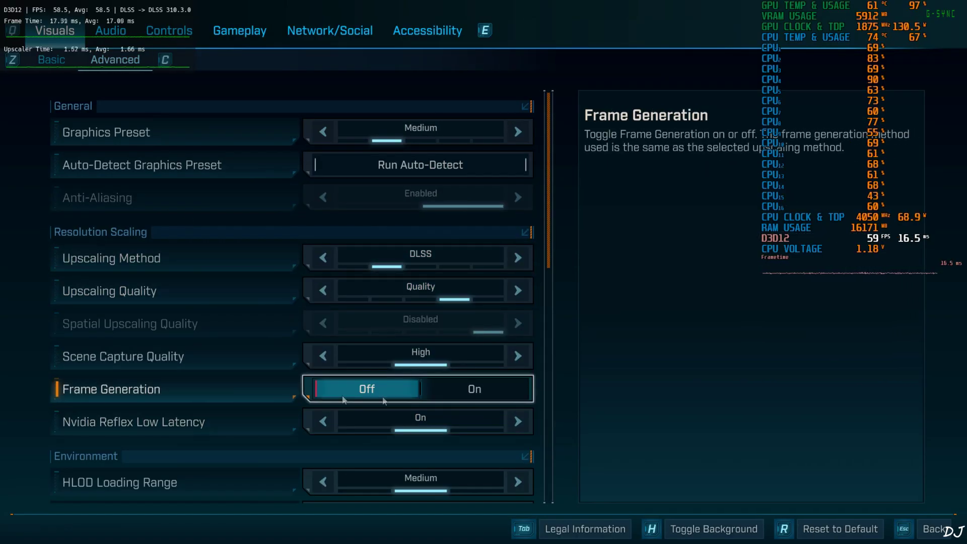
click(471, 391)
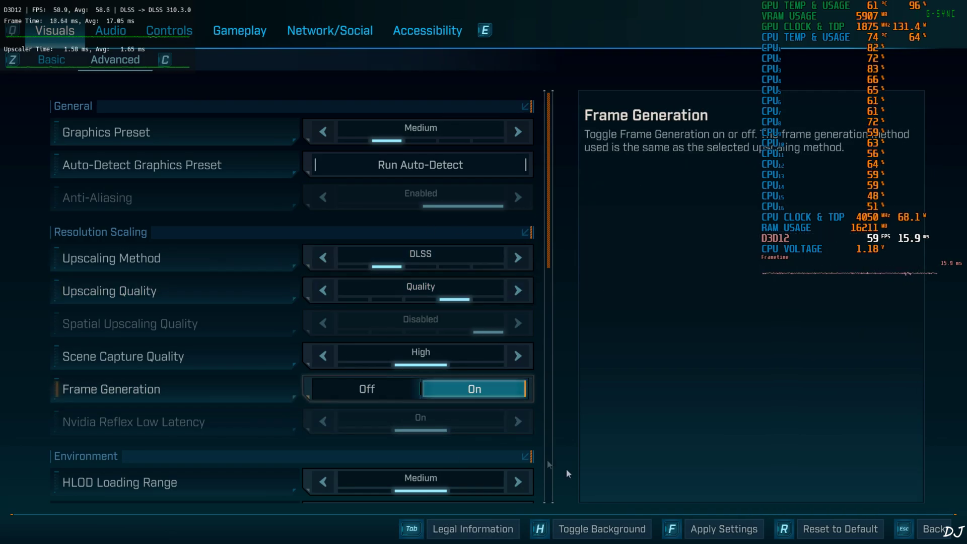
key(f)
key(Escape)
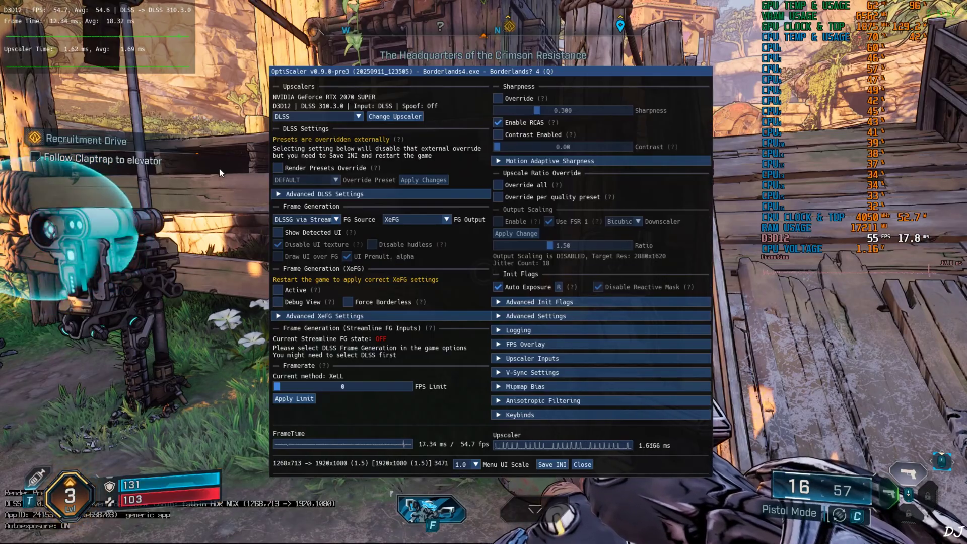
- Activate XeFG frame generation with its debug view in OptiScaler, and walk around the game to test it
click(281, 292)
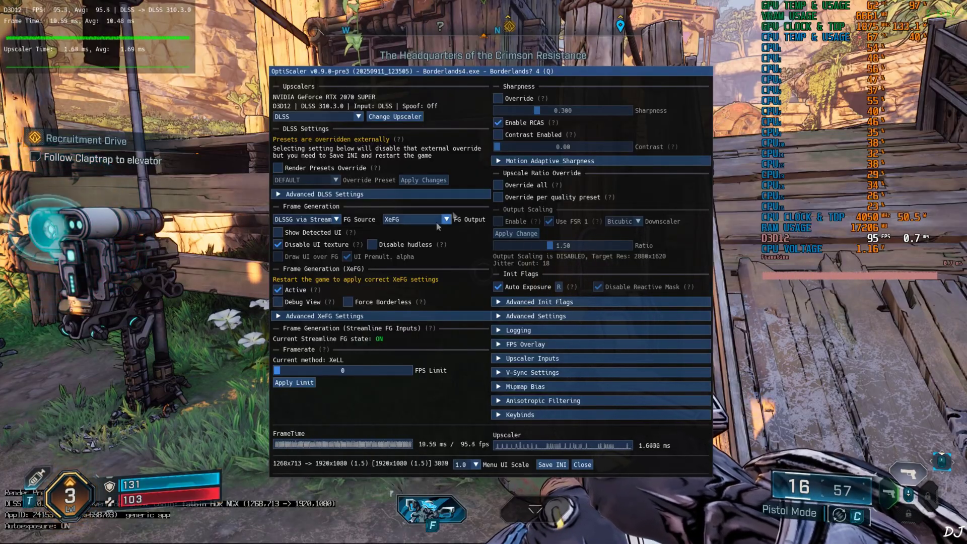
drag(464, 102, 448, 105)
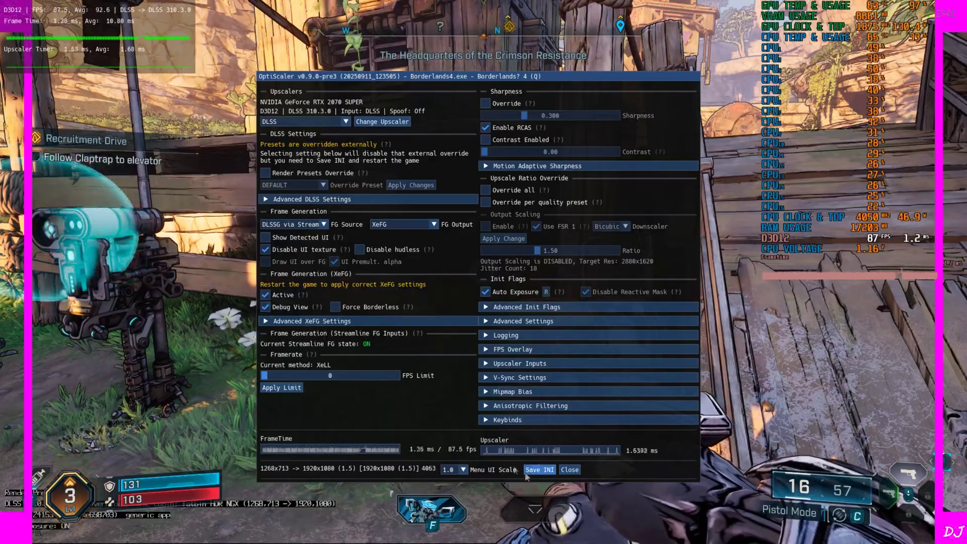
click(570, 469)
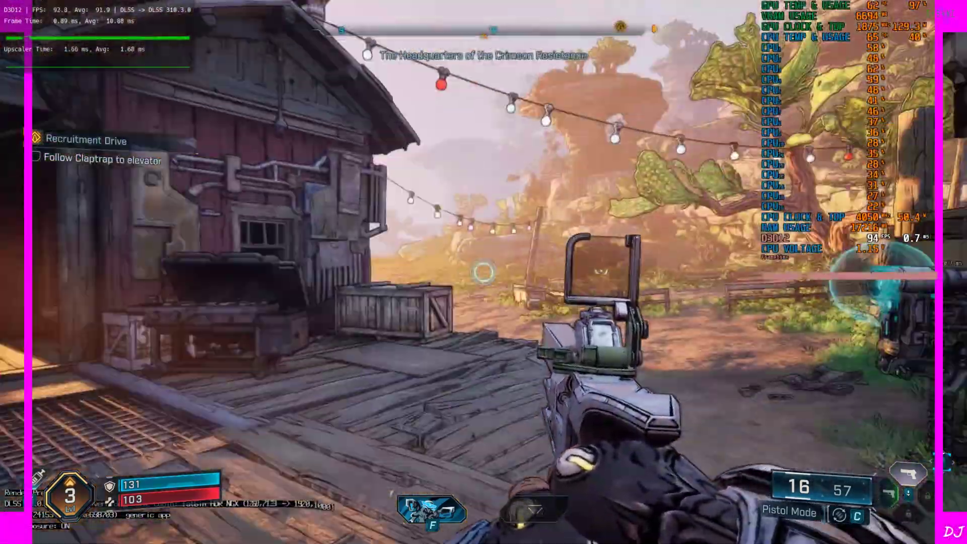
key(w)
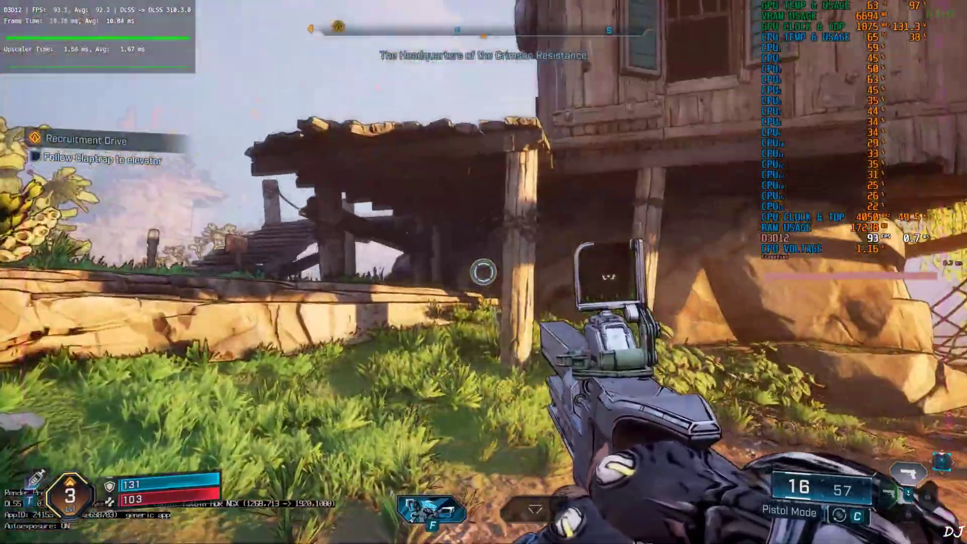
key(w)
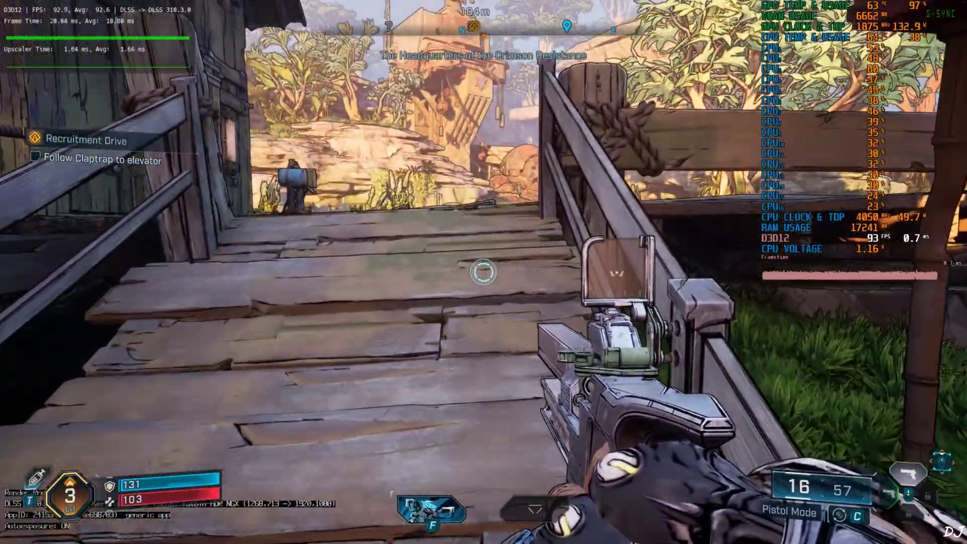
- Turn off the XeFG debug view in OptiScaler and close its menu
key(Insert)
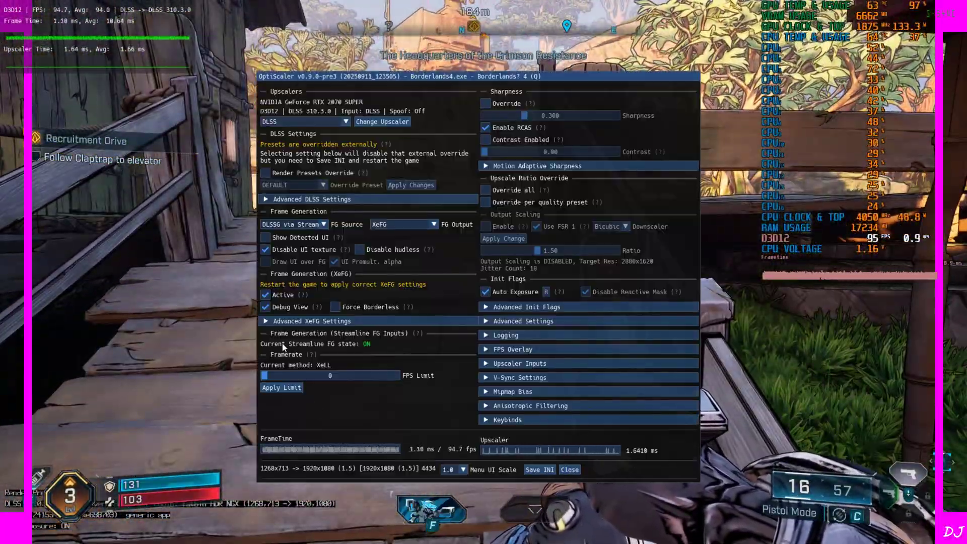
click(281, 308)
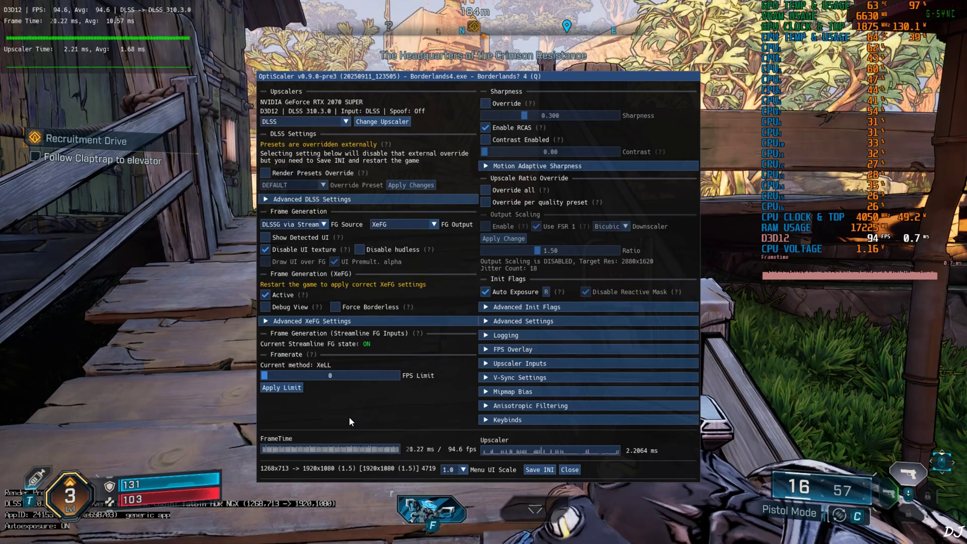
click(577, 470)
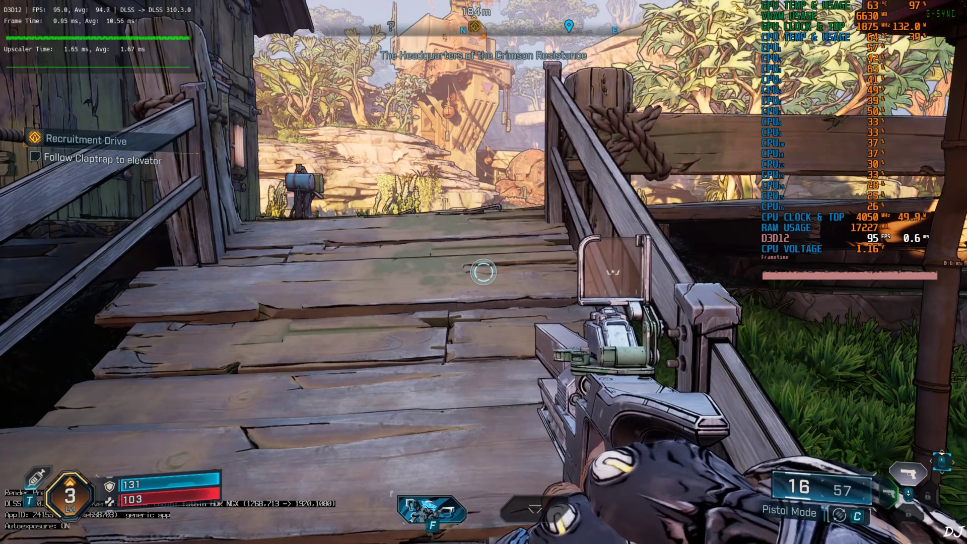
- Switch to Intel XeSS Inspector, attach it to the Borderlands4.exe process, and inspect the XeSS-FG Context #1 and XeLL Context #1 details
key(super)
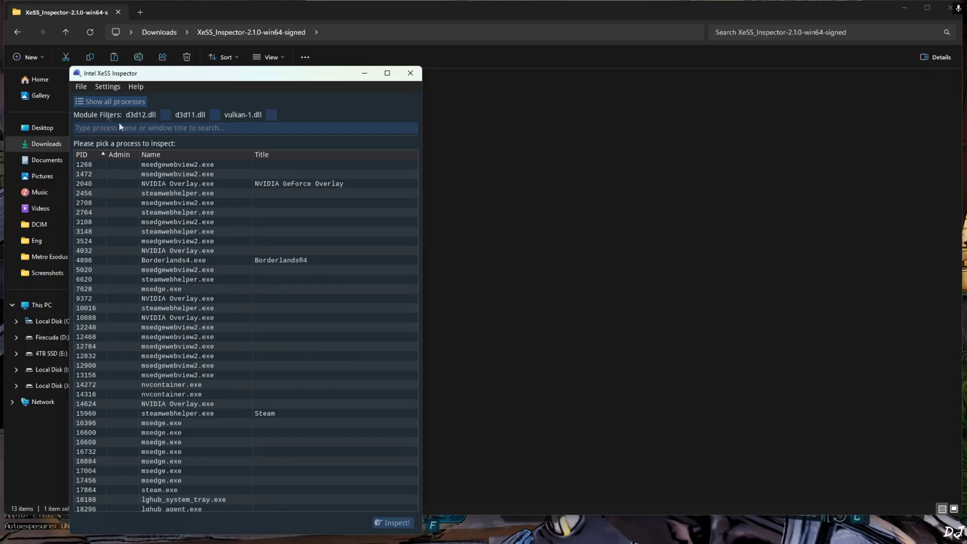
scroll(237, 302, down, 20)
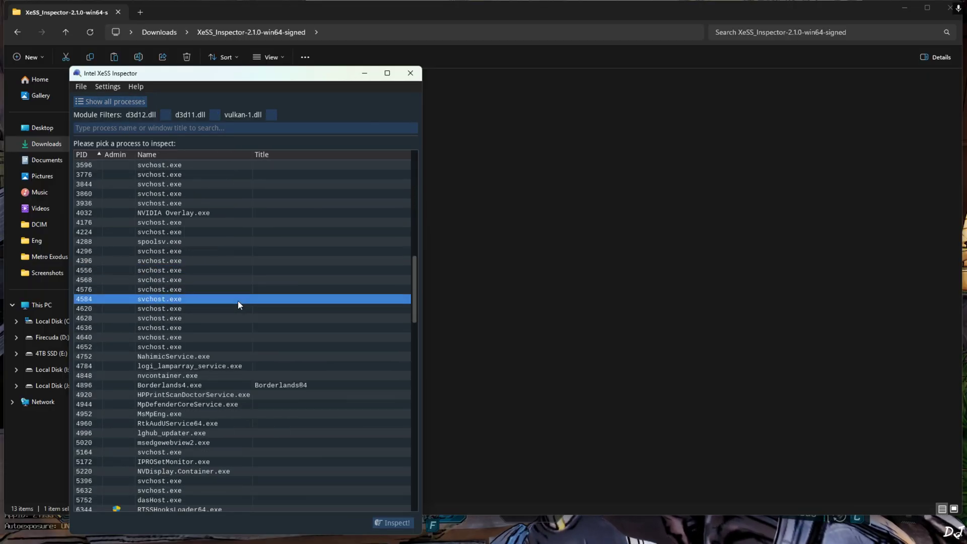
click(324, 305)
double_click(161, 305)
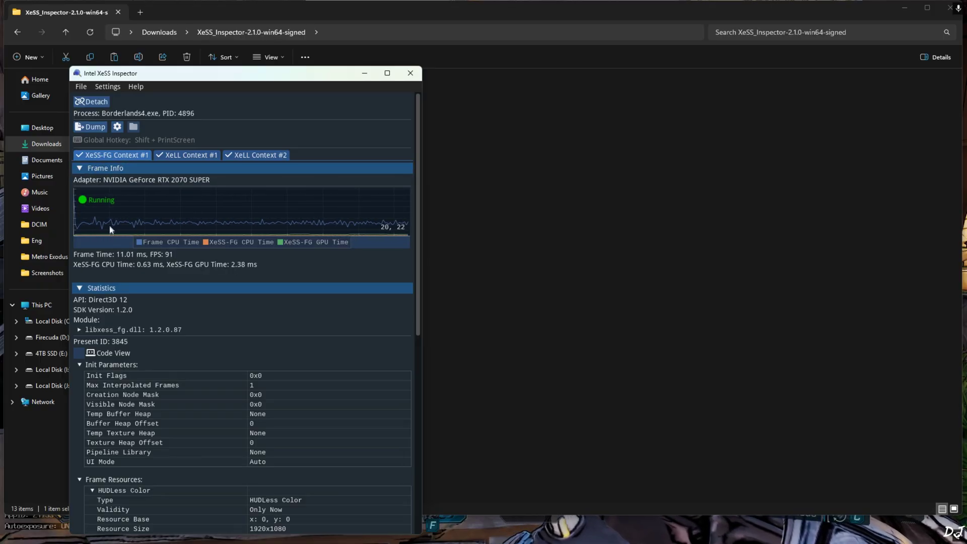
click(186, 155)
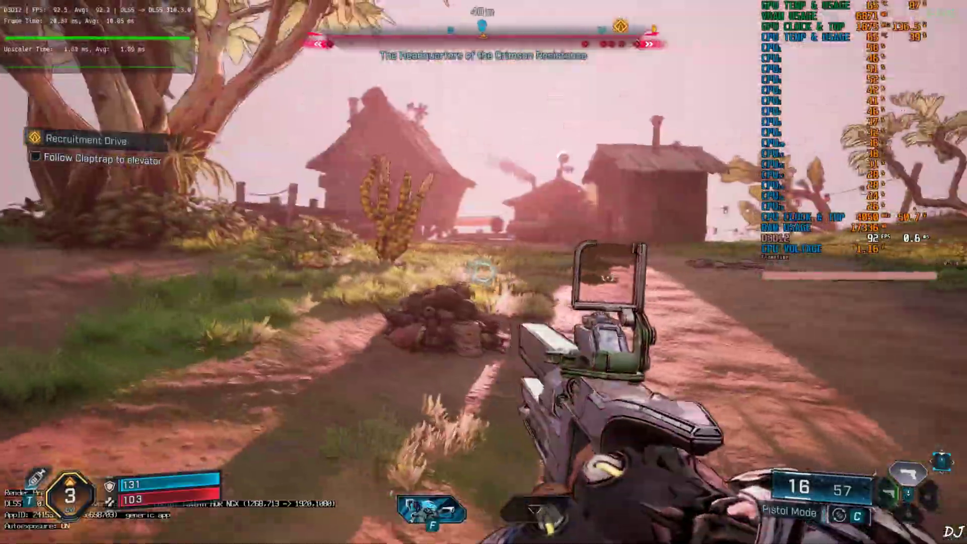
- Return to Borderlands 4 and sprint, aim and jump from the Crimson Resistance headquarters to the Abandoned Post to test XeFG in motion
key(shift)
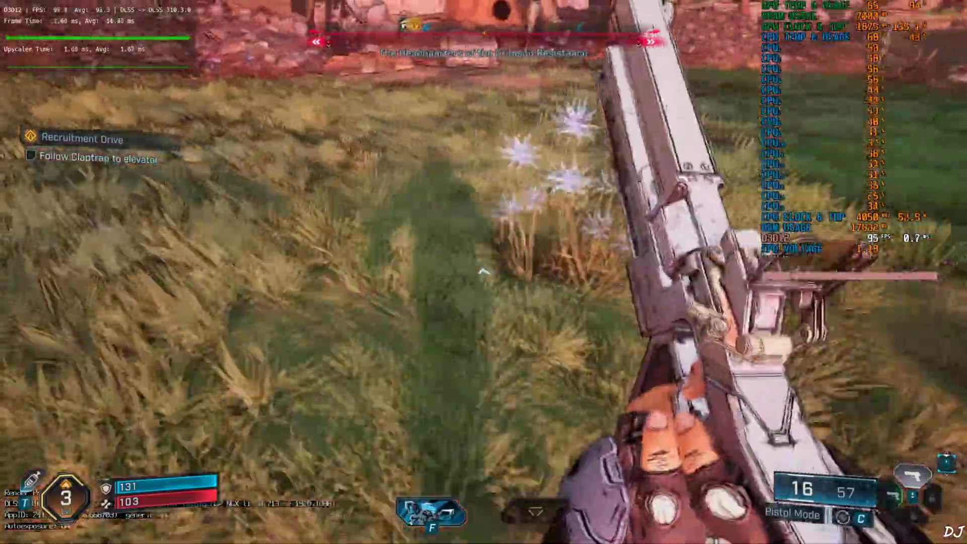
key(w)
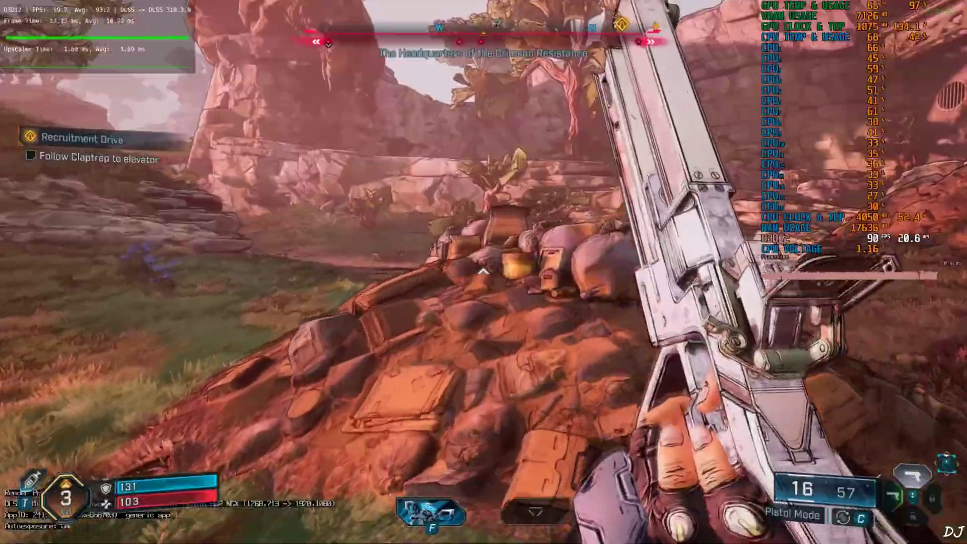
key(w)
right_click(483, 272)
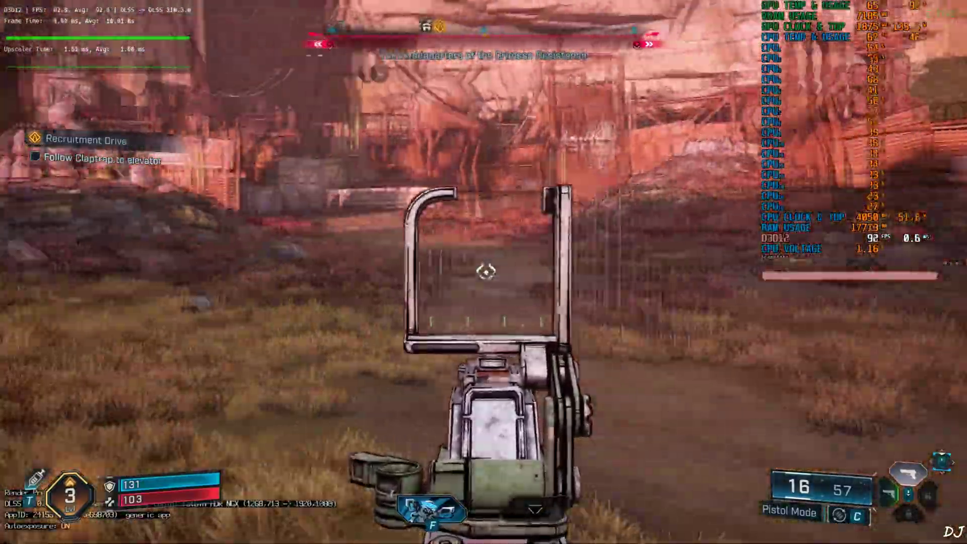
key(shift)
key(w)
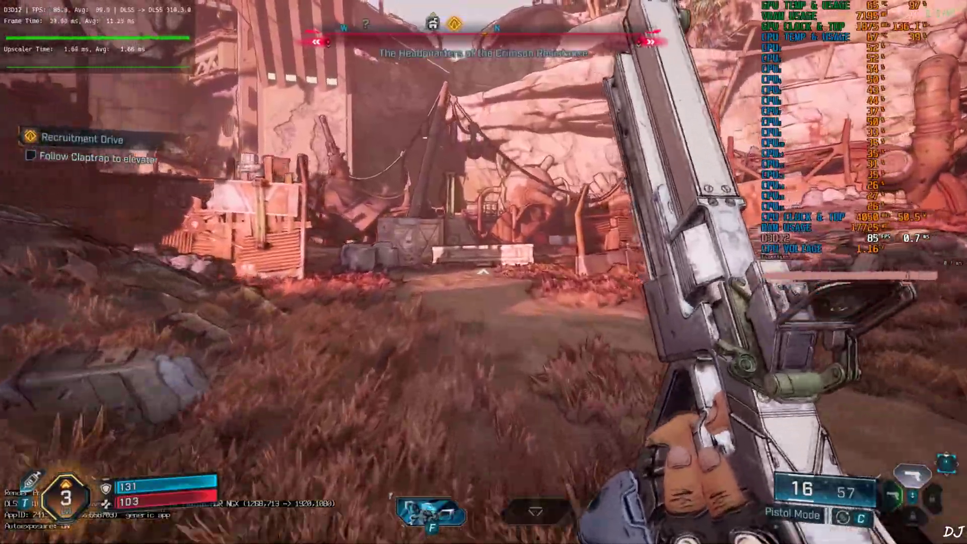
key(w)
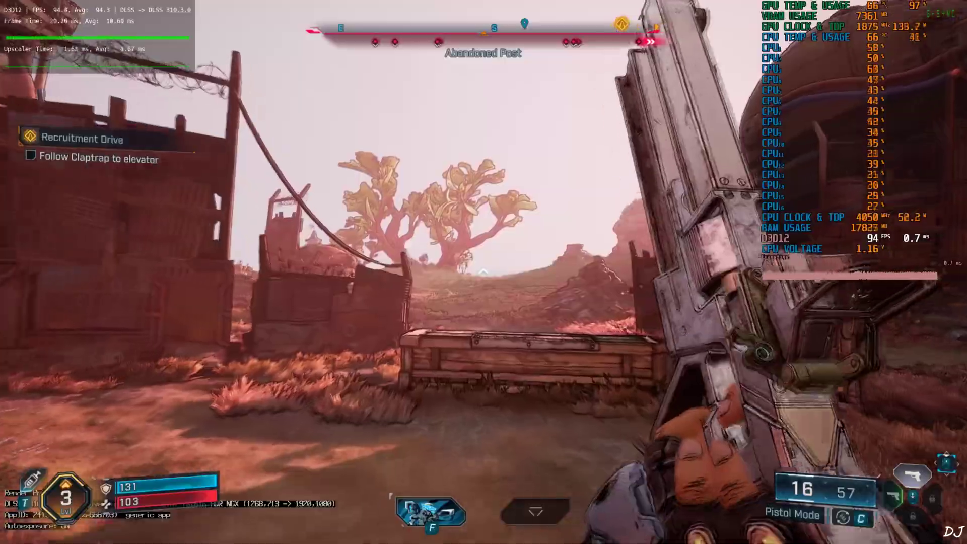
key(space)
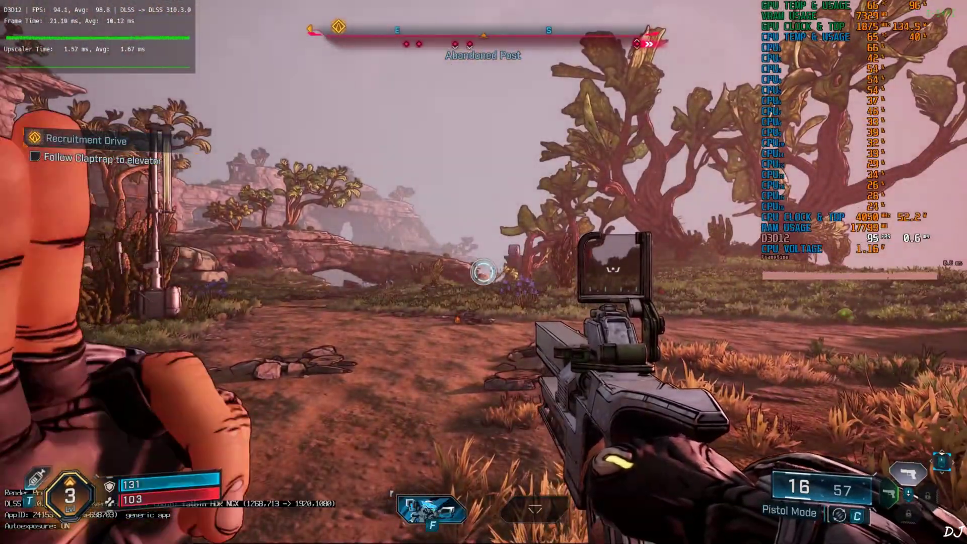
- Test XeFG in combat by using the action skill and shooting the Kratch at the Abandoned Post, and step back
key(f)
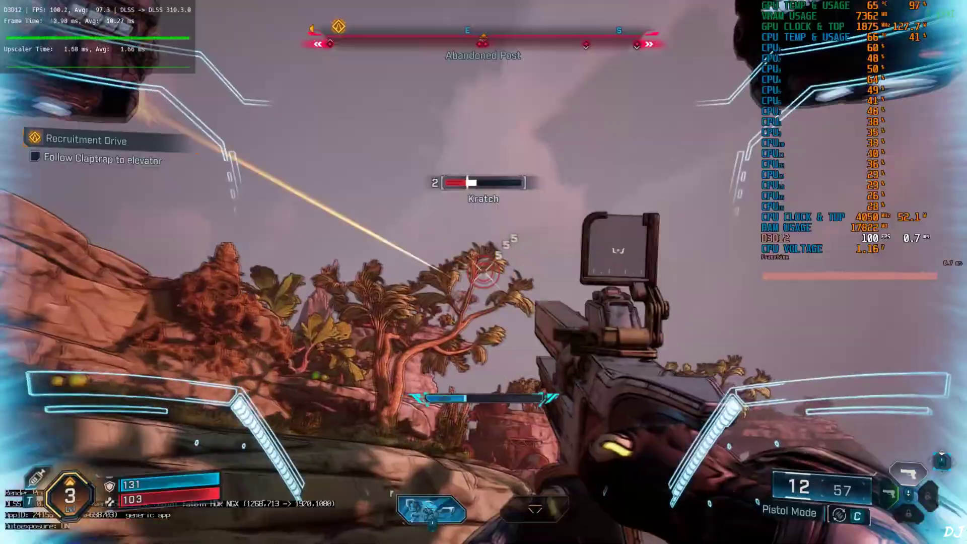
click(483, 272)
click(483, 272)
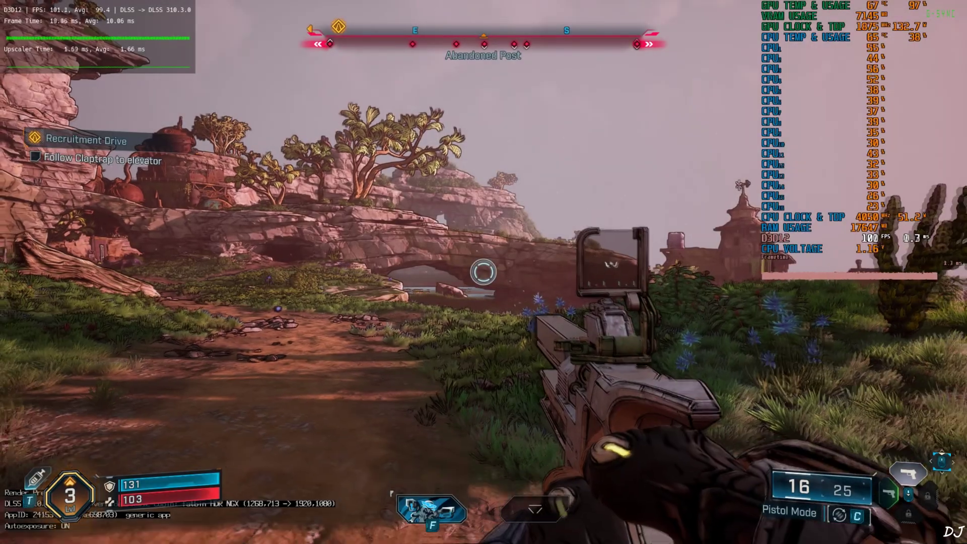
key(s)
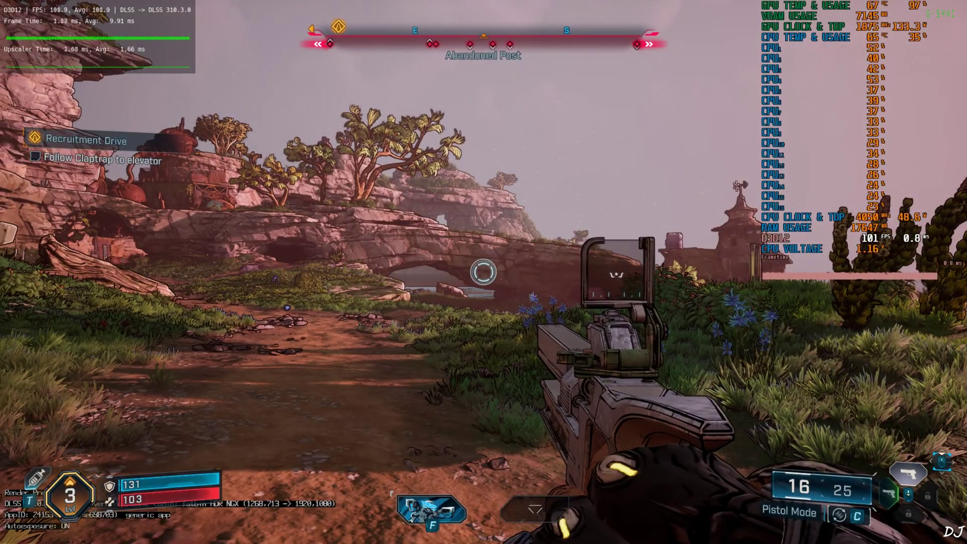
- Set OptiScaler's FG Output to FSR FG, keeping DLSSG via Streamline as the FG Source, and close its menu
key(Insert)
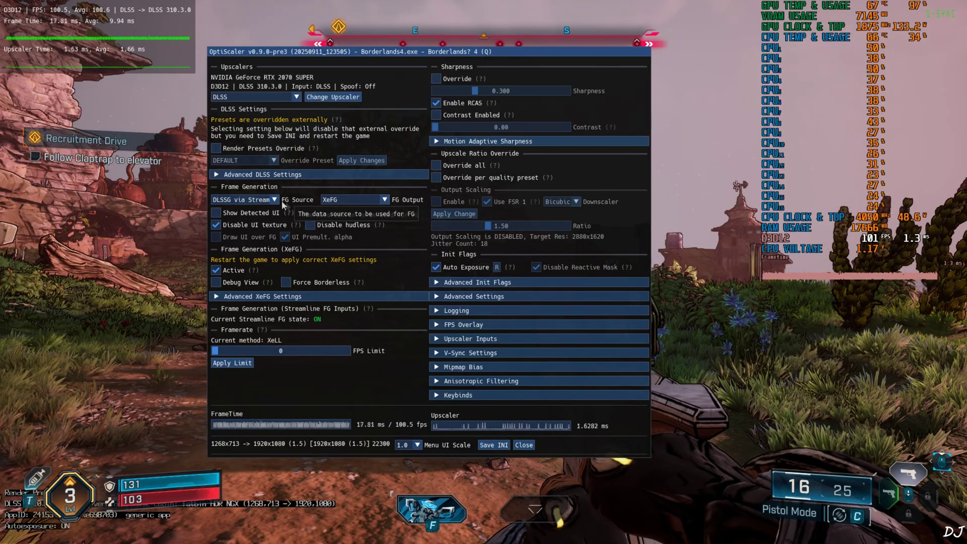
click(367, 199)
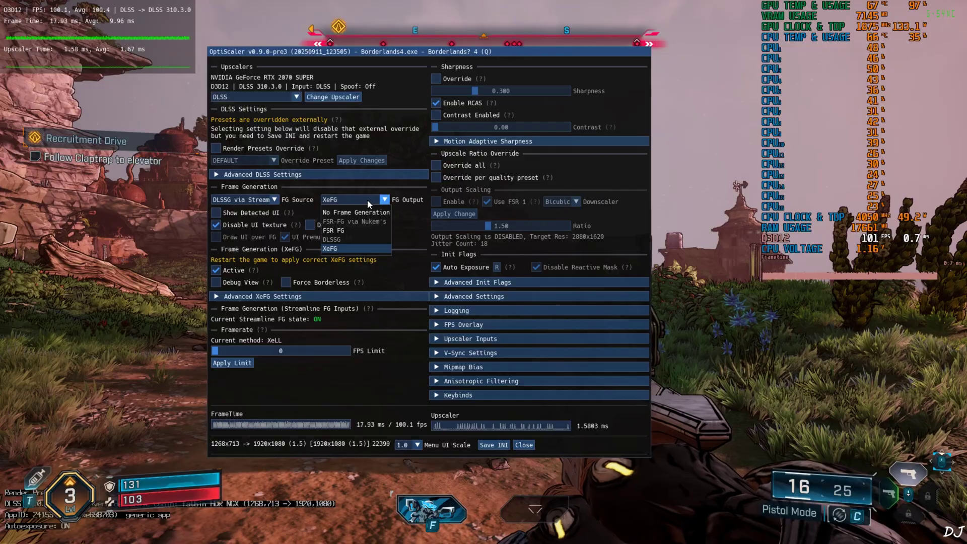
click(343, 231)
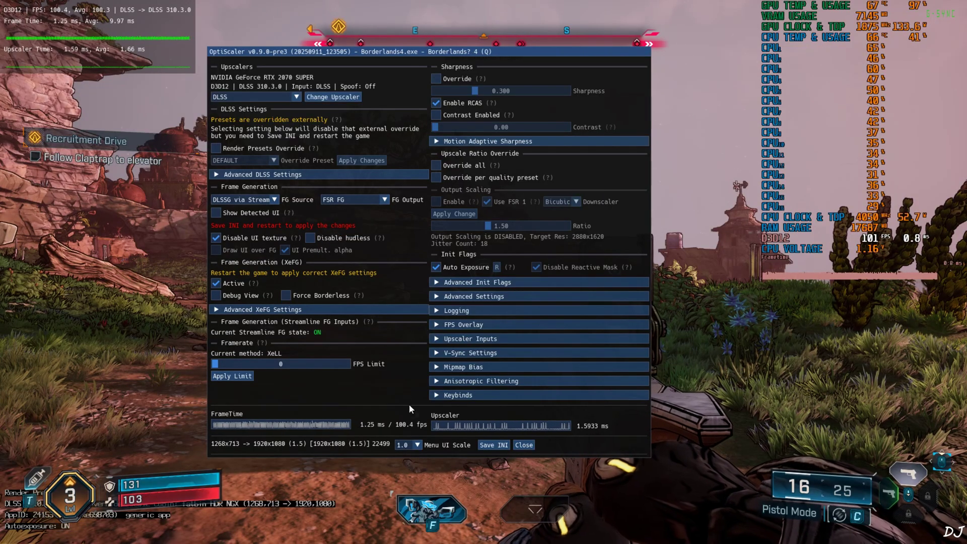
click(524, 445)
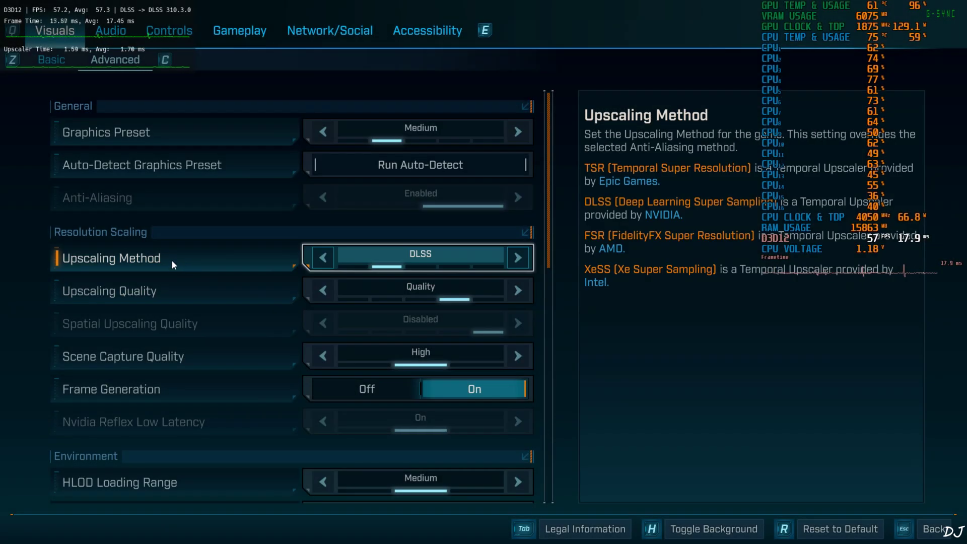
- Relaunch Borderlands 4 and check the Upscaling Method and Frame Generation options in the advanced visual settings
scroll(172, 262, down, 4)
scroll(110, 233, down, 3)
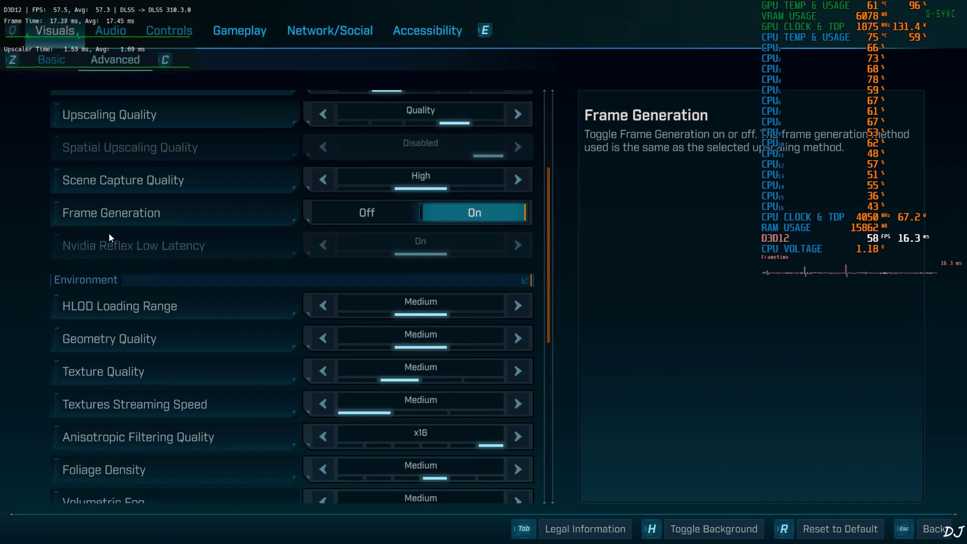
scroll(110, 234, up, 2)
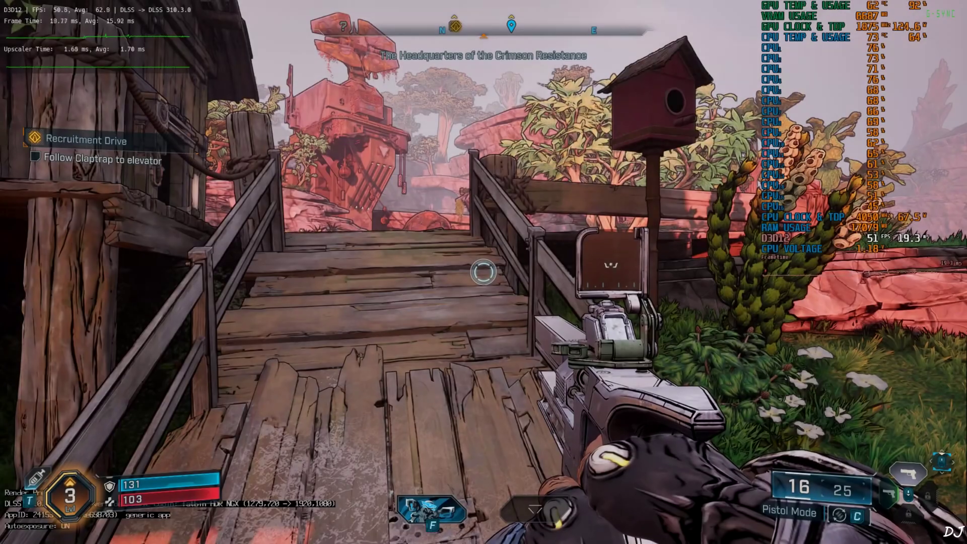
- Activate FSR FG with Allow Async in OptiScaler, examine its debug view, and turn the debug view off before closing the menu
key(Insert)
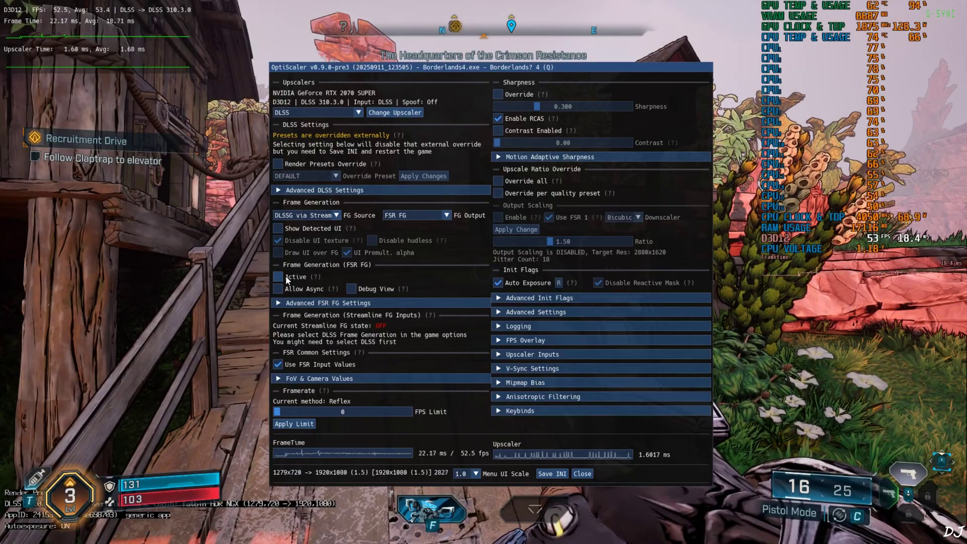
click(278, 277)
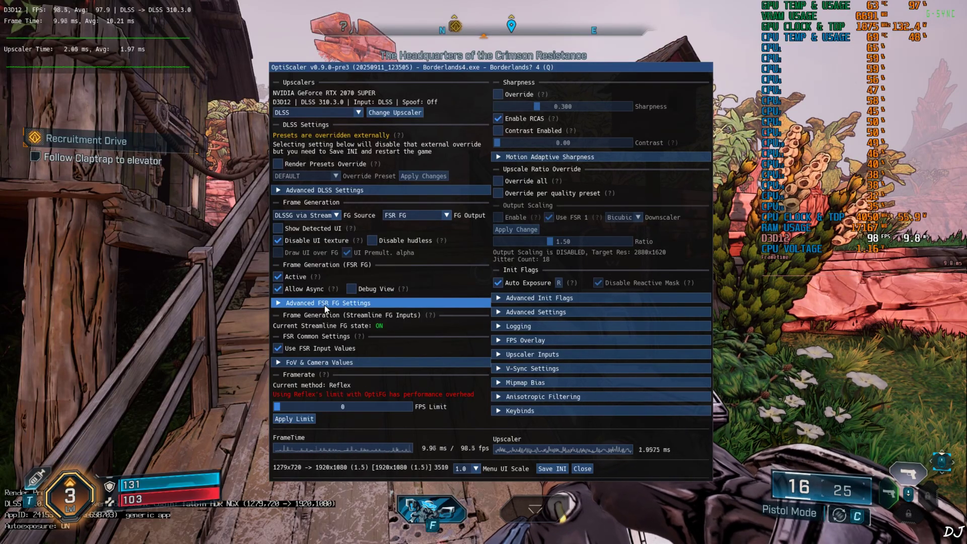
click(352, 289)
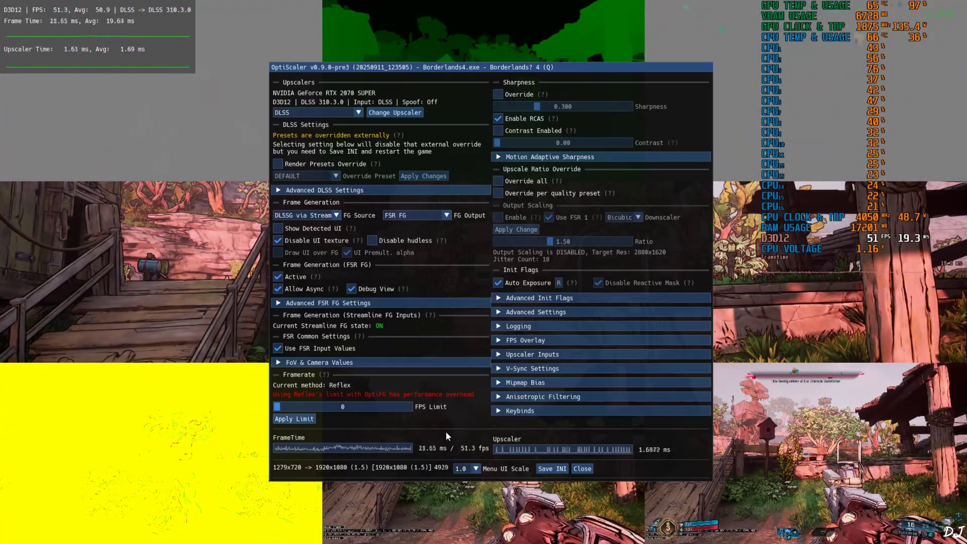
click(352, 289)
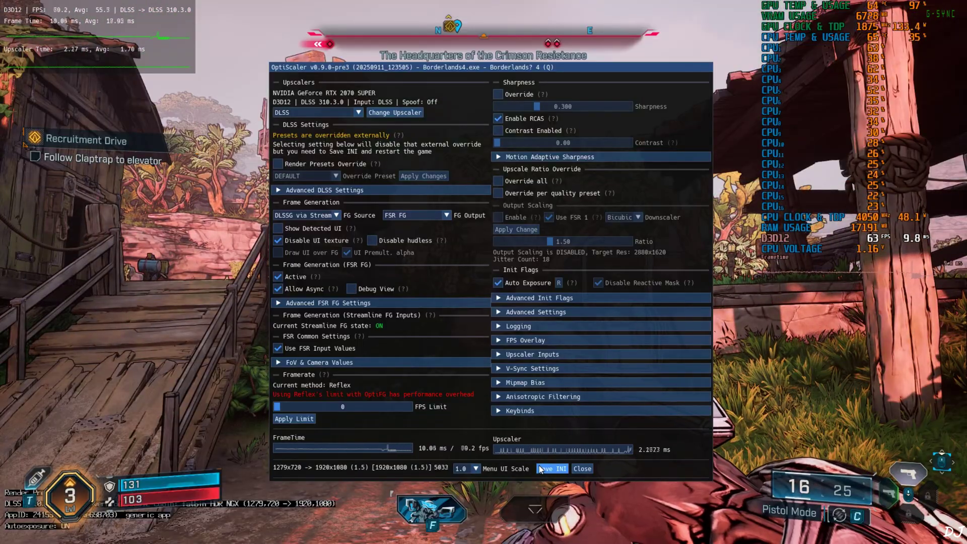
click(582, 469)
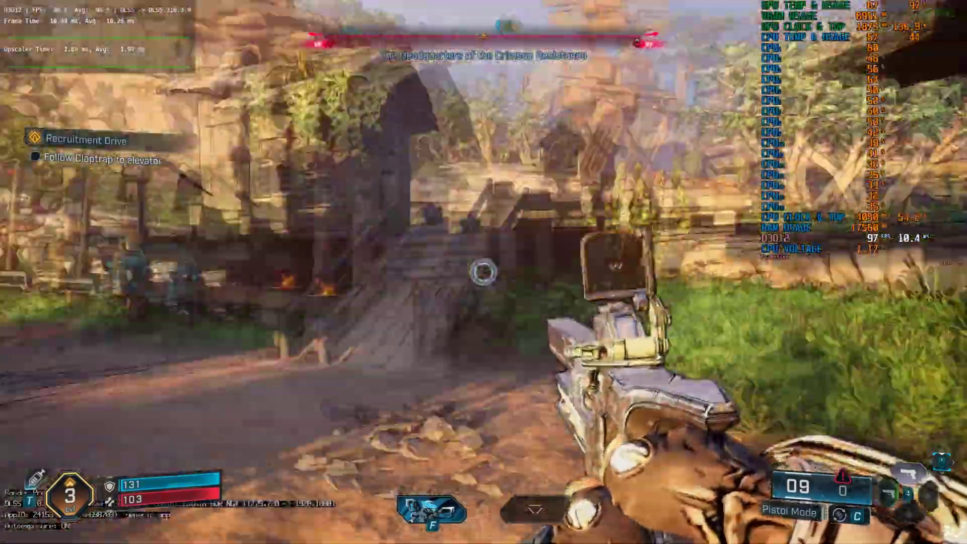
- Walk, aim and sprint around the Crimson Resistance headquarters to test FSR frame generation in motion
key(w)
key(d)
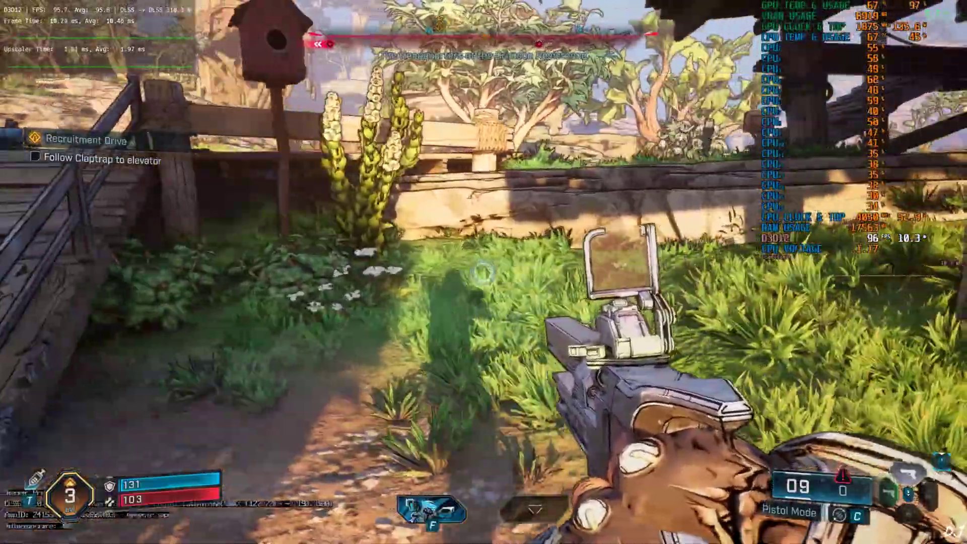
right_click(483, 272)
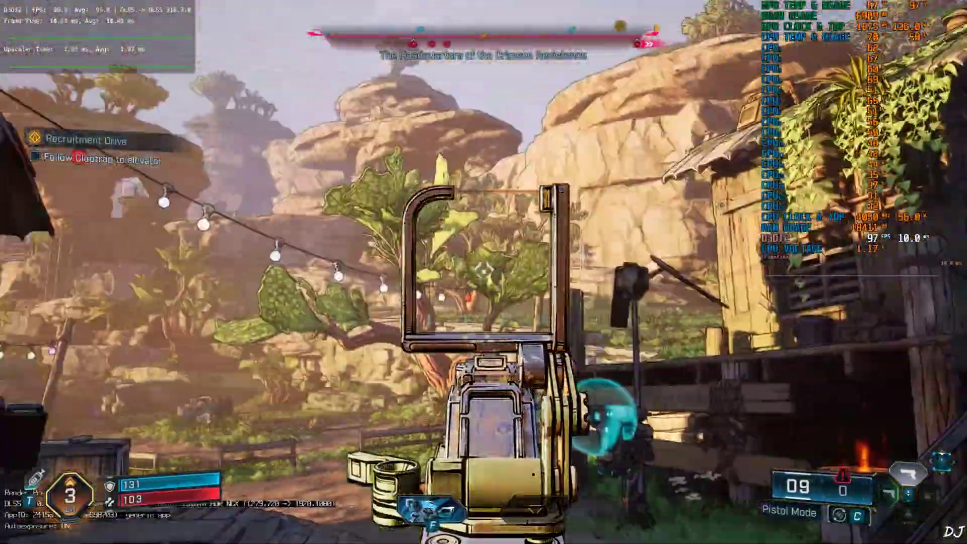
key(w)
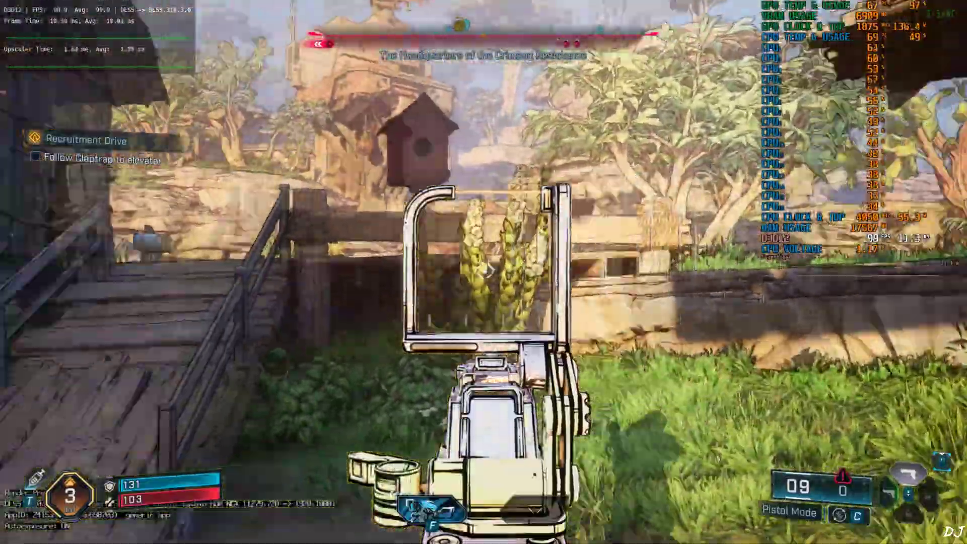
right_click(483, 272)
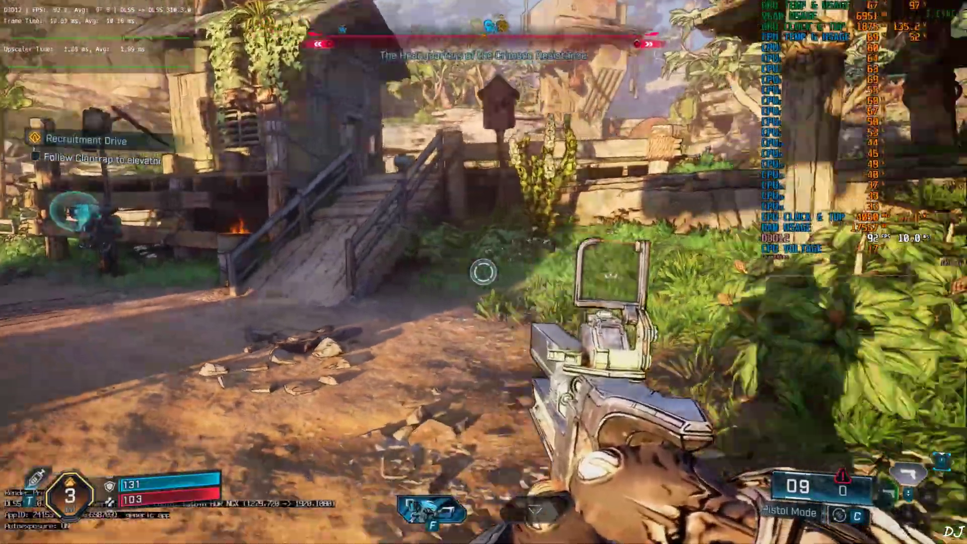
key(w)
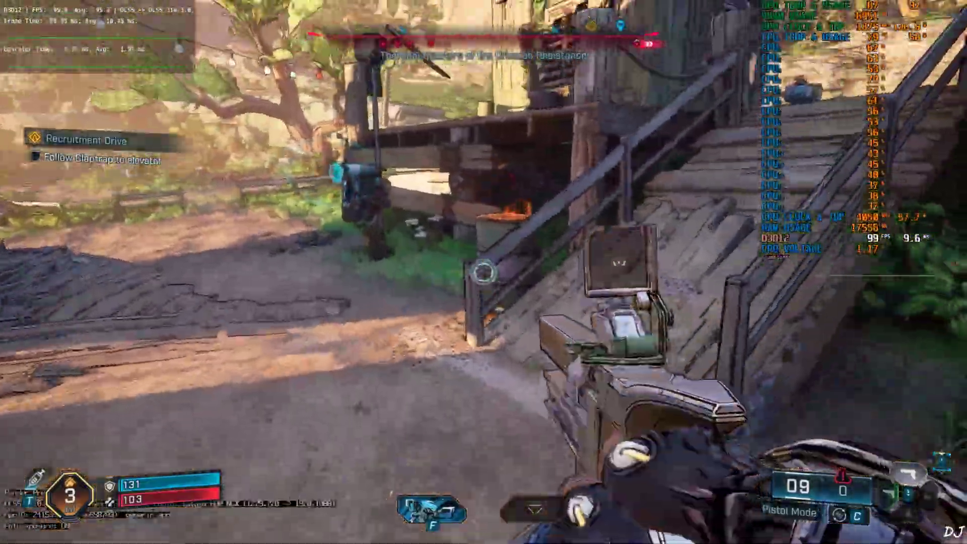
key(w)
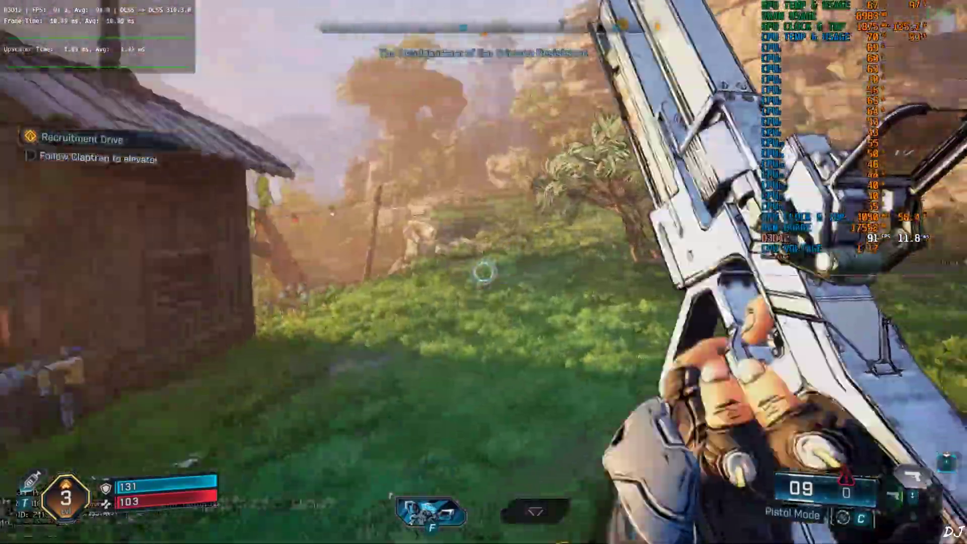
key(w)
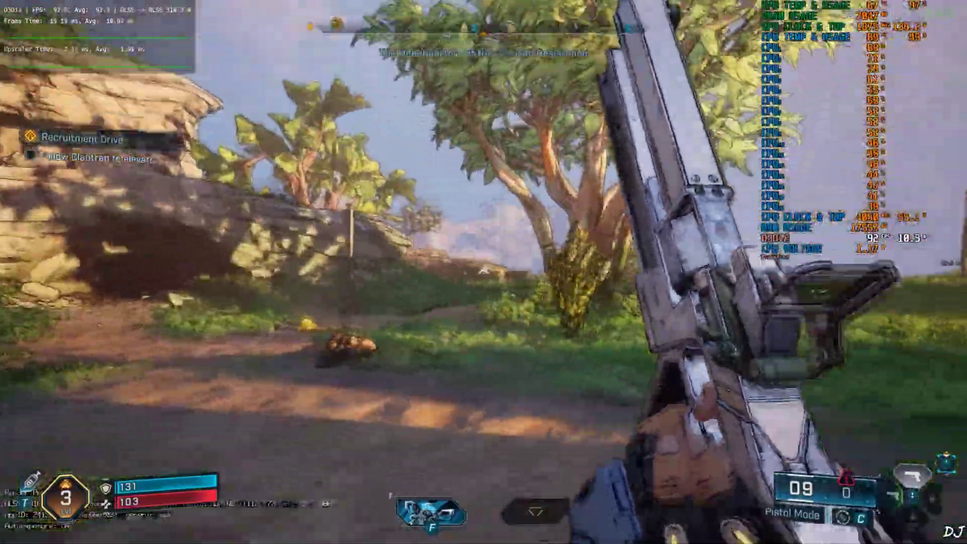
key(w)
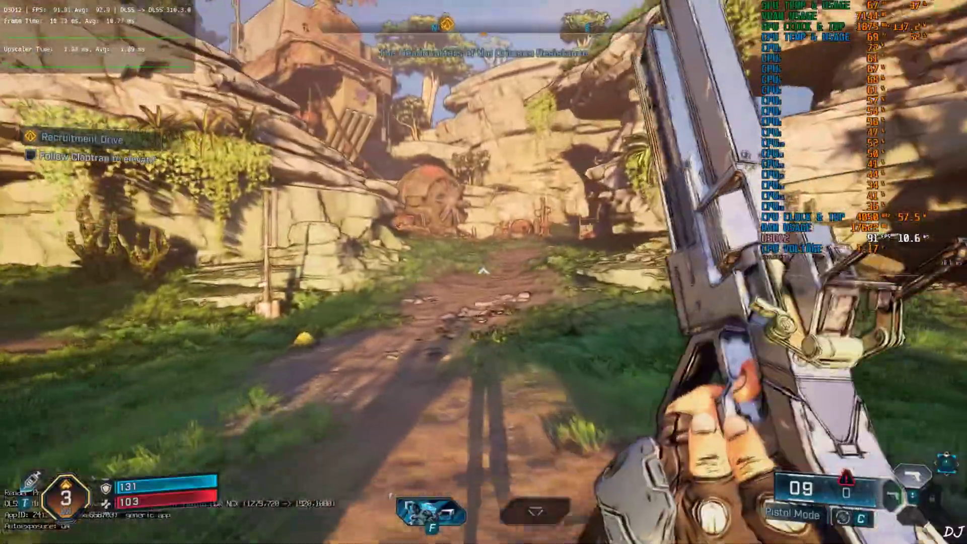
key(w)
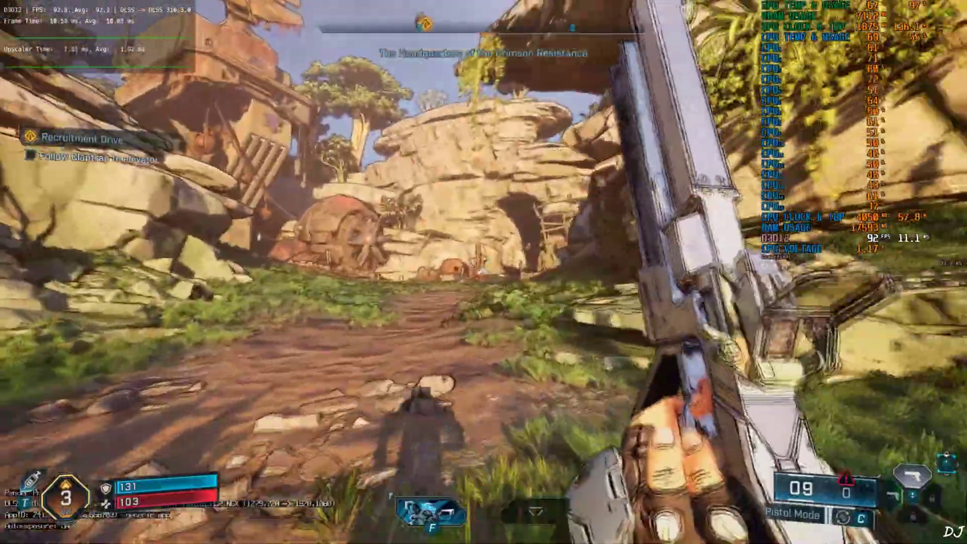
key(w)
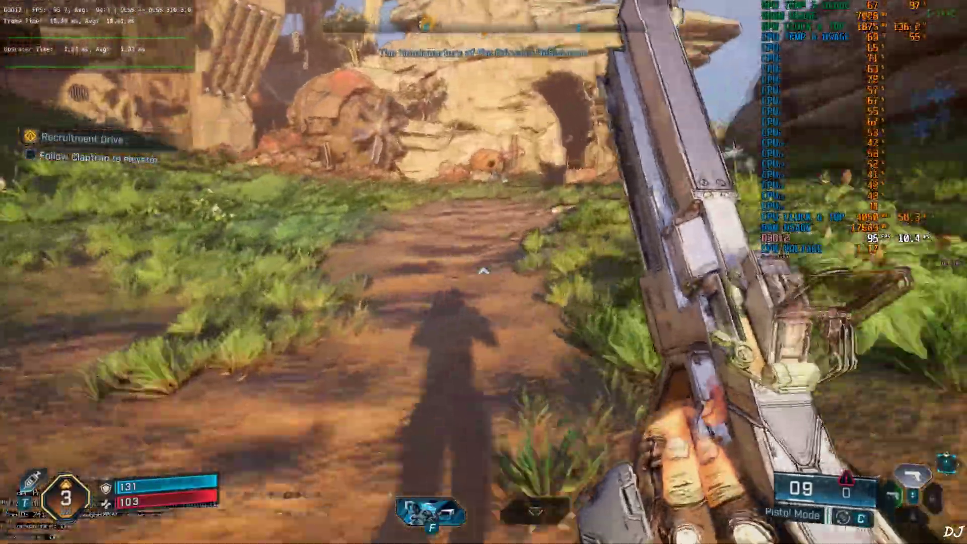
key(w)
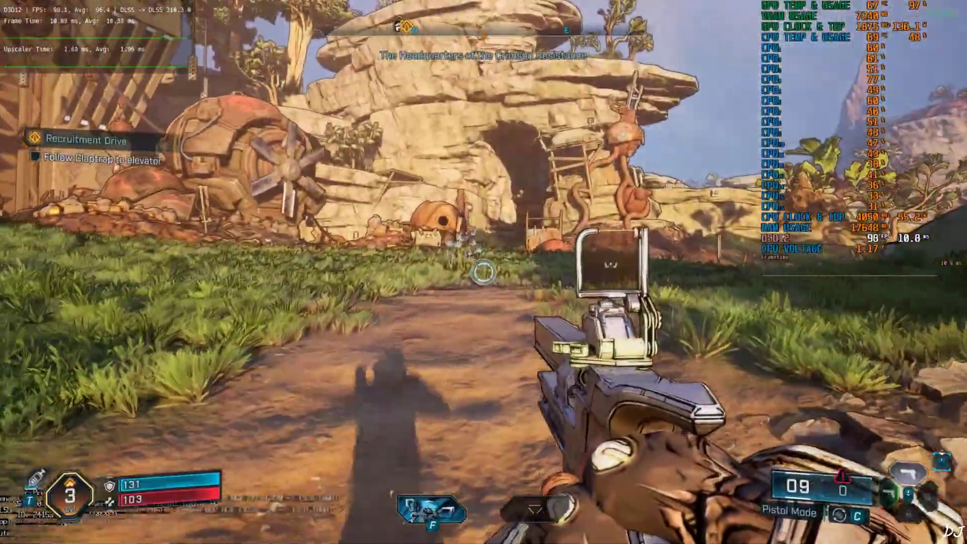
- Walk across the grass near the cave entrance and deploy the action skill to test FSR frame generation with ability effects
key(w)
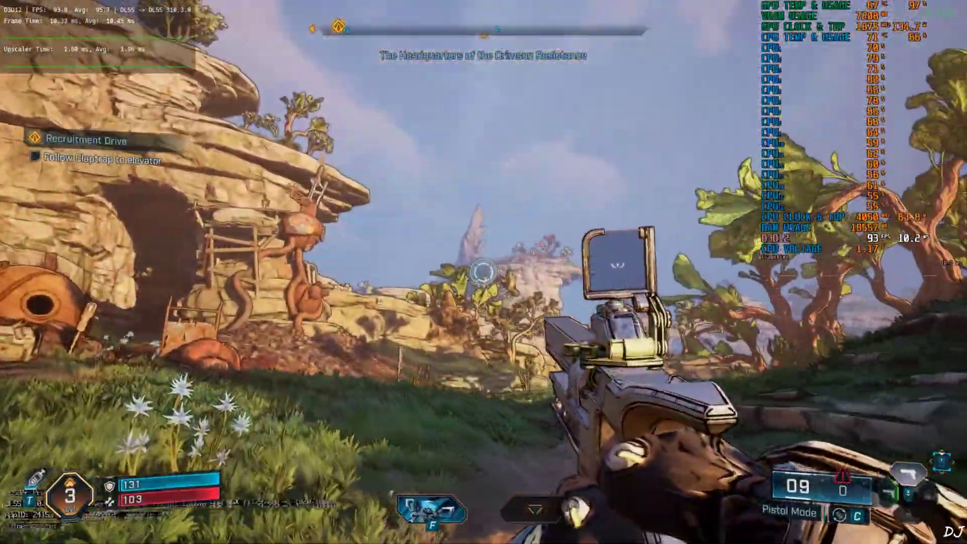
key(w)
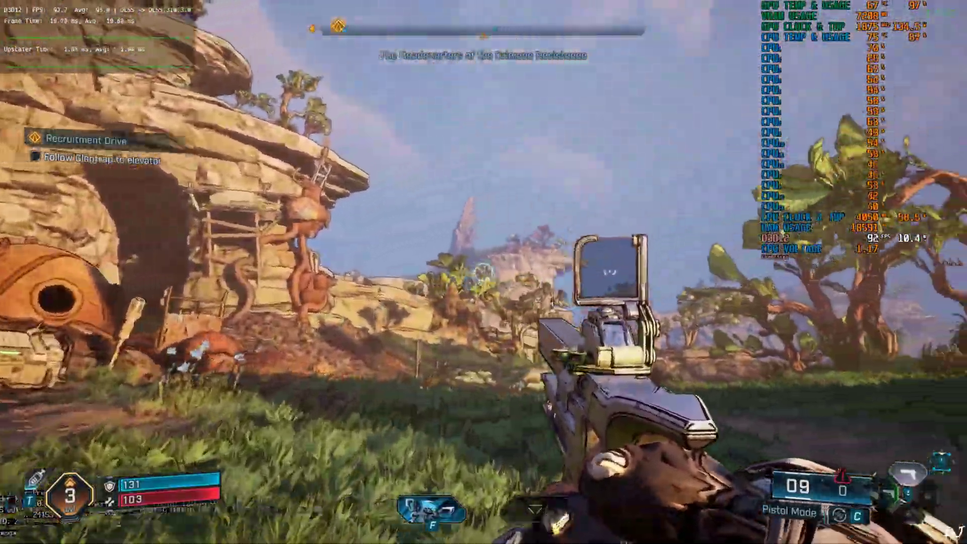
key(s)
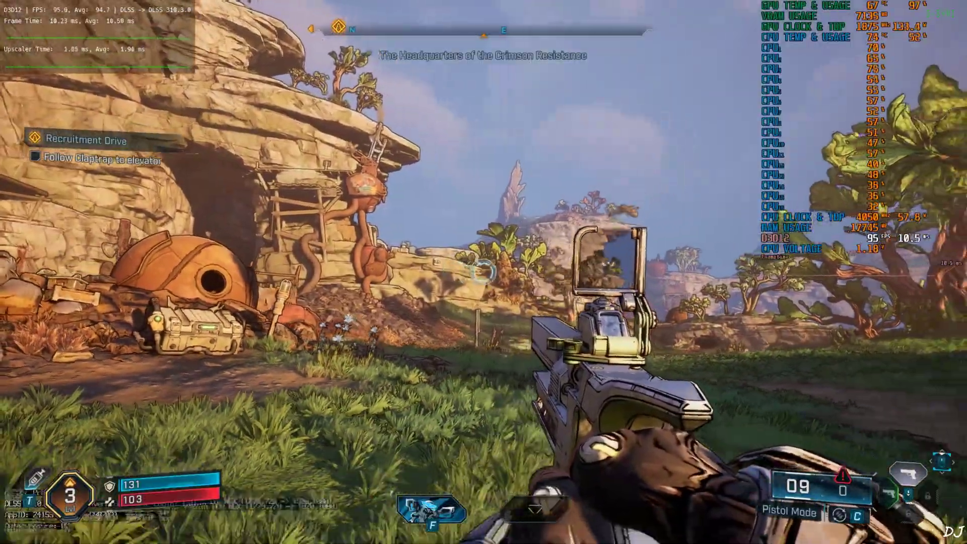
key(v)
key(f)
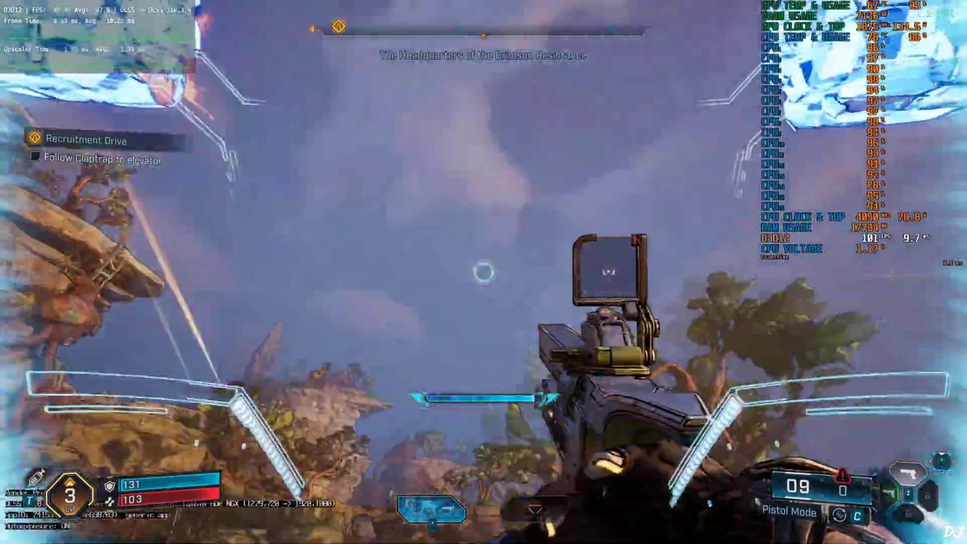
key(w)
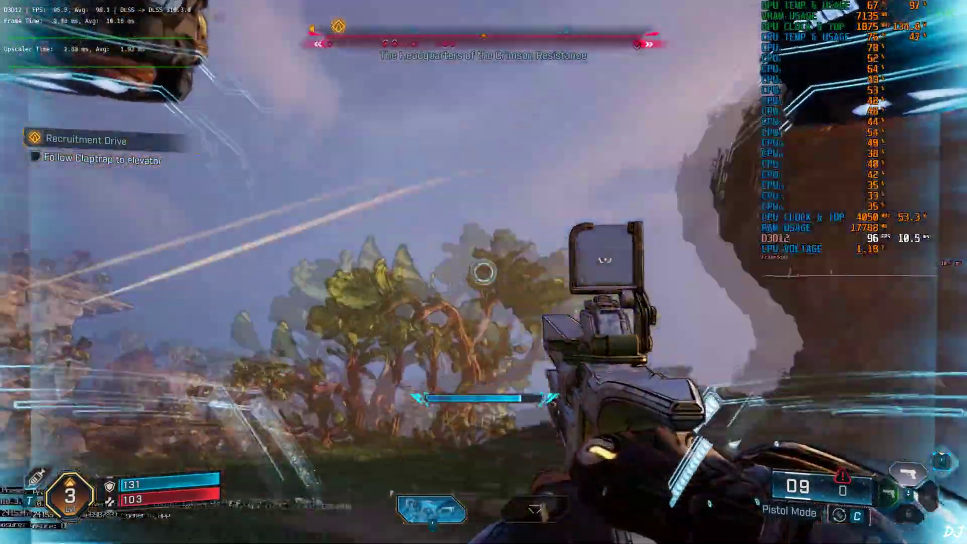
key(w)
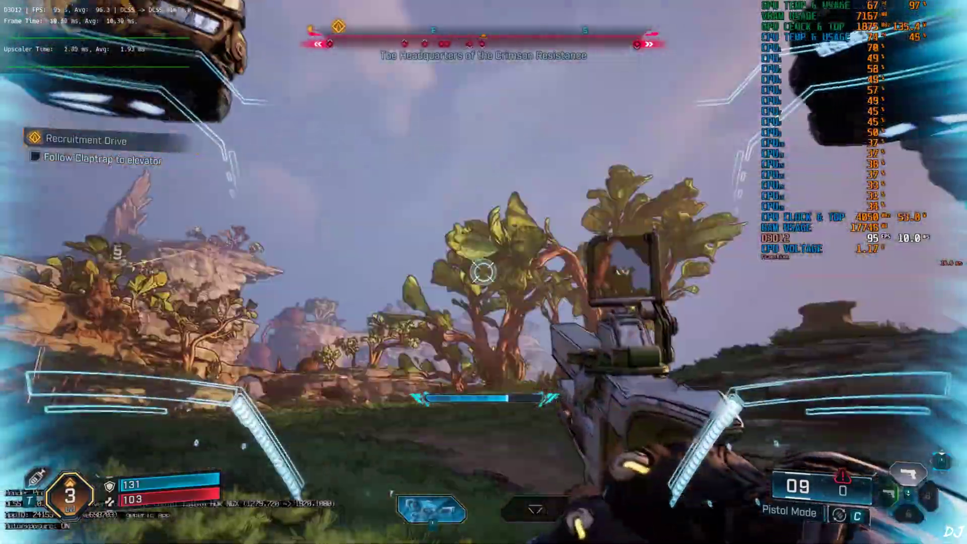
key(w)
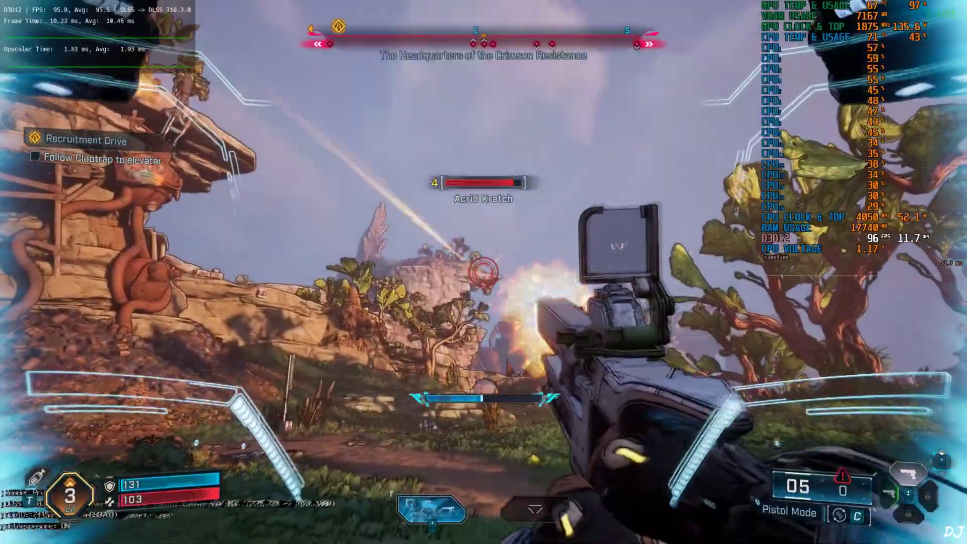
- Fight the Acrid Kratches, switching the weapon from Pistol Mode to SMG Mode when its ammo is spent, to test frame generation in combat
click(483, 272)
click(483, 272)
click(483, 272)
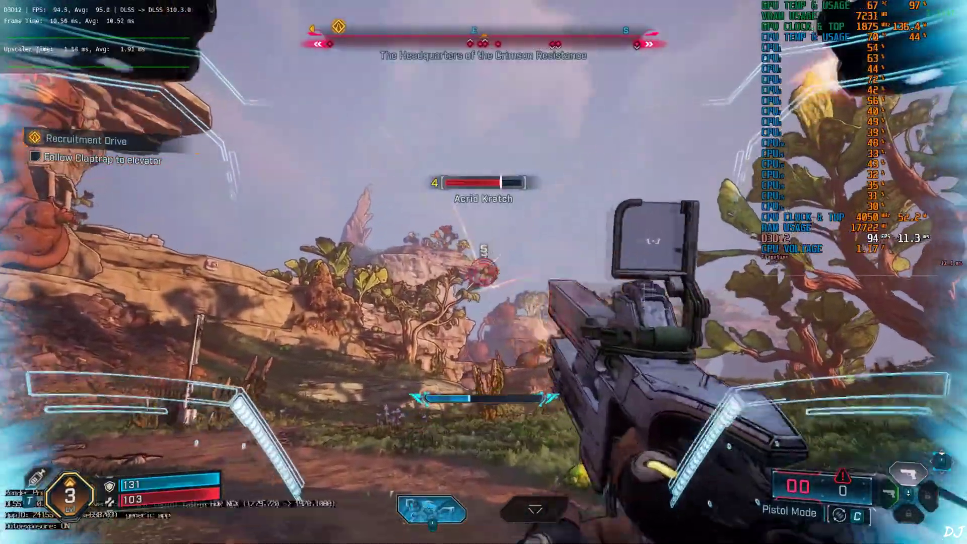
key(c)
key(r)
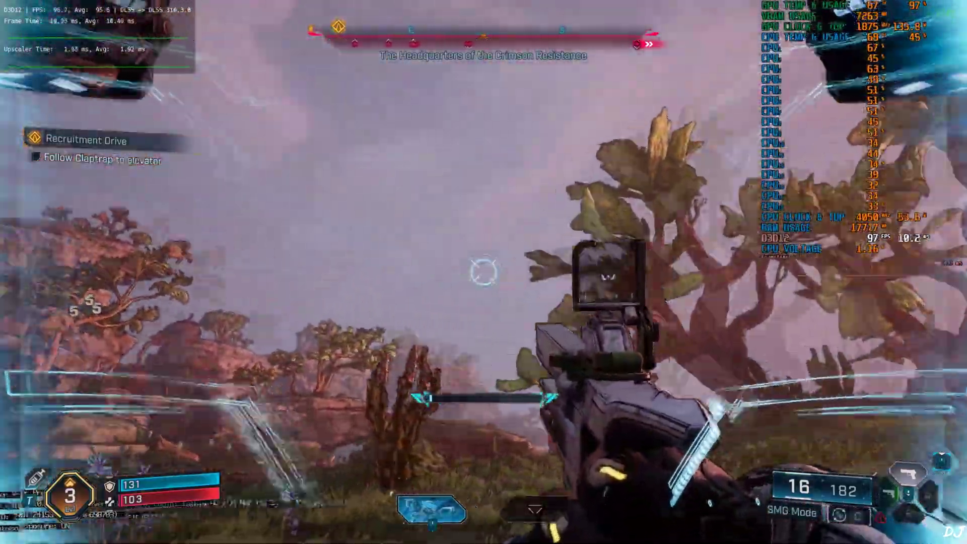
key(f)
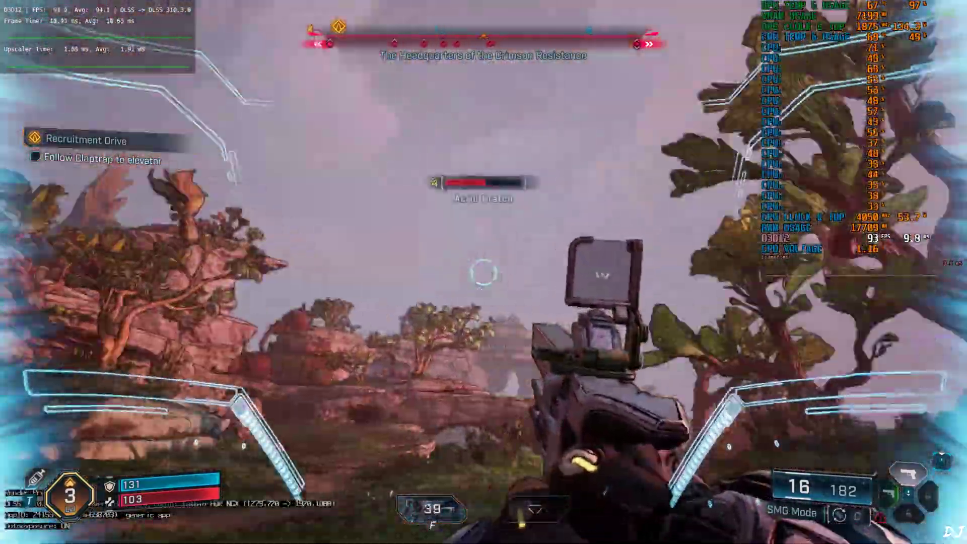
click(483, 272)
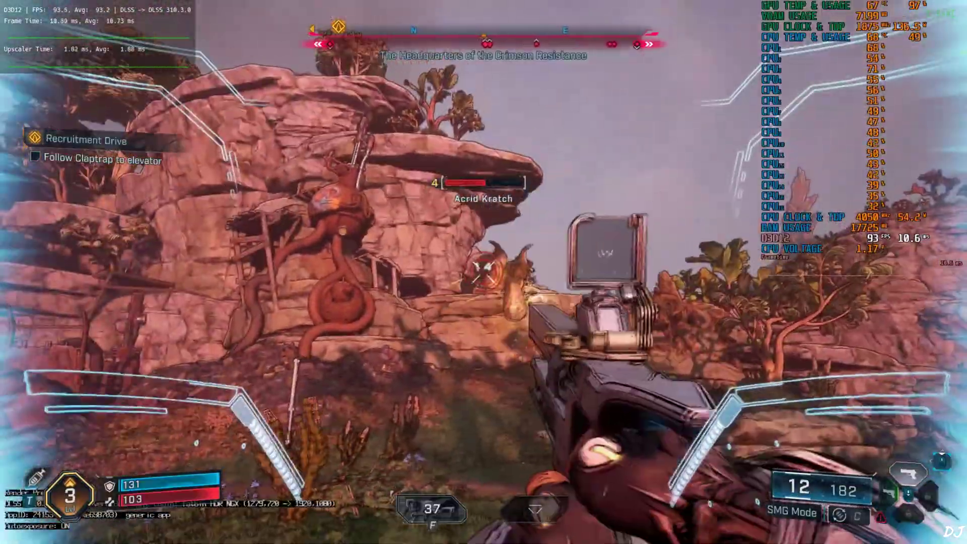
click(484, 272)
click(484, 272)
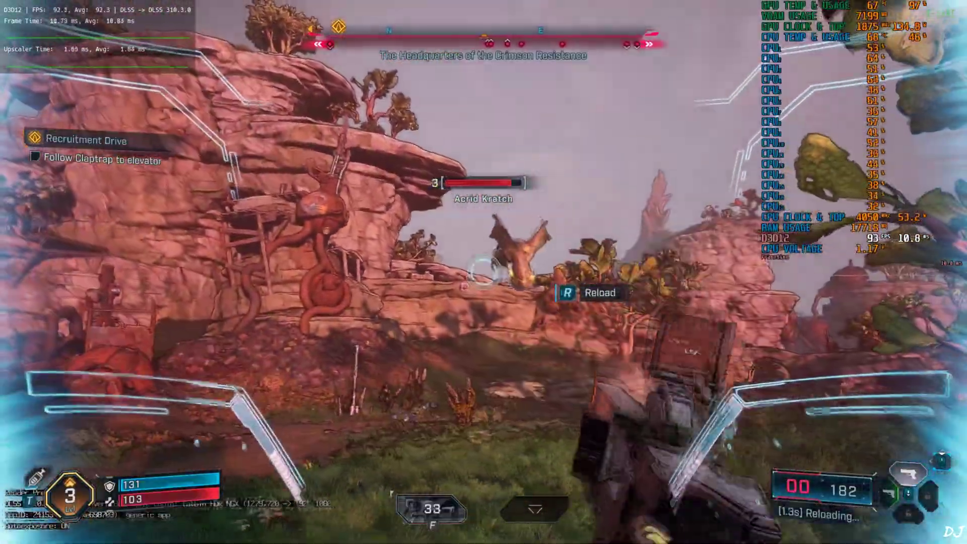
- Sprint around the headquarters grounds with the action skill still active to check FSR frame generation during fast movement
key(shift)
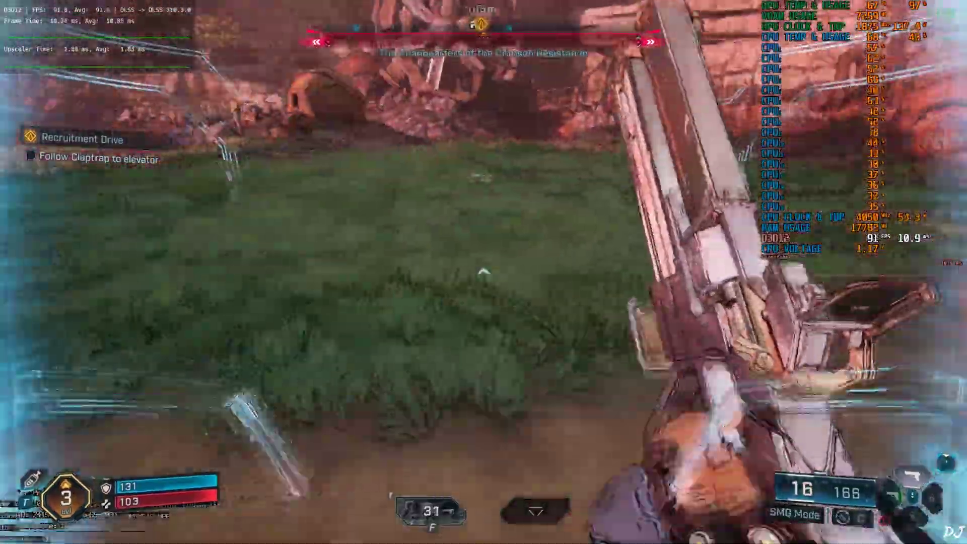
key(w)
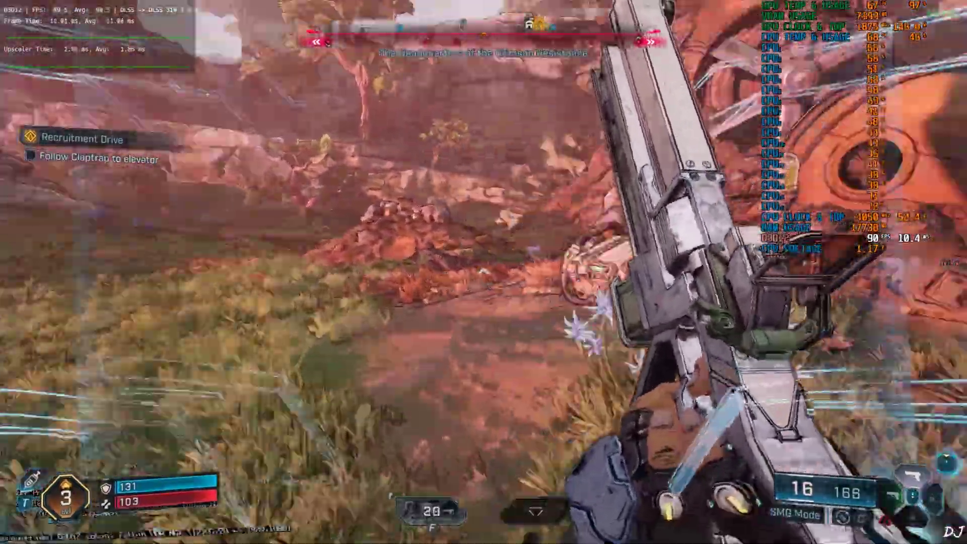
key(w)
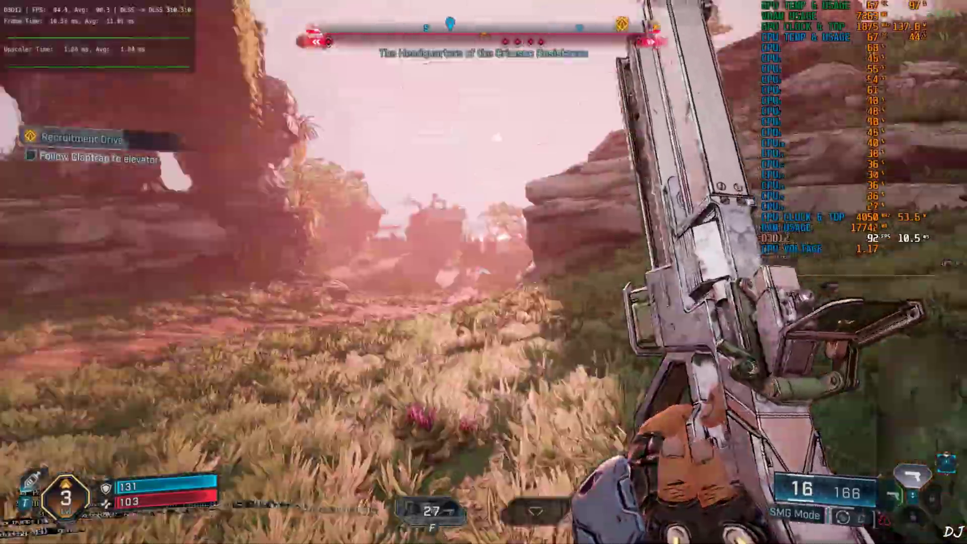
key(w)
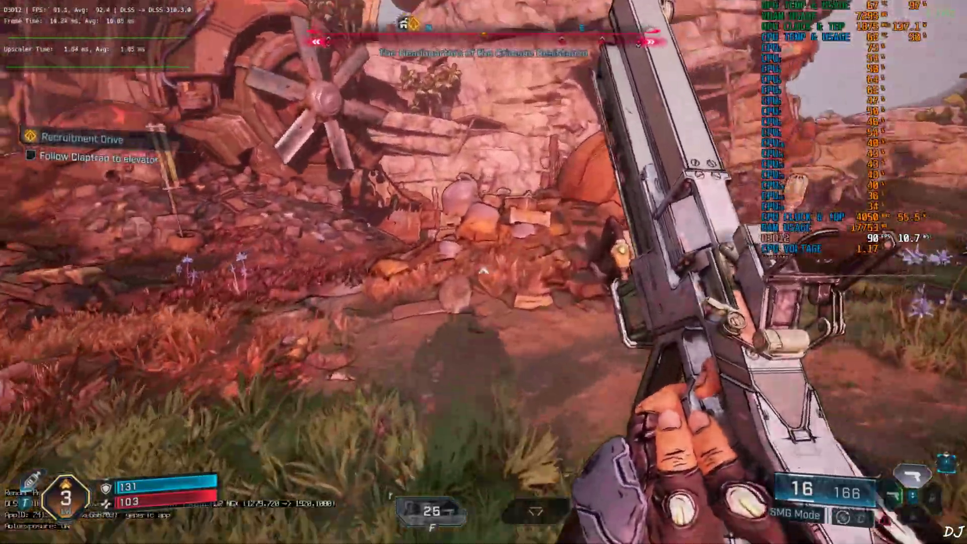
key(w)
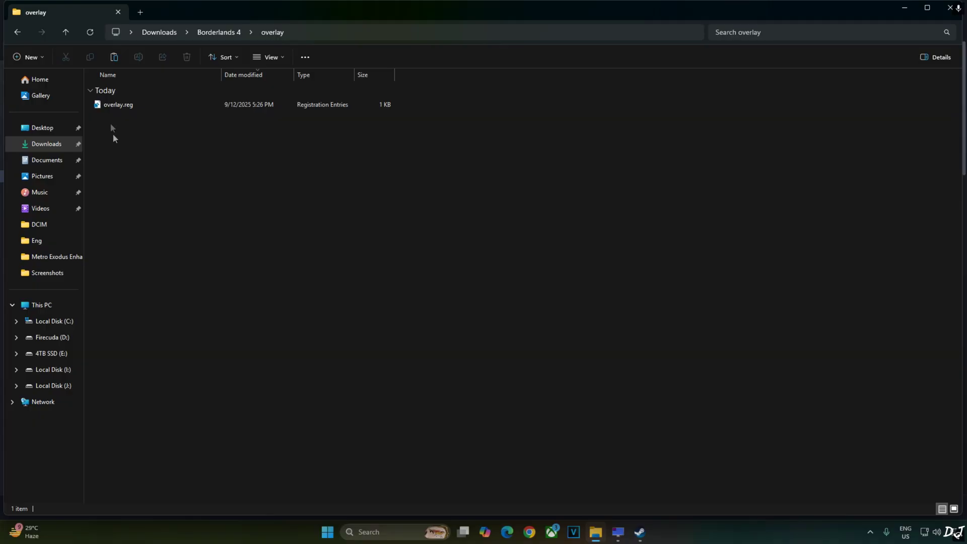
- In File Explorer, merge overlay.reg from the Borderlands 4 overlay folder into the Windows registry and accept the confirmation dialogs
right_click(121, 105)
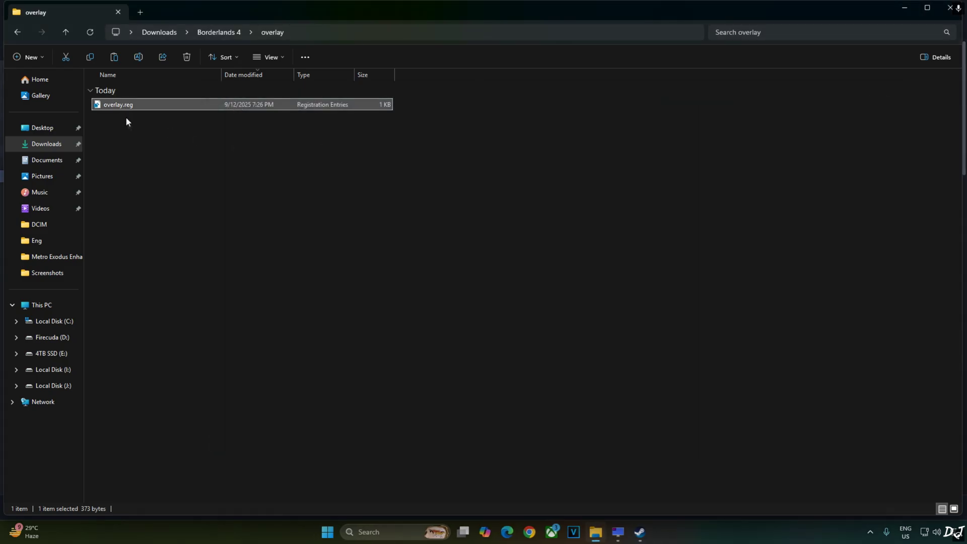
click(153, 145)
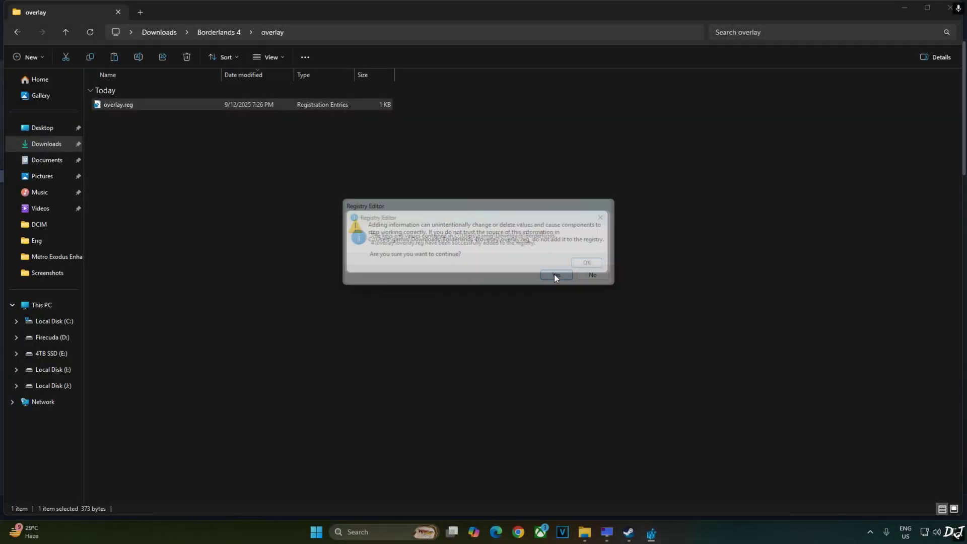
click(554, 274)
click(607, 264)
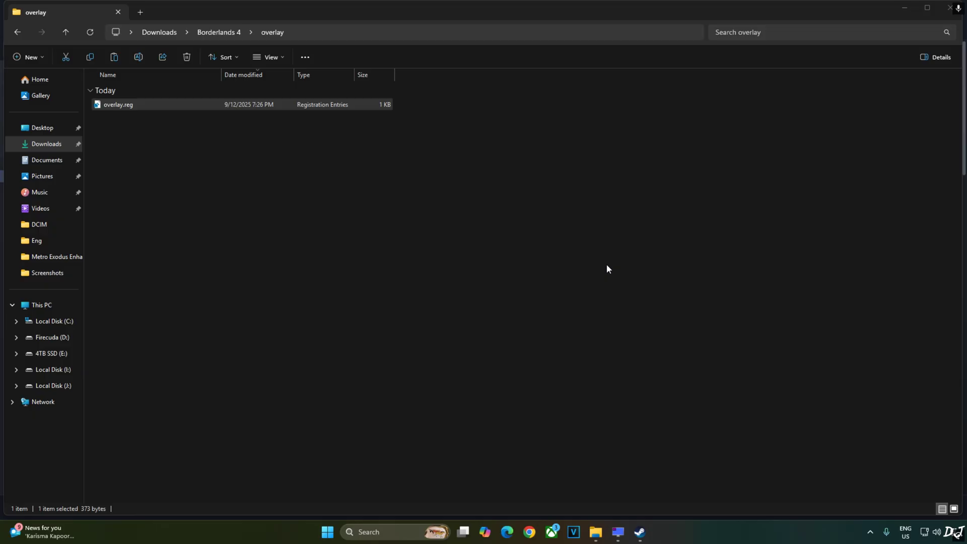